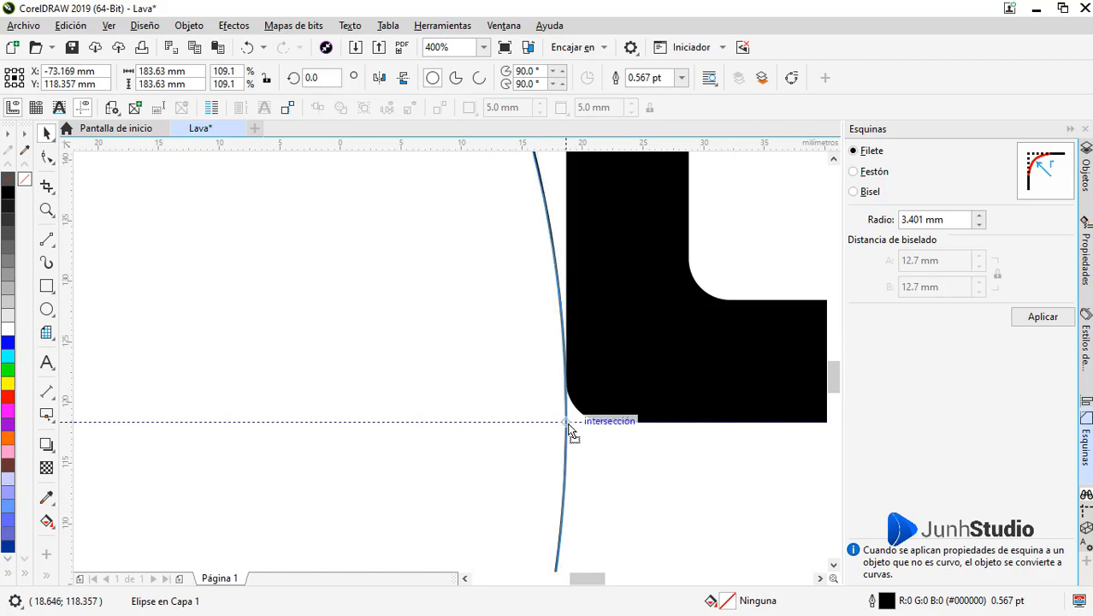
Slant the L's stem by moving its upper-end nodes left onto the circle's edge.
click(601, 377)
scroll(582, 518, down, 2)
key(F10)
scroll(574, 367, up, 1)
drag(560, 275, 669, 332)
mouse_move(584, 313)
mouse_down()
mouse_move(494, 321)
mouse_move(580, 331)
mouse_up()
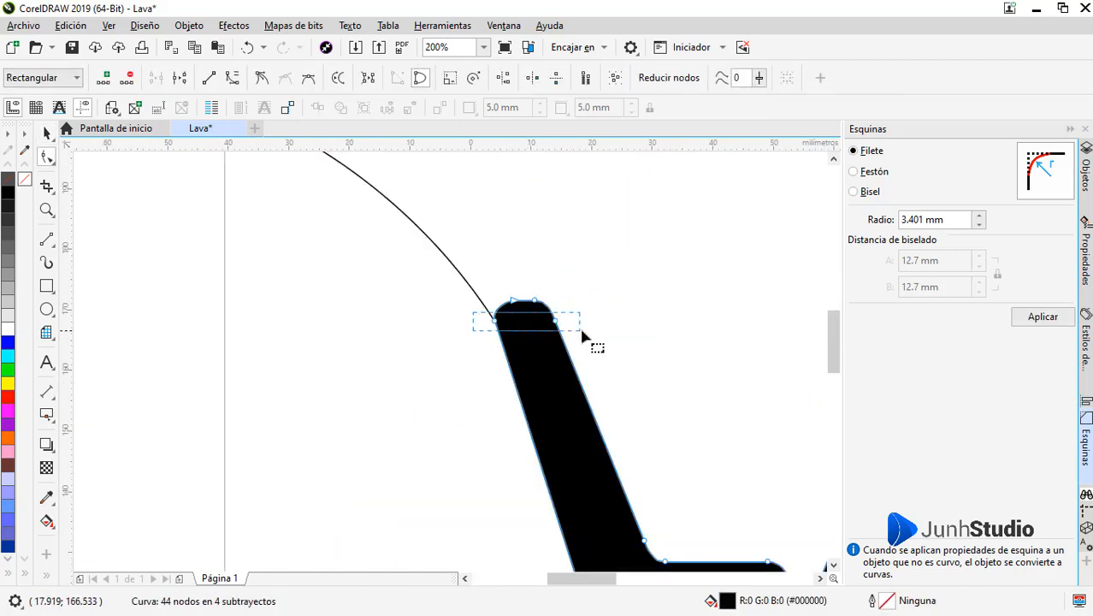
scroll(560, 286, down, 3)
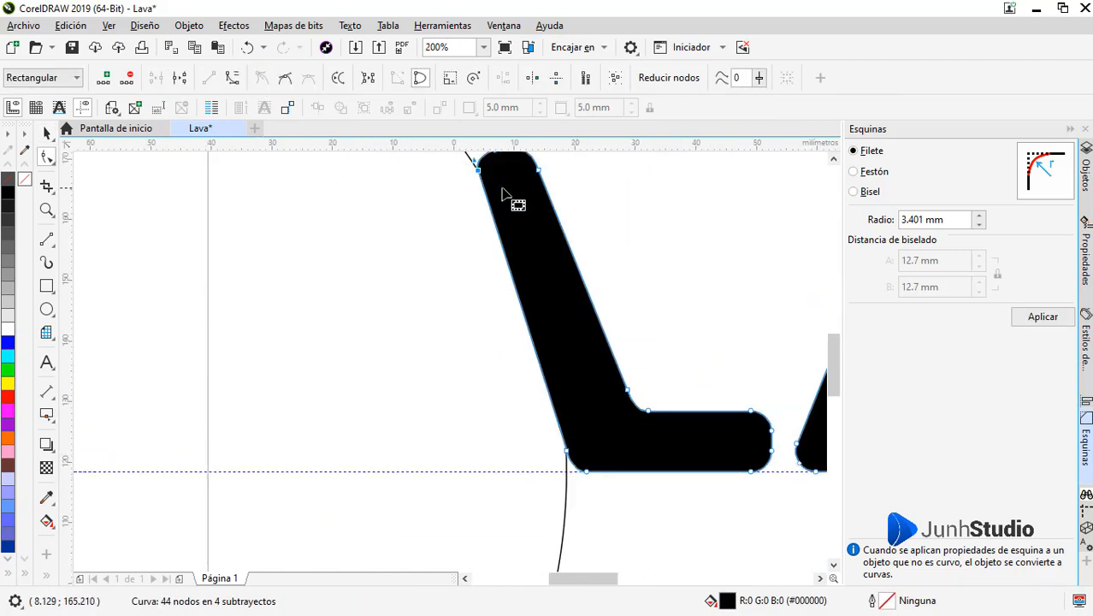
click(338, 204)
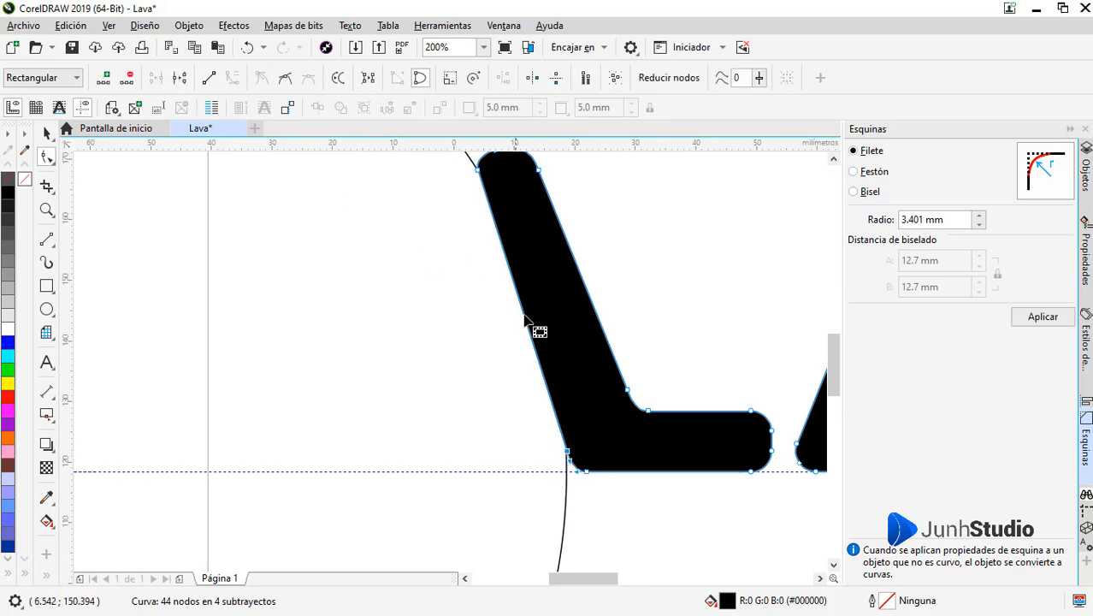
scroll(516, 494, up, 3)
scroll(566, 463, down, 3)
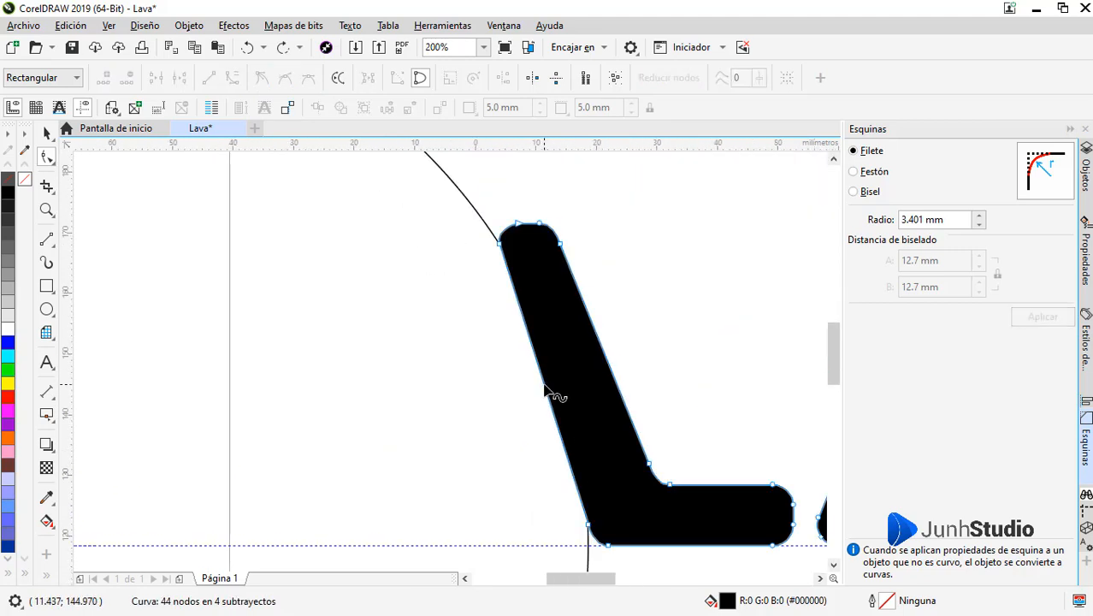
drag(544, 385, 556, 388)
key(ctrl+z)
Bend the left edge of the L's stem into a curve that follows the circle.
scroll(523, 181, up, 1)
scroll(470, 283, down, 1)
scroll(468, 269, down, 1)
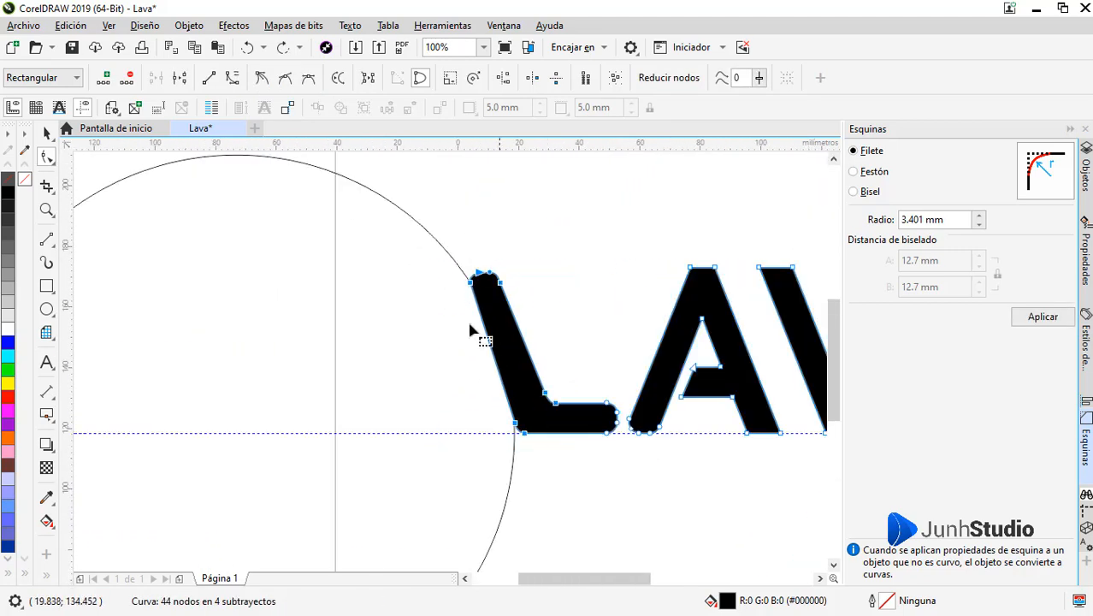
click(454, 281)
scroll(454, 281, up, 1)
drag(514, 461, 533, 462)
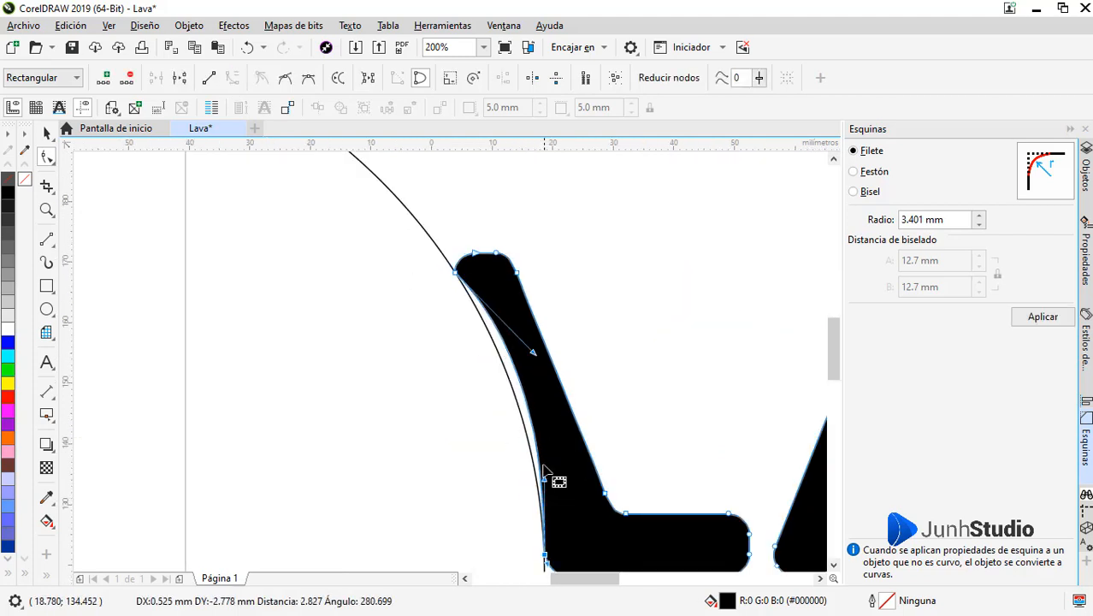
scroll(513, 363, down, 1)
key(space)
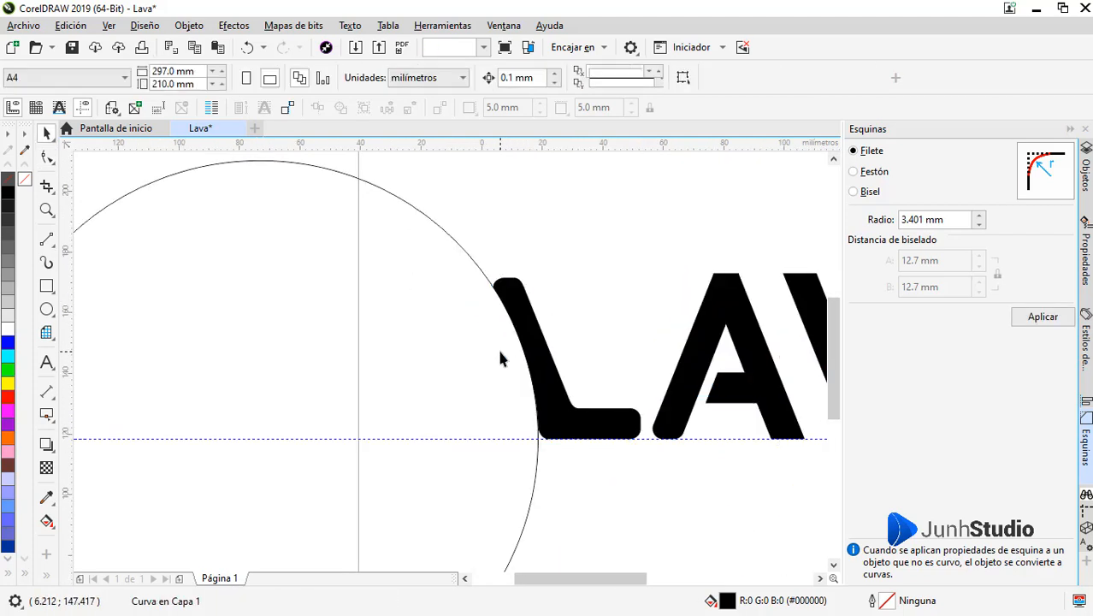
Place a copy of the circle over the L's inner corner, centred at about X -61.4 mm, Y 129.1 mm.
click(464, 243)
scroll(466, 244, up, 1)
drag(535, 235, 535, 235)
scroll(530, 278, down, 1)
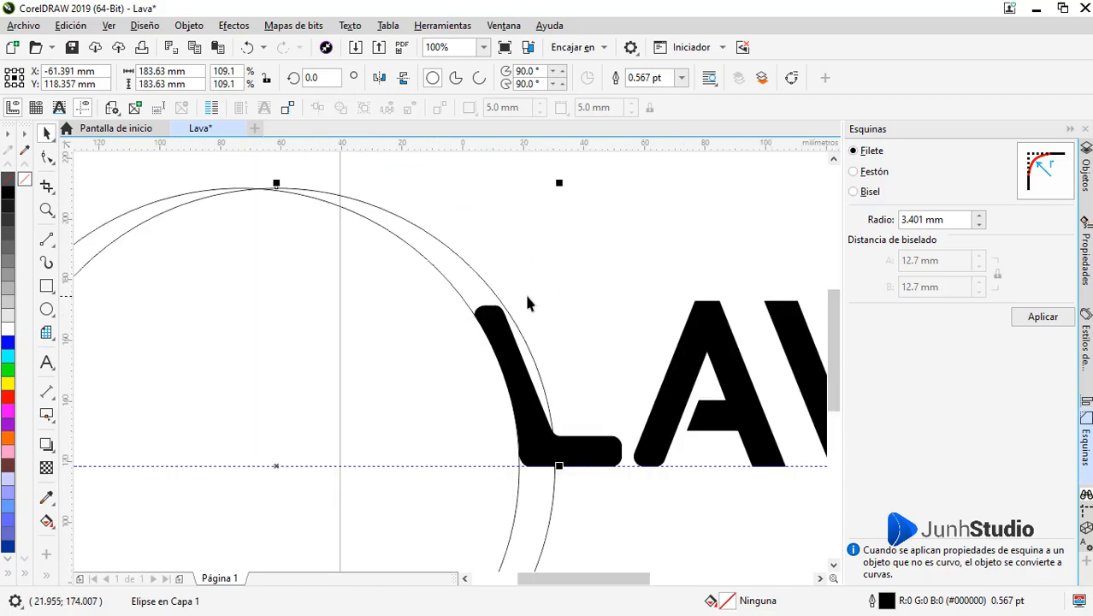
scroll(497, 315, up, 1)
scroll(555, 395, down, 1)
scroll(576, 500, up, 1)
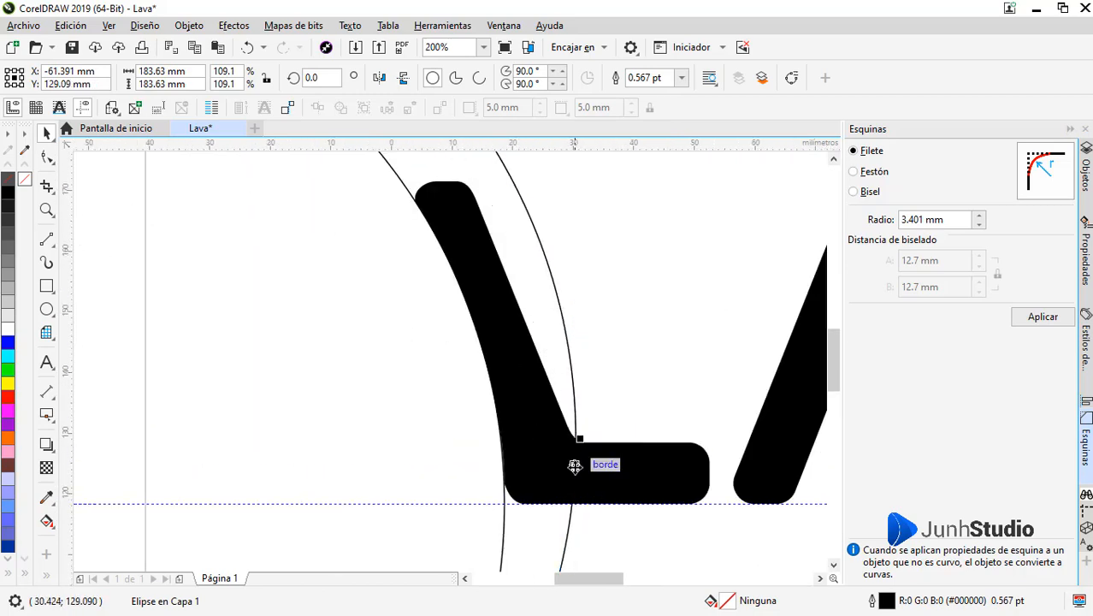
Nudge the copied circle slightly left and down to a centre of about X -61.5 mm, Y 124.2 mm.
scroll(572, 462, down, 2)
scroll(522, 349, up, 1)
scroll(520, 349, down, 1)
scroll(540, 384, up, 1)
scroll(560, 436, up, 1)
scroll(571, 475, down, 1)
key(Left)
key(Down)
key(Down)
key(Down)
key(Down)
key(Down)
key(Down)
key(Down)
key(Down)
key(Down)
key(Down)
key(Down)
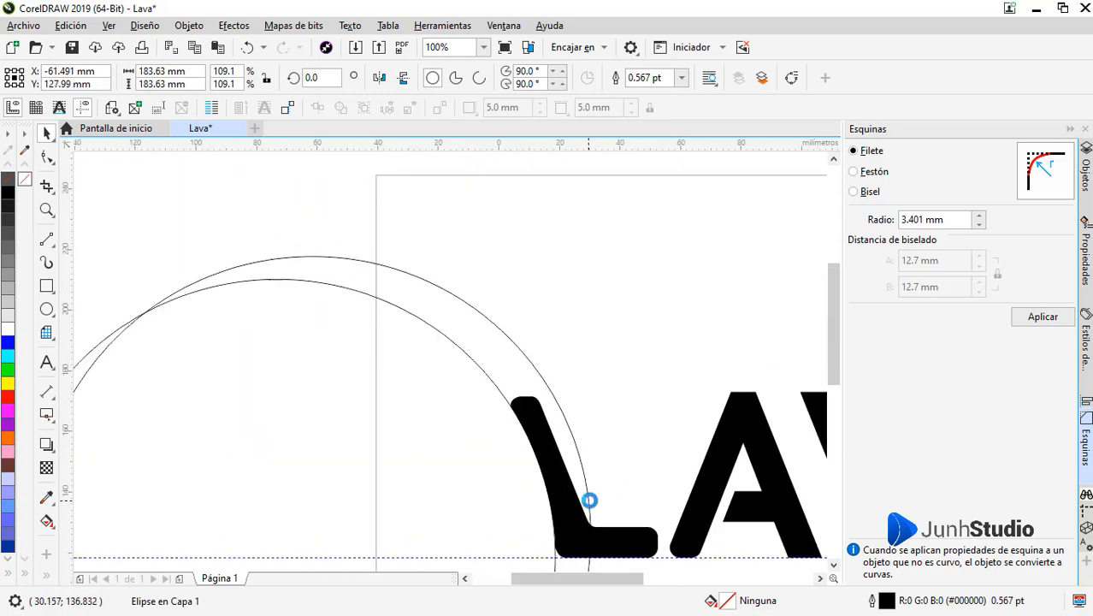
scroll(578, 427, down, 1)
scroll(586, 473, up, 2)
key(Down)
key(Down)
key(Down)
key(Down)
scroll(592, 465, down, 1)
key(Down)
key(Down)
key(Down)
key(Down)
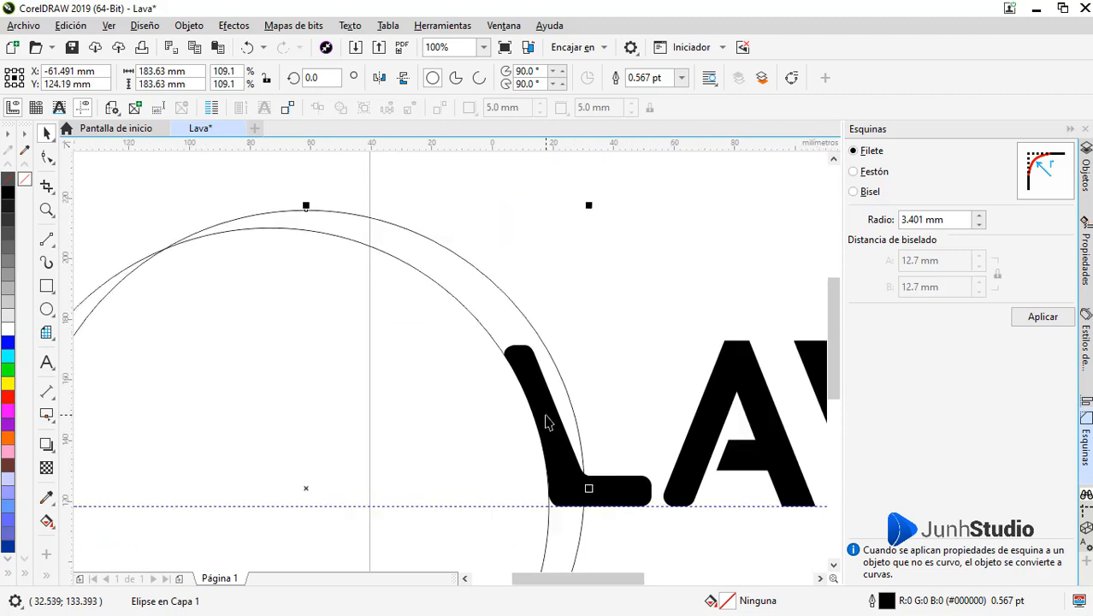
Curve the right edge of the L's stem along the copied circle and move its upper node onto that circle.
click(564, 434)
key(F10)
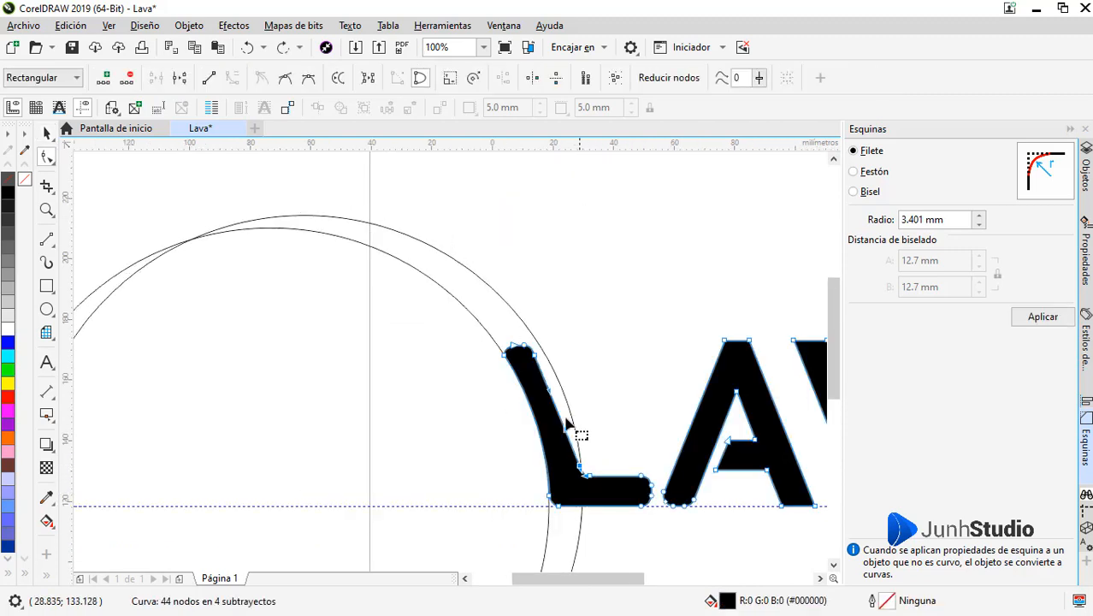
scroll(590, 431, up, 1)
drag(513, 310, 518, 286)
Delete one of the nodes on the L's upper end.
click(468, 289)
key(Delete)
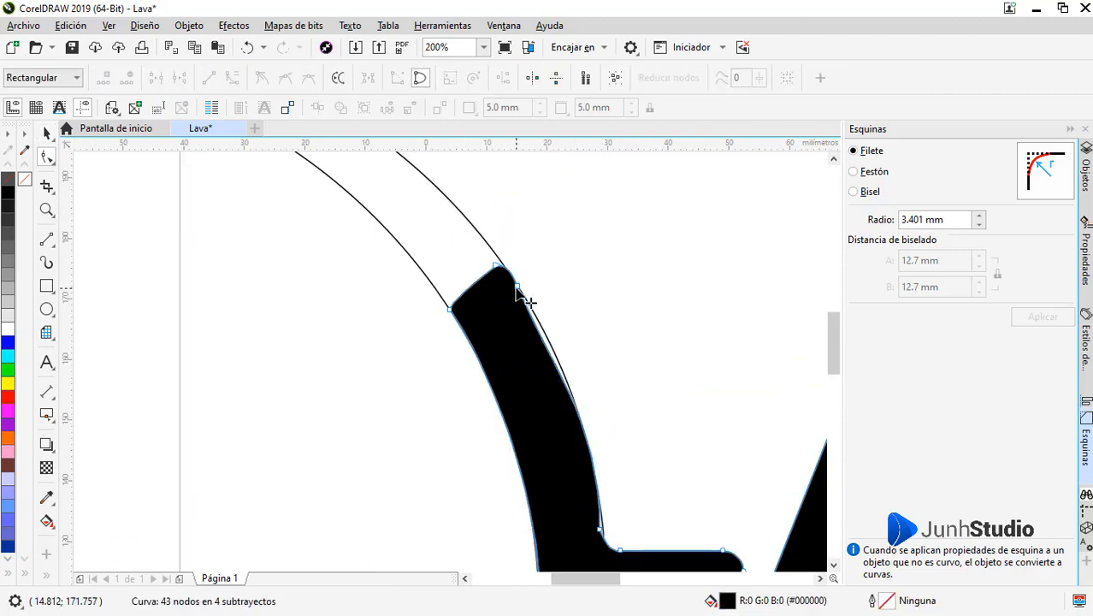
key(ctrl+z)
scroll(539, 318, up, 1)
key(Delete)
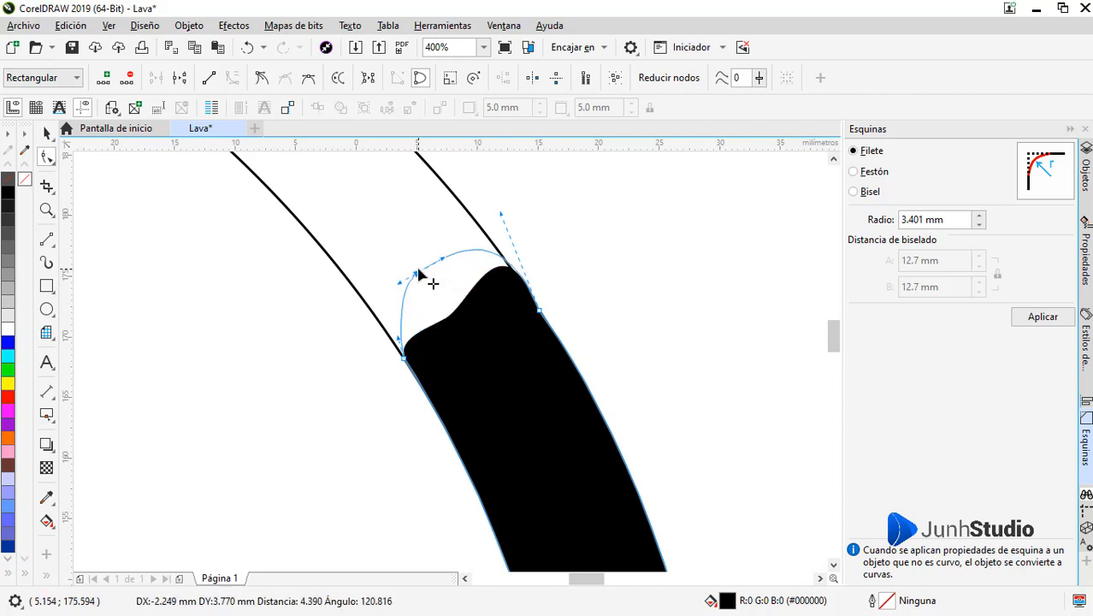
Shape the L's upper end into a rounded cap by repositioning its nodes between the two circles.
drag(418, 271, 418, 272)
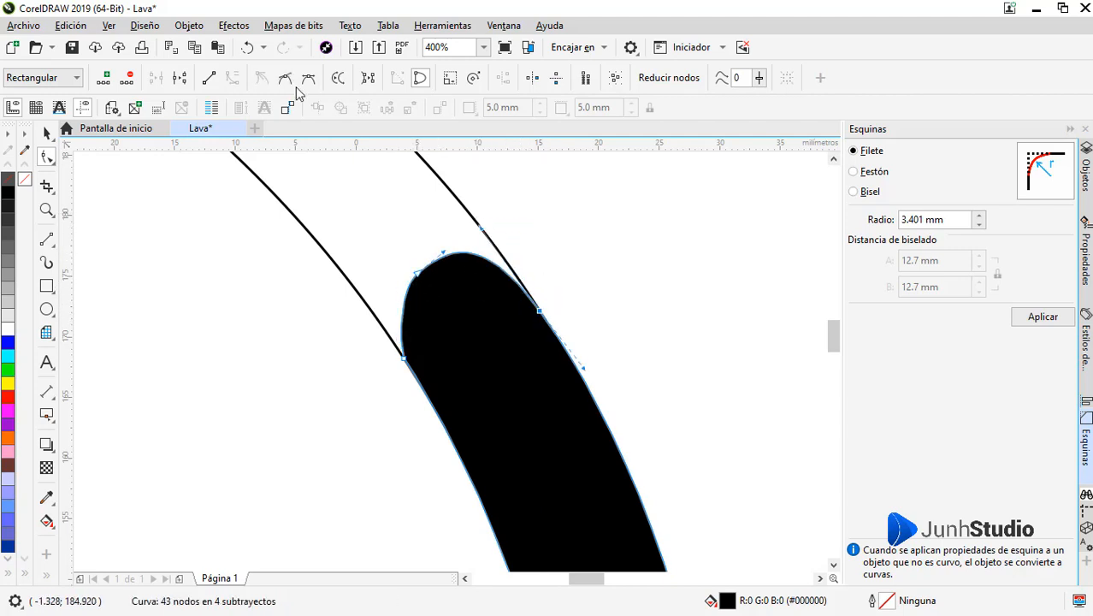
mouse_move(424, 380)
mouse_down()
mouse_move(407, 373)
mouse_move(427, 400)
mouse_up()
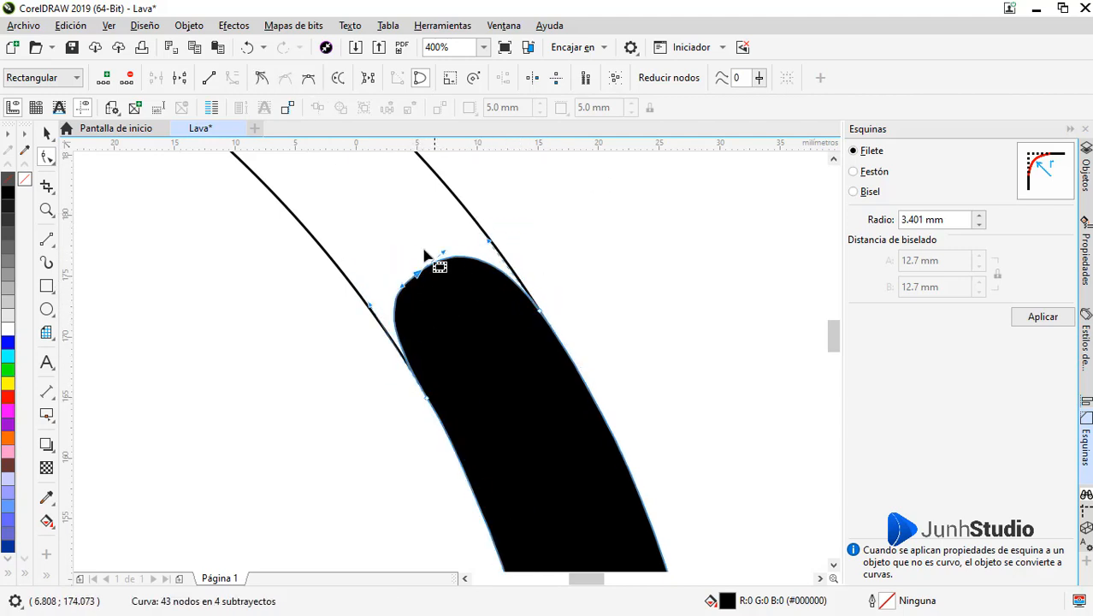
scroll(419, 253, up, 2)
drag(434, 336, 438, 299)
scroll(414, 265, down, 2)
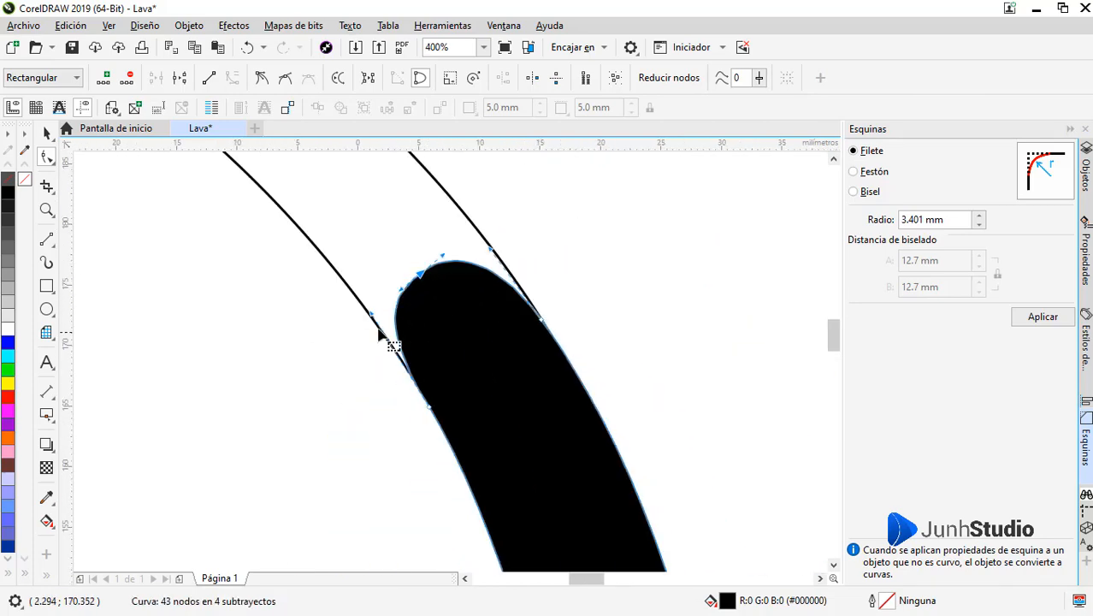
Refit the left edge of the L's stem to the original circle using its curve handles.
scroll(377, 330, down, 2)
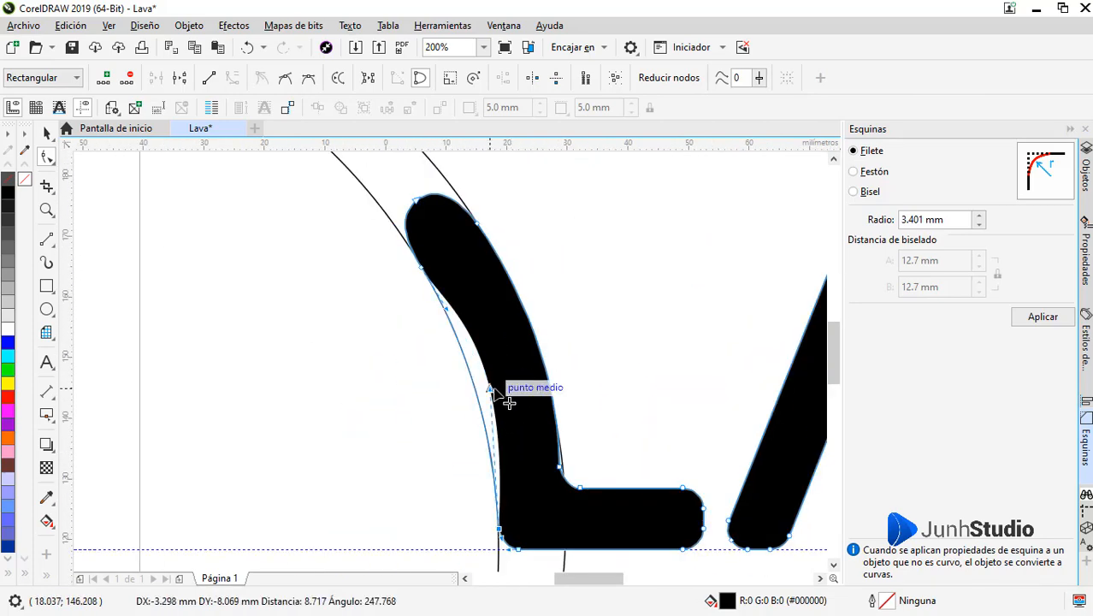
scroll(500, 386, down, 1)
key(space)
scroll(491, 424, down, 1)
scroll(462, 406, up, 1)
scroll(320, 400, up, 1)
click(360, 397)
scroll(359, 396, down, 1)
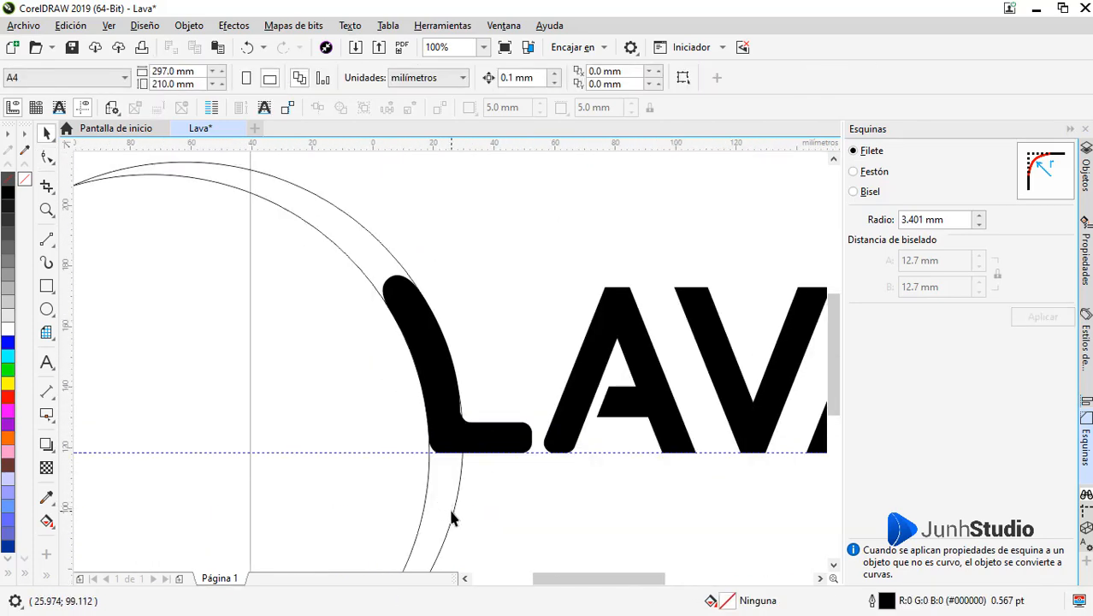
Shift the copied circle slightly left and refit the right edge of the L's stem to it.
double_click(452, 516)
double_click(458, 391)
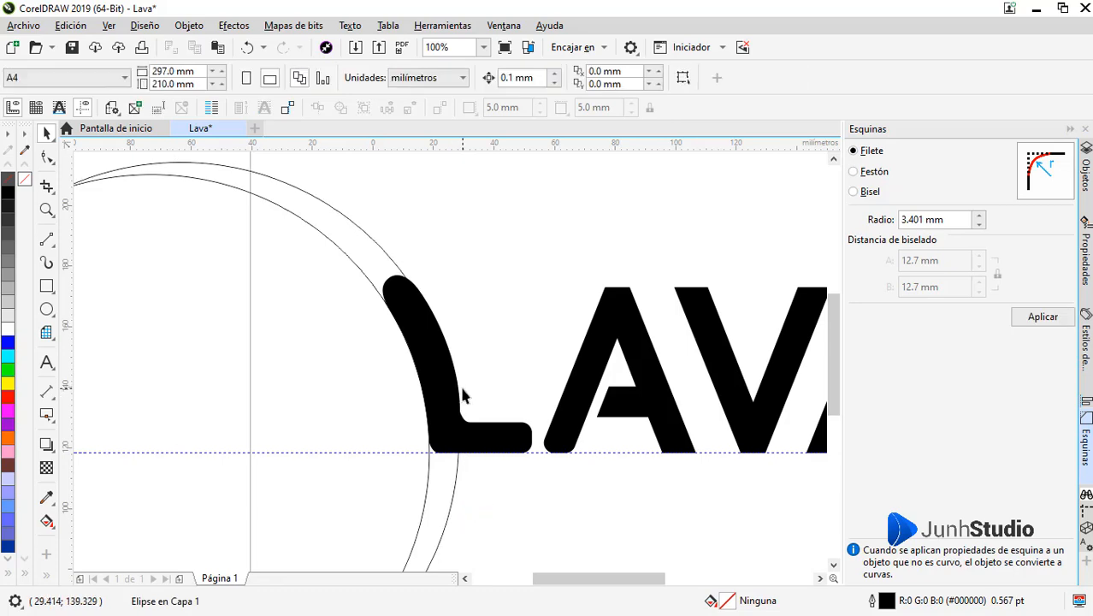
scroll(459, 396, up, 2)
drag(470, 453, 454, 460)
scroll(489, 444, down, 1)
scroll(478, 467, up, 1)
scroll(478, 467, up, 1)
drag(453, 405, 460, 462)
scroll(475, 456, down, 2)
scroll(419, 312, up, 1)
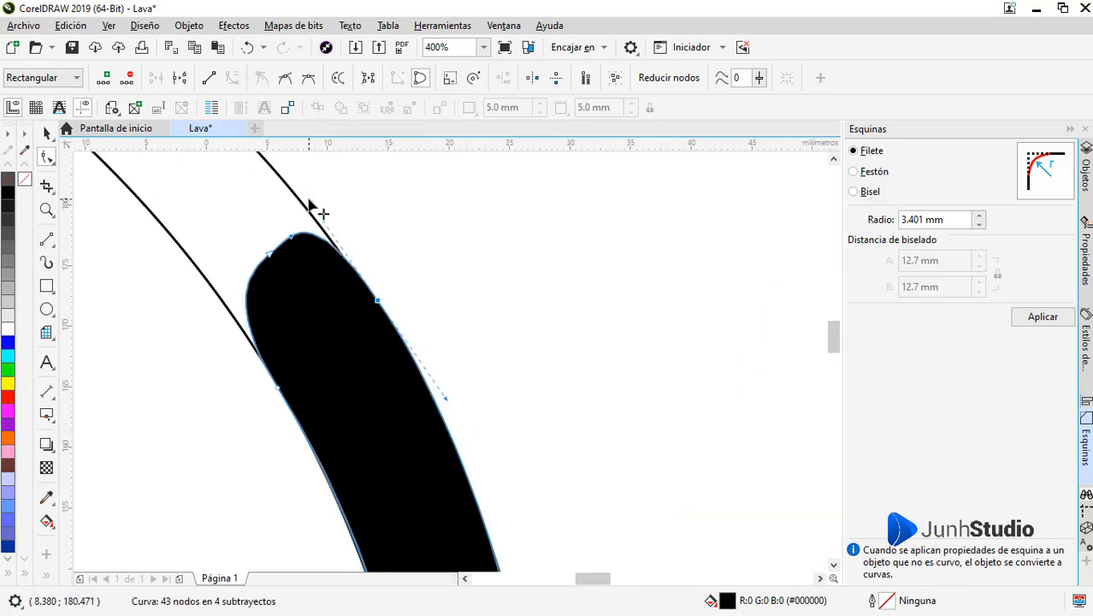
Adjust the curve on the right side of the L's upper end.
drag(330, 240, 332, 242)
scroll(393, 284, down, 2)
key(space)
click(412, 312)
scroll(307, 359, down, 1)
scroll(327, 382, up, 1)
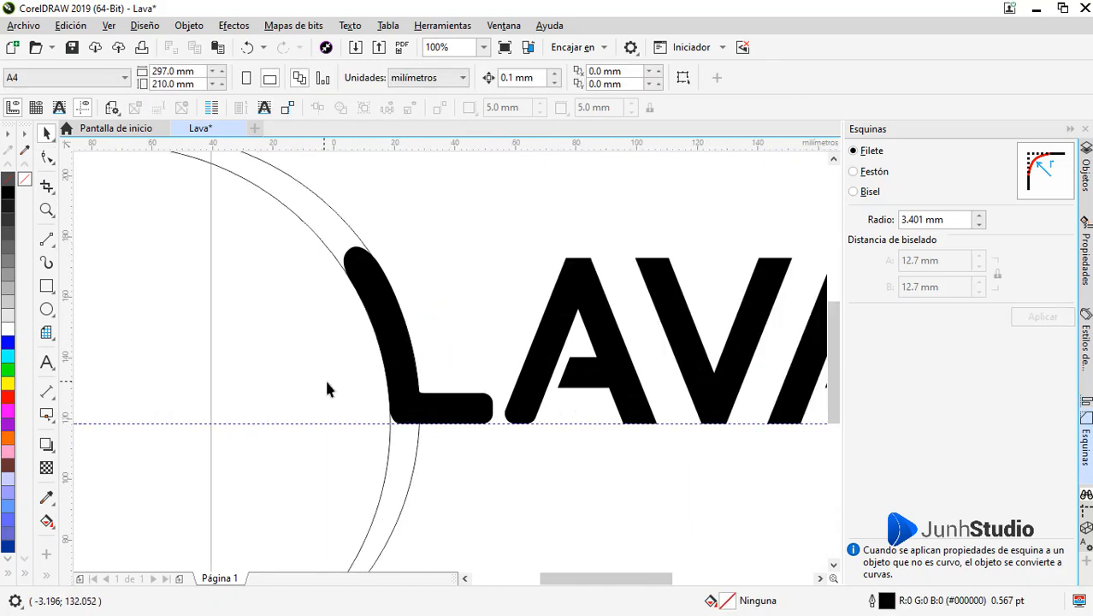
Smooth the L's rounded cap into an even arc where it joins the stem's right edge.
scroll(413, 403, down, 1)
scroll(492, 382, up, 1)
key(space)
click(279, 294)
scroll(279, 294, up, 2)
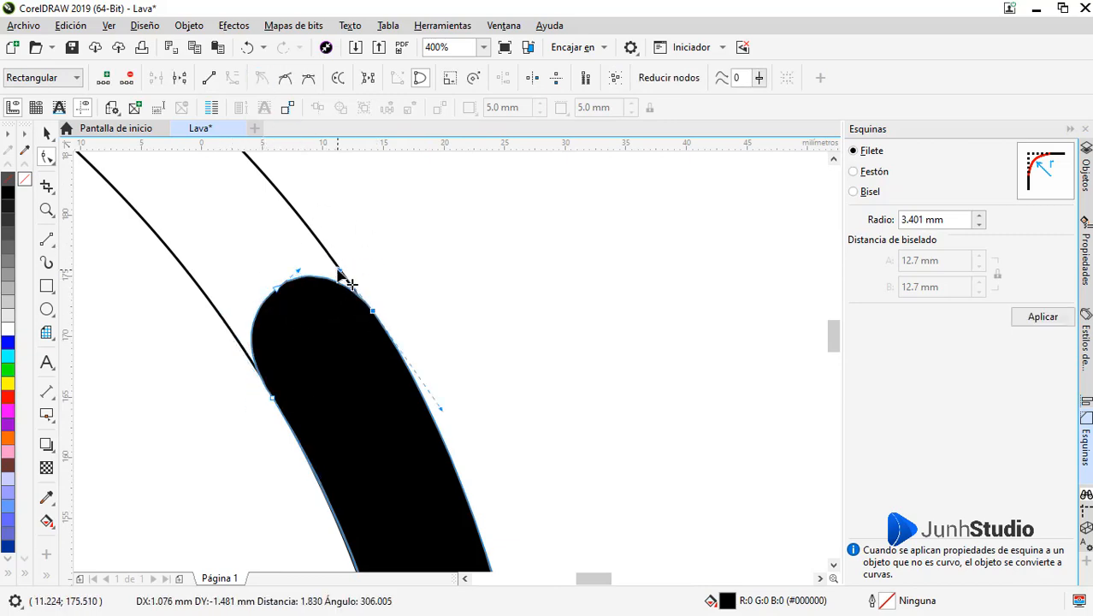
key(space)
scroll(346, 316, down, 2)
scroll(372, 376, up, 1)
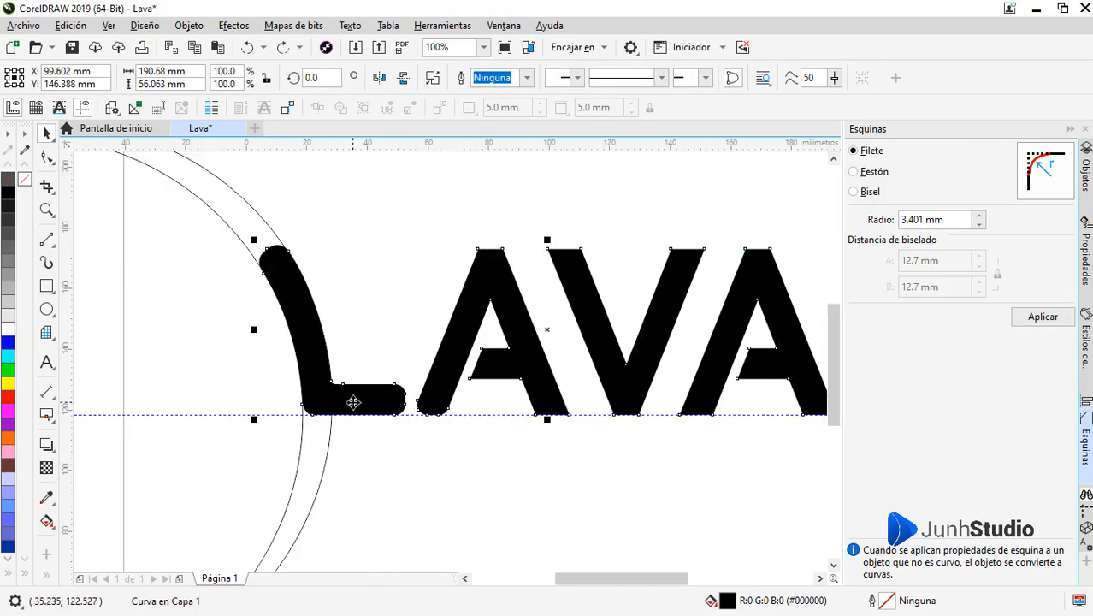
Move the nodes of the letters AVA about 9 mm to the right, away from the L.
scroll(353, 402, down, 1)
scroll(492, 356, up, 1)
key(space)
drag(733, 241, 275, 484)
key(space)
key(space)
drag(275, 241, 735, 509)
drag(289, 461, 315, 461)
Delete both guide circles.
scroll(479, 450, down, 1)
key(space)
click(271, 479)
click(310, 510)
key(Delete)
Lengthen the L's foot by moving its right-end nodes about 9 mm toward the A.
key(space)
click(368, 445)
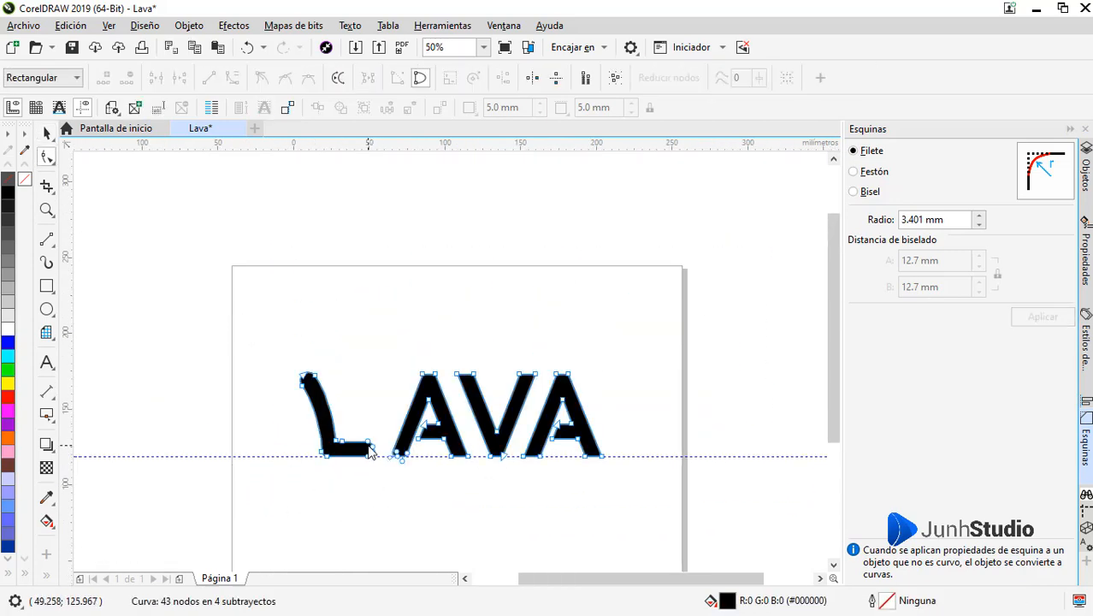
scroll(369, 447, up, 2)
drag(369, 378, 457, 445)
scroll(453, 440, down, 1)
scroll(493, 398, up, 1)
scroll(479, 393, down, 1)
key(space)
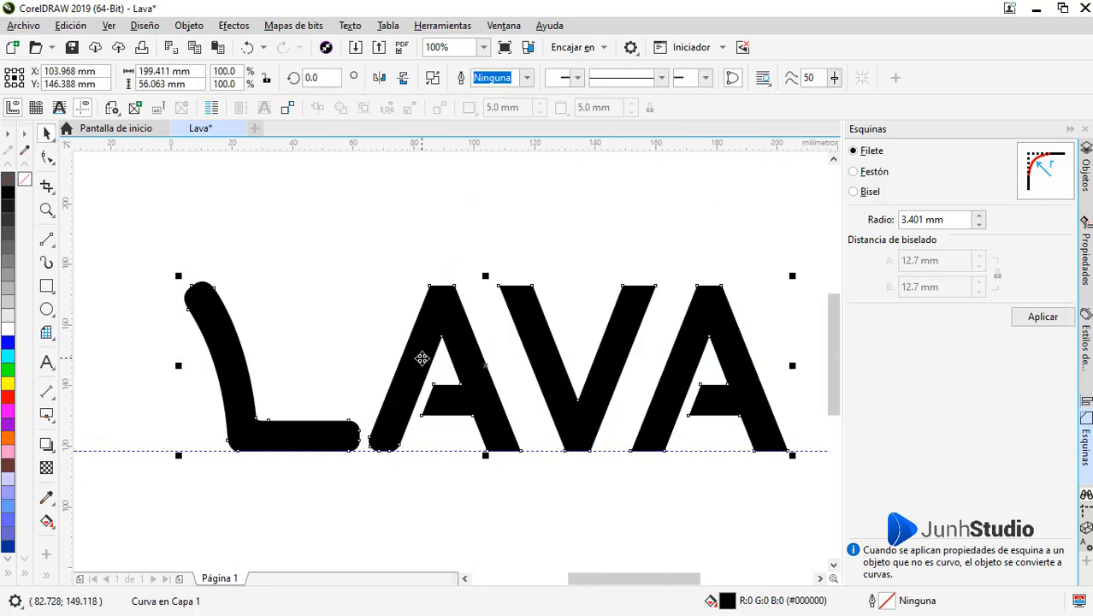
Move all nodes of the first A about 28 mm left so the letter sits over the L's foot.
key(space)
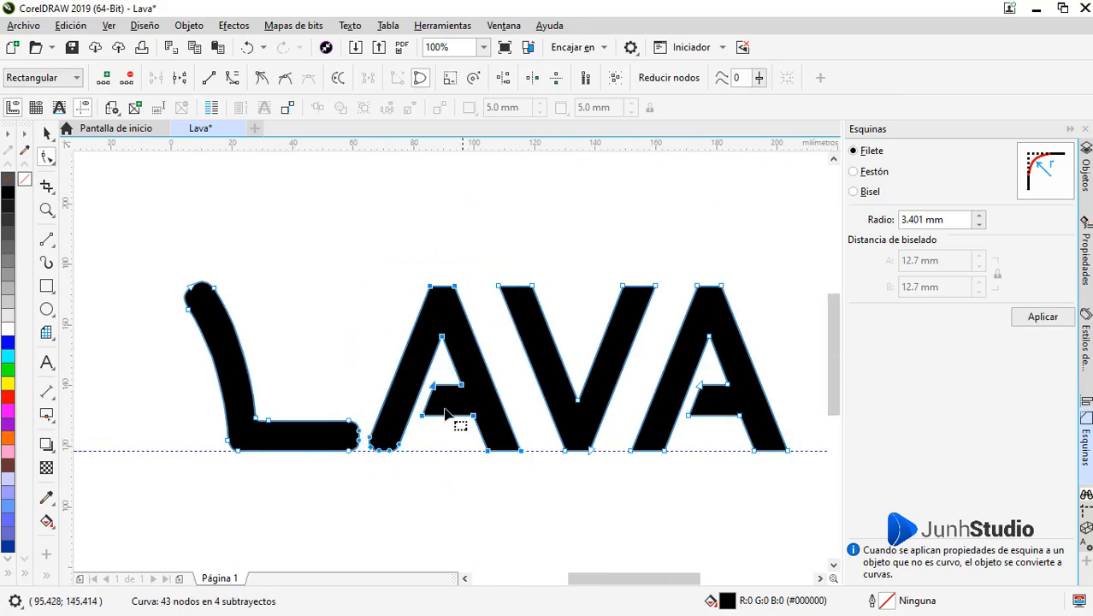
drag(421, 419, 351, 267)
scroll(347, 453, up, 1)
scroll(346, 303, down, 1)
scroll(374, 271, up, 1)
Delete the upper-left node of the first A's peak and raise its left leg's end above the L's foot.
double_click(374, 271)
scroll(418, 286, down, 1)
drag(502, 431, 476, 463)
scroll(423, 285, up, 1)
Turn the first A's outer and inner peaks into smooth curves with horizontal handles.
click(232, 79)
click(310, 80)
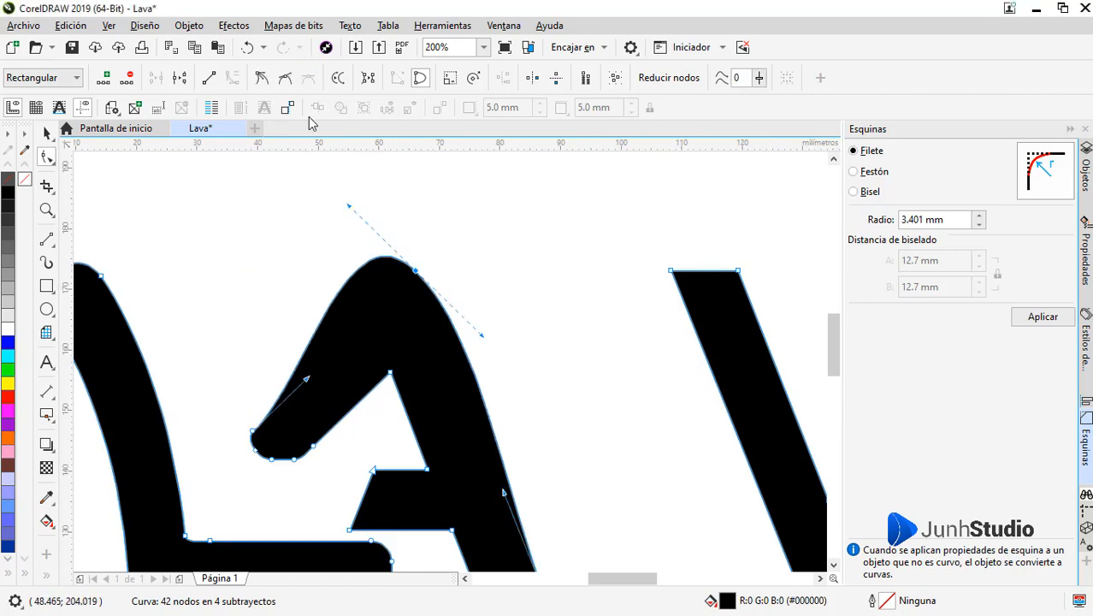
drag(350, 206, 308, 272)
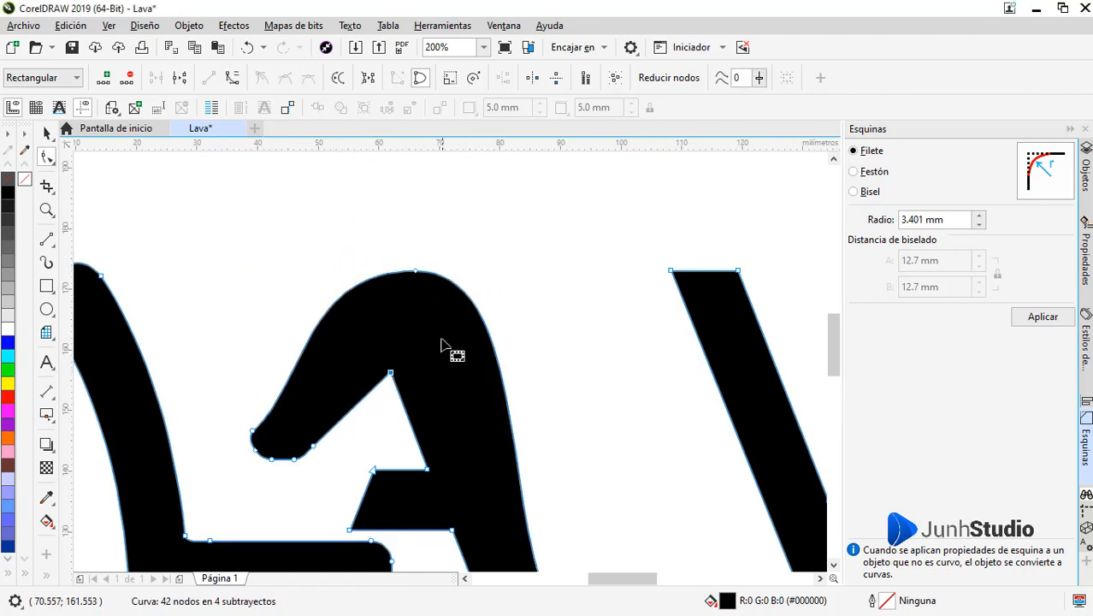
click(288, 107)
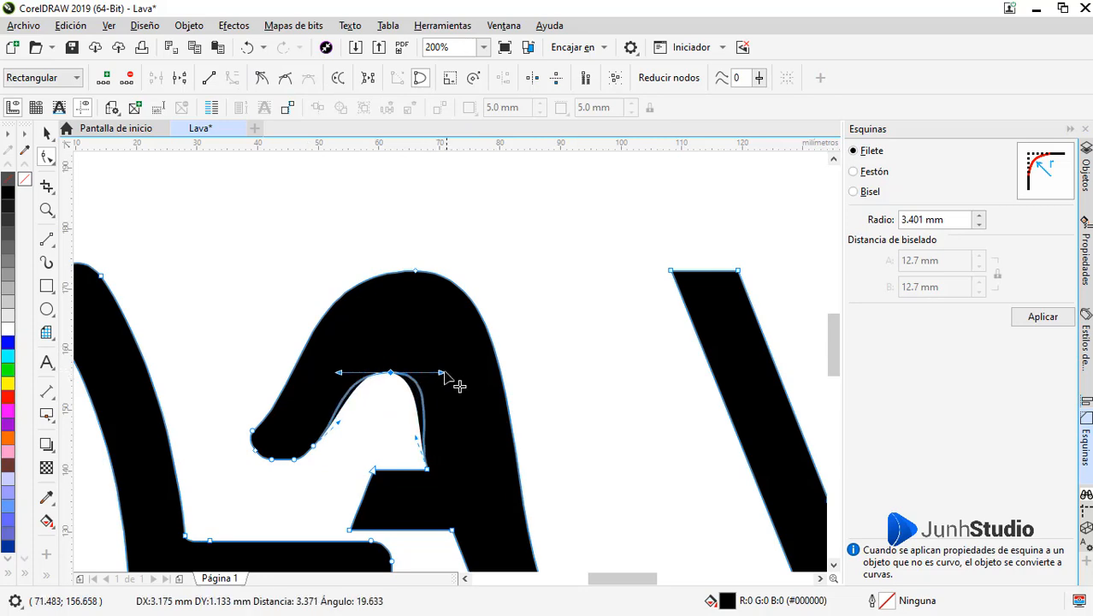
scroll(339, 376, up, 1)
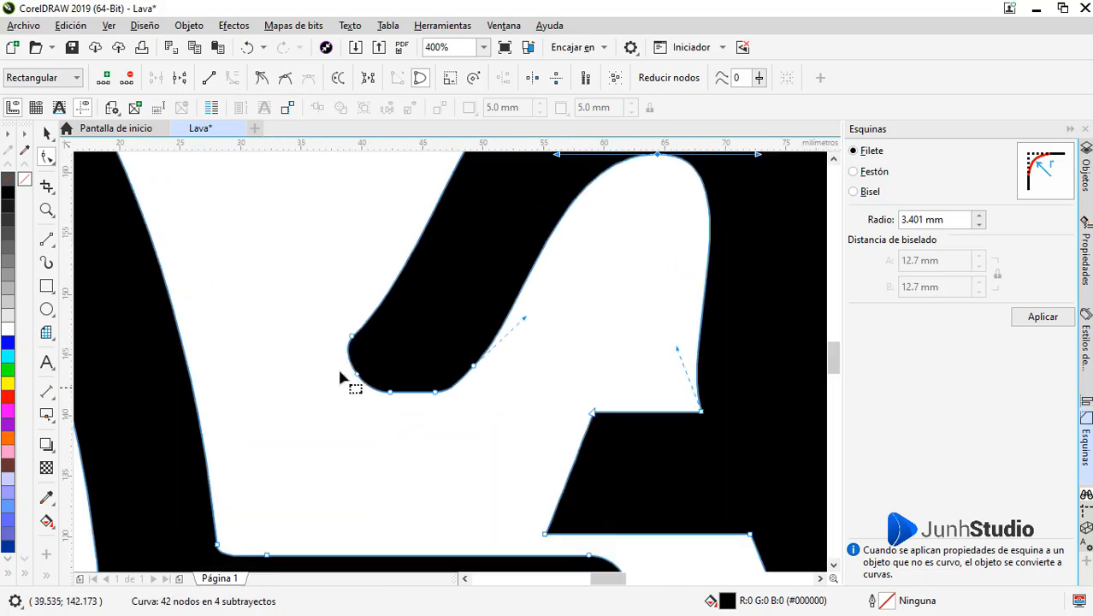
Remove two corner nodes from the end of the first A's left leg and reshape that end.
double_click(351, 337)
scroll(397, 462, down, 1)
scroll(400, 430, up, 1)
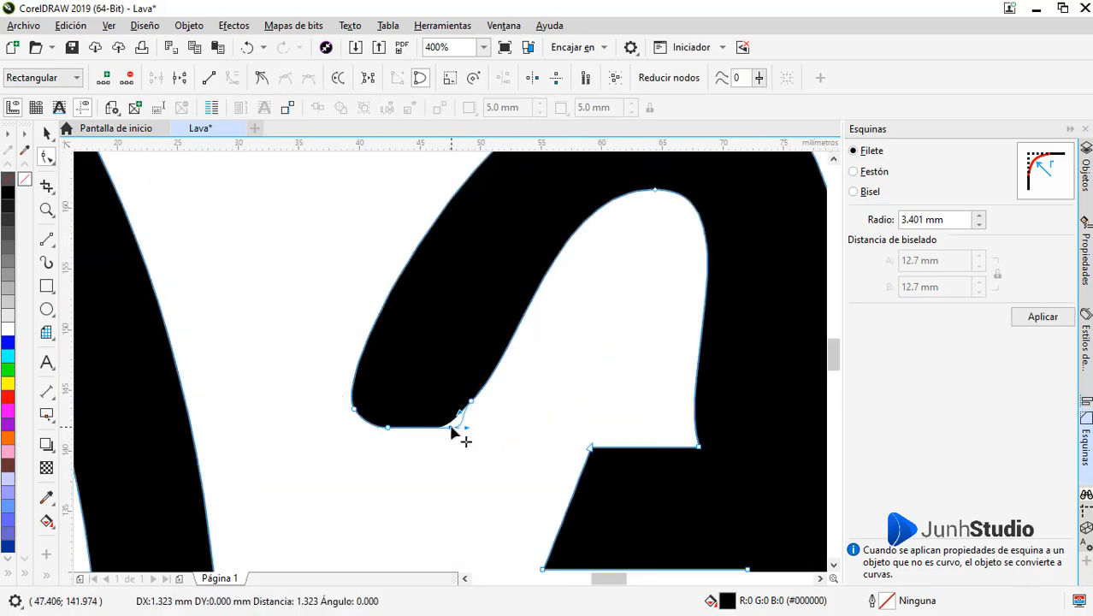
double_click(471, 400)
drag(451, 428, 473, 432)
scroll(432, 291, down, 2)
scroll(491, 296, up, 1)
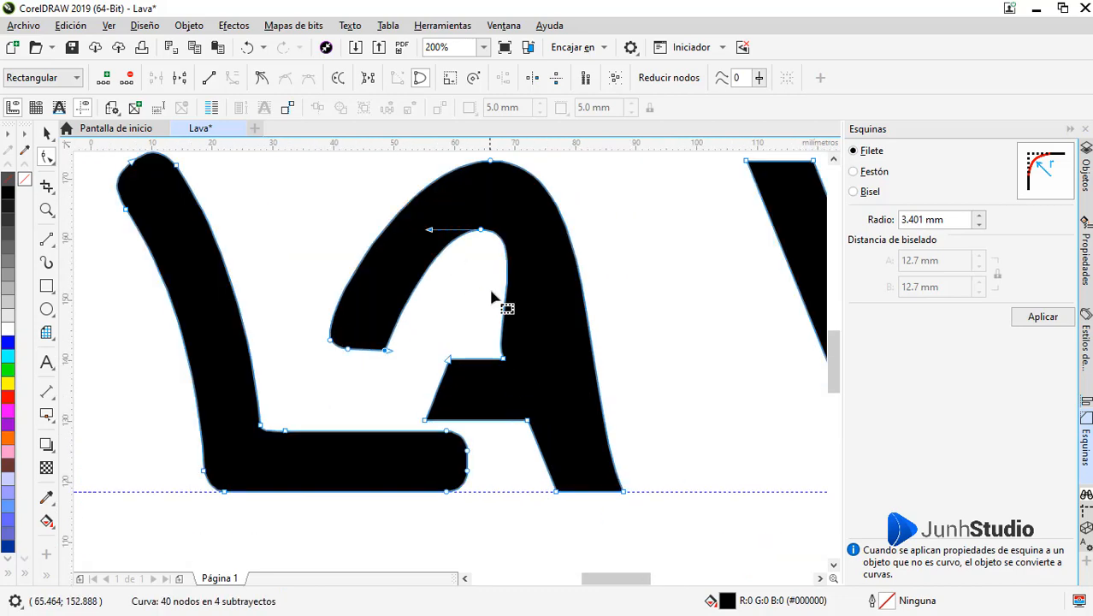
Stretch the first A's crossbar up and left past the left leg by moving its two left-end nodes.
scroll(492, 297, down, 1)
scroll(526, 329, up, 1)
drag(415, 329, 265, 292)
drag(390, 388, 359, 375)
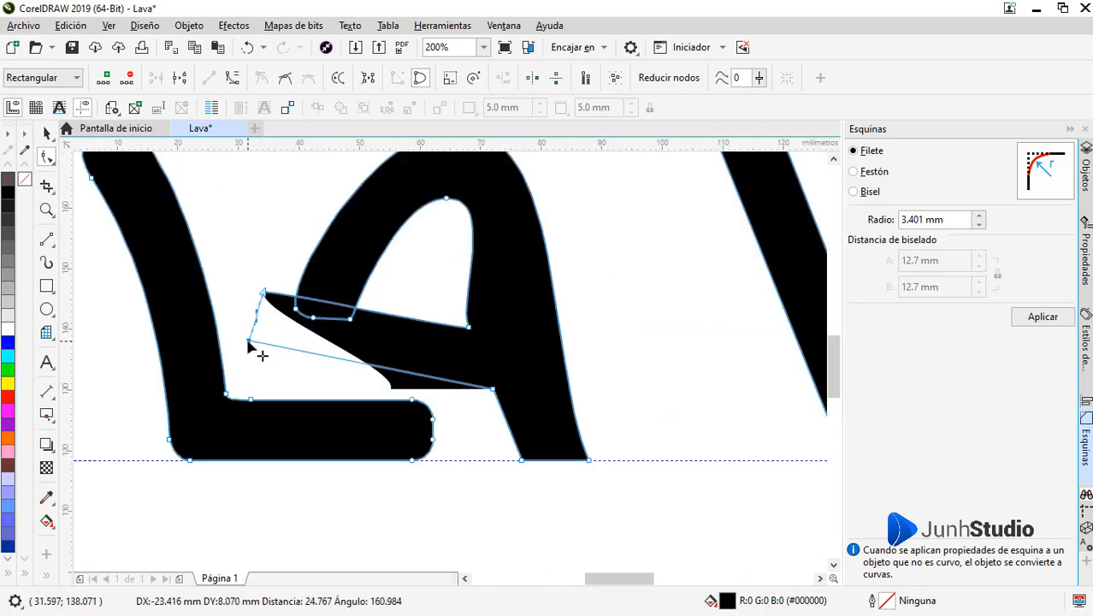
drag(248, 343, 248, 341)
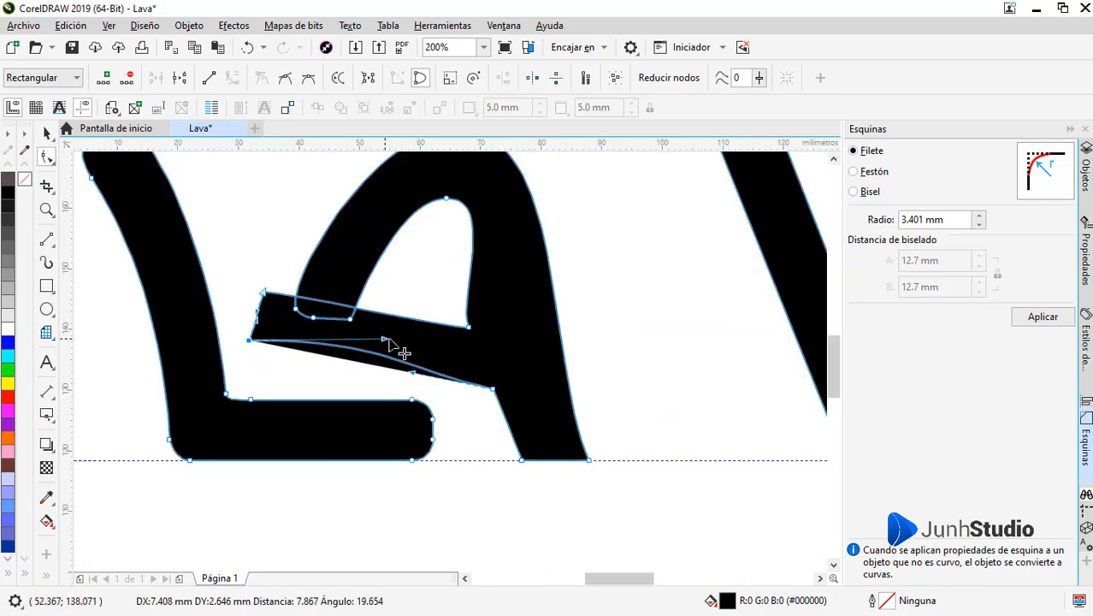
Curve the lower edge of the first A's crossbar and pull the right leg's two end nodes below the baseline.
drag(389, 341, 422, 334)
drag(589, 461, 565, 505)
drag(499, 506, 488, 529)
scroll(393, 231, down, 1)
scroll(434, 186, up, 1)
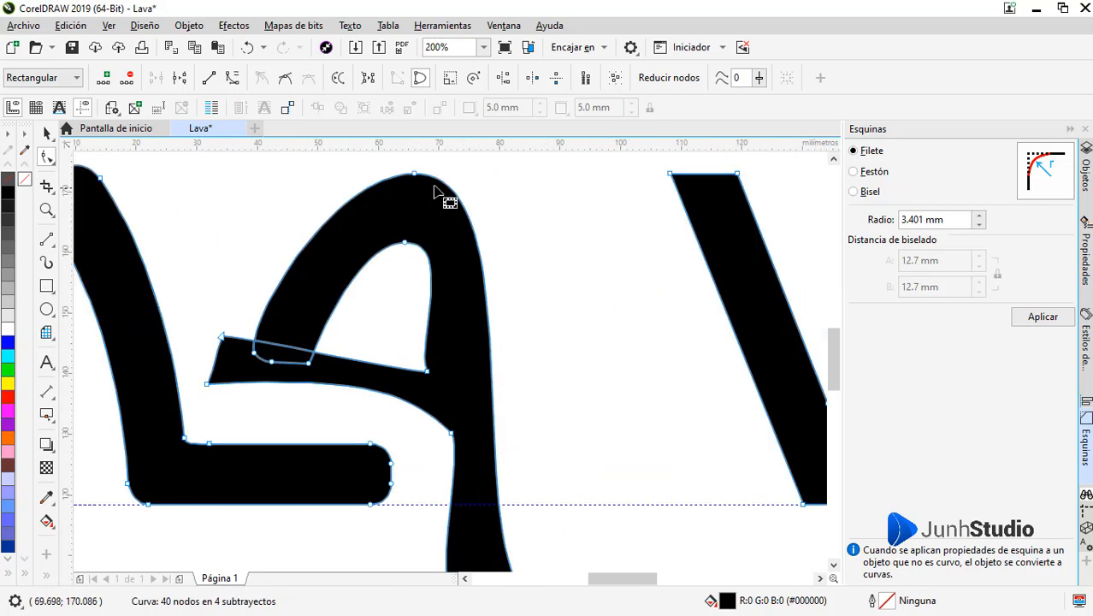
Curve the crossbar's upper edge and shift the lower-right node of the first A's counter right, making the counter's side vertical.
drag(470, 473, 526, 393)
scroll(517, 277, down, 1)
scroll(488, 314, up, 1)
click(457, 335)
drag(445, 304, 459, 287)
drag(457, 334, 479, 335)
scroll(454, 356, down, 1)
scroll(503, 271, up, 1)
scroll(334, 302, up, 1)
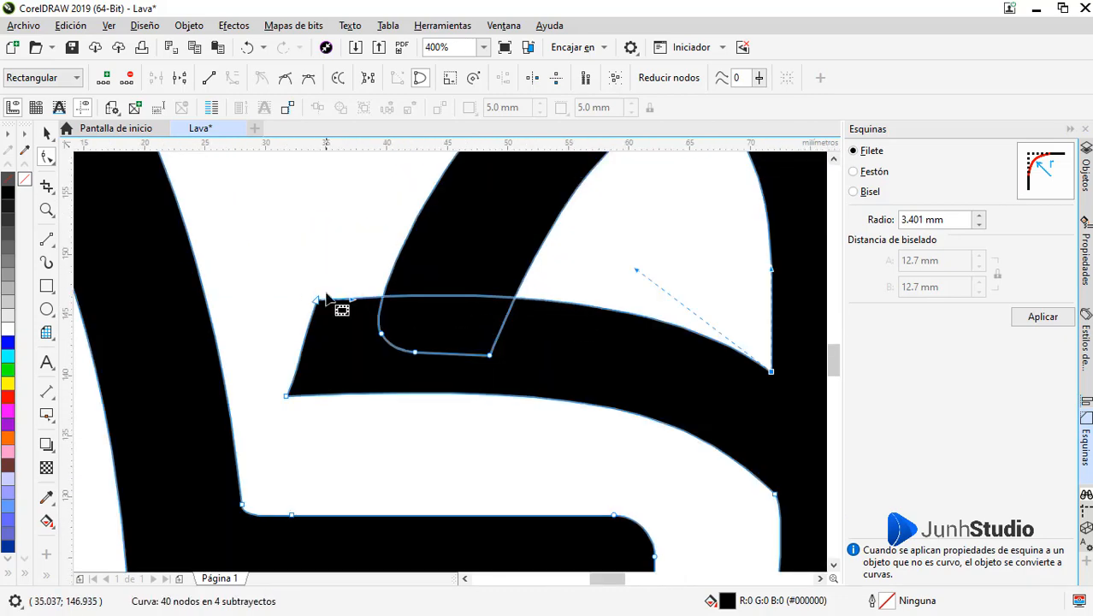
Raise the lower node at the crossbar's left end and adjust the curve of the crossbar's lower edge.
scroll(305, 355, down, 1)
scroll(325, 349, up, 1)
drag(310, 374, 320, 334)
drag(655, 322, 641, 362)
scroll(473, 359, down, 2)
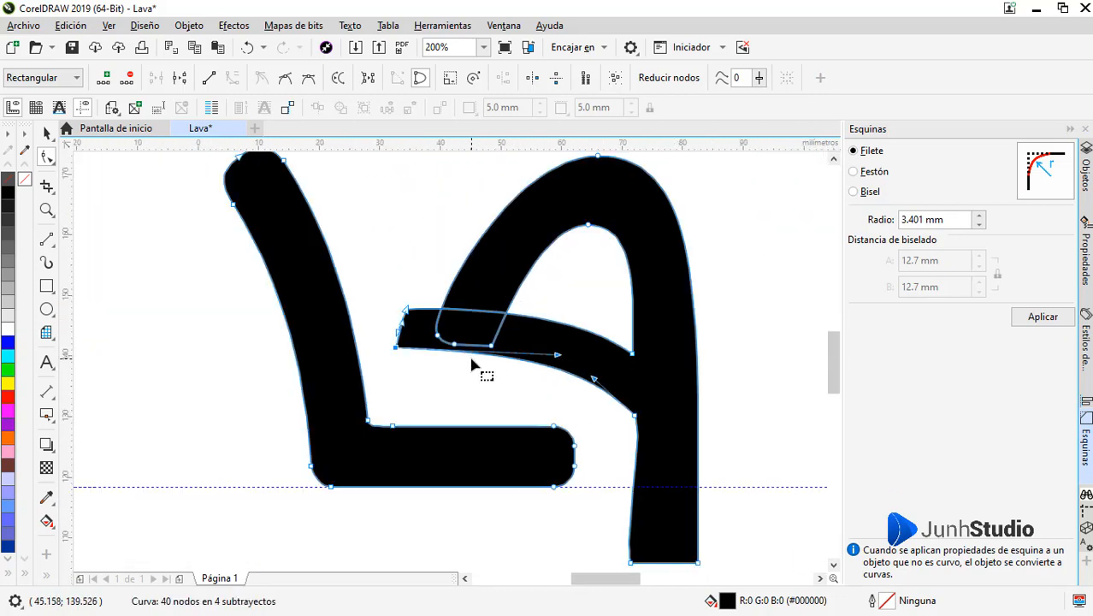
Lower the two nodes where the crossbar joins the first A's right leg and lower the crossbar's left end.
scroll(523, 365, up, 1)
key(space)
scroll(502, 367, down, 1)
scroll(521, 357, up, 1)
drag(539, 338, 562, 425)
drag(552, 415, 554, 442)
drag(304, 299, 312, 363)
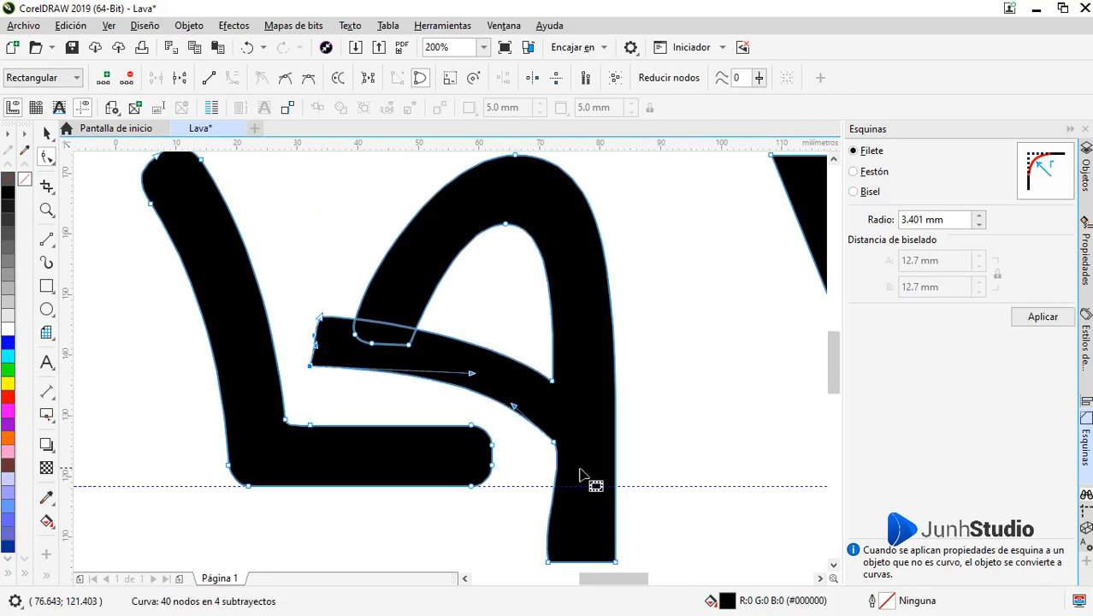
Straighten the first A's right leg by aligning its bottom-left node with the crossbar junction and adjusting the edge handles.
scroll(579, 473, up, 1)
drag(522, 413, 520, 413)
drag(490, 541, 507, 535)
scroll(510, 389, down, 1)
scroll(509, 502, up, 1)
drag(508, 474, 518, 474)
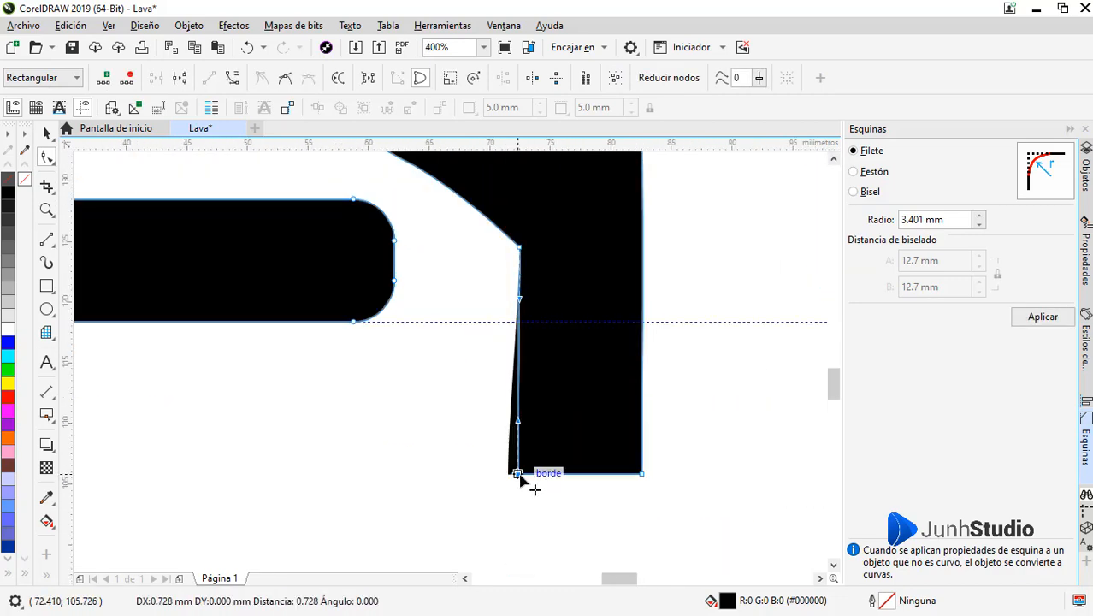
scroll(556, 463, down, 2)
scroll(527, 273, up, 1)
drag(526, 253, 494, 254)
drag(521, 320, 495, 322)
scroll(553, 418, down, 1)
scroll(555, 419, up, 1)
scroll(578, 402, down, 1)
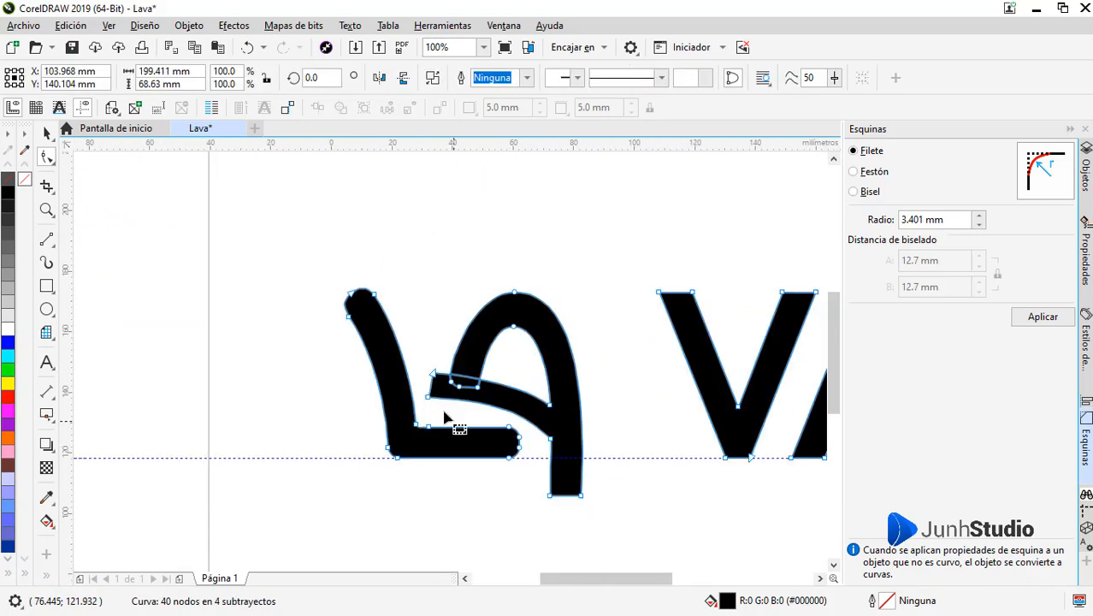
Fillet the corners at the crossbar's left end and the bottom of the first A's right leg with a 3.901 mm radius.
key(space)
click(592, 514)
key(ctrl+z)
key(space)
mouse_move(978, 220)
mouse_down()
mouse_move(978, 204)
mouse_move(978, 224)
mouse_up()
click(1039, 315)
scroll(427, 389, up, 3)
key(space)
scroll(491, 421, down, 2)
scroll(359, 394, down, 1)
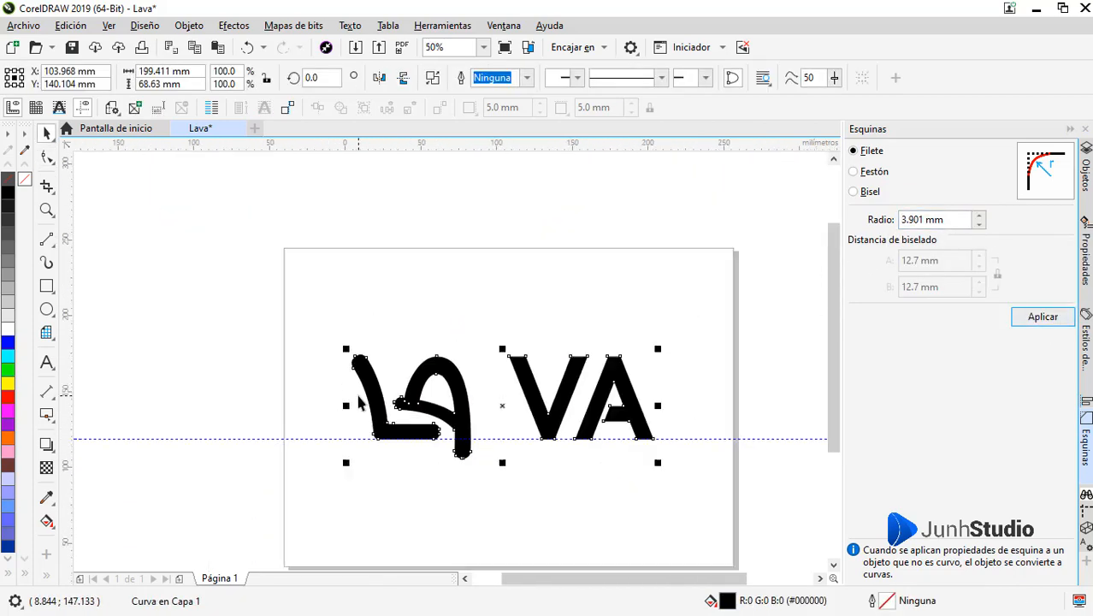
scroll(416, 464, up, 1)
click(355, 417)
scroll(356, 414, down, 1)
scroll(507, 385, up, 1)
drag(527, 410, 503, 409)
key(ctrl+z)
Select all the V's nodes and move the V left about 39 mm, overlapping the first A's right side.
key(F10)
drag(420, 243, 610, 477)
shift+click(582, 439)
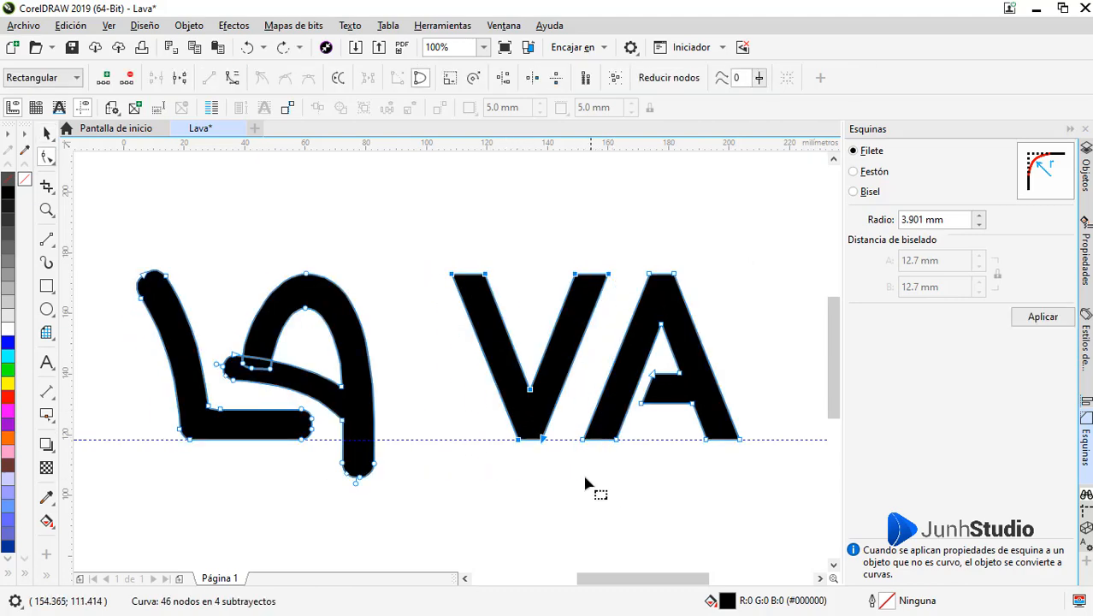
drag(530, 390, 429, 396)
key(ctrl+z)
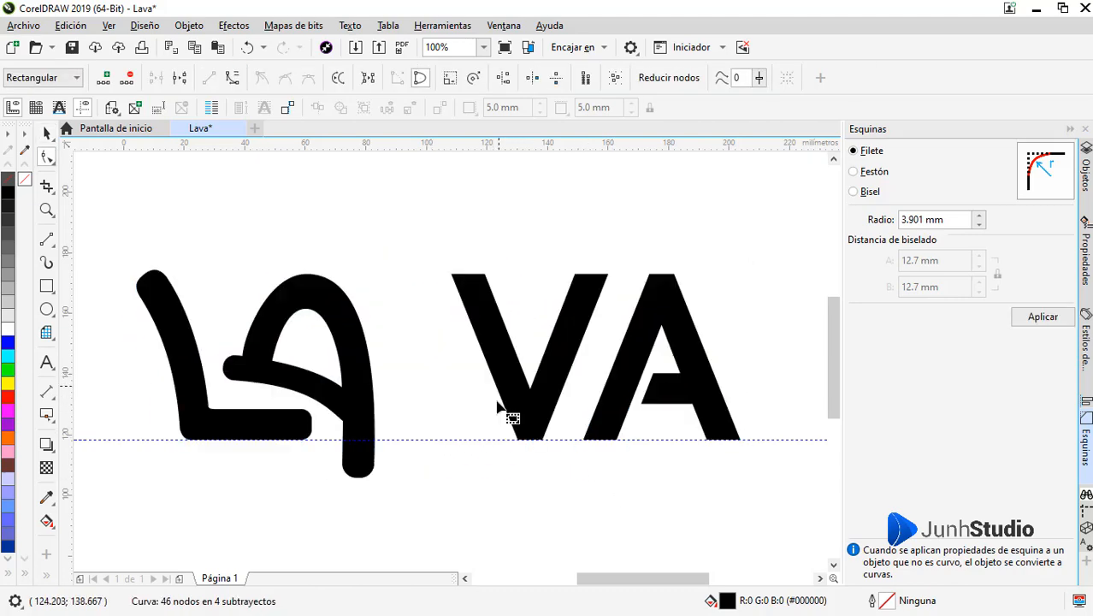
drag(542, 439, 440, 440)
scroll(348, 247, up, 1)
scroll(437, 240, down, 1)
scroll(432, 345, up, 1)
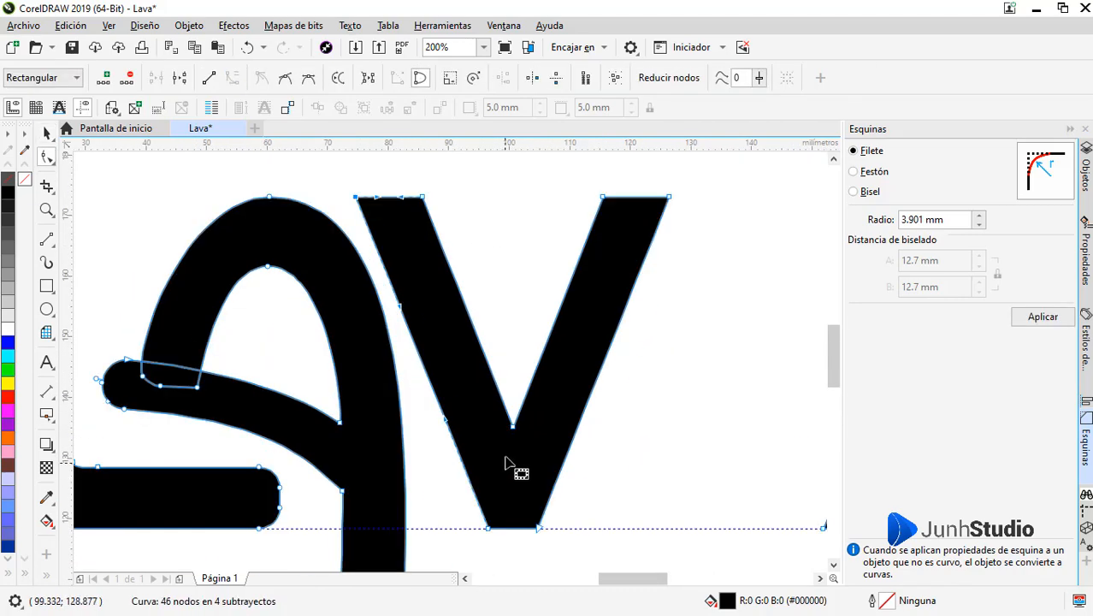
scroll(505, 458, down, 1)
scroll(498, 476, up, 1)
key(space)
scroll(509, 438, down, 1)
key(space)
key(ctrl+z)
drag(606, 474, 486, 474)
Curve the outer and inner edges of the V's left arm to run parallel to the first A's right side.
drag(409, 295, 449, 321)
scroll(438, 324, up, 1)
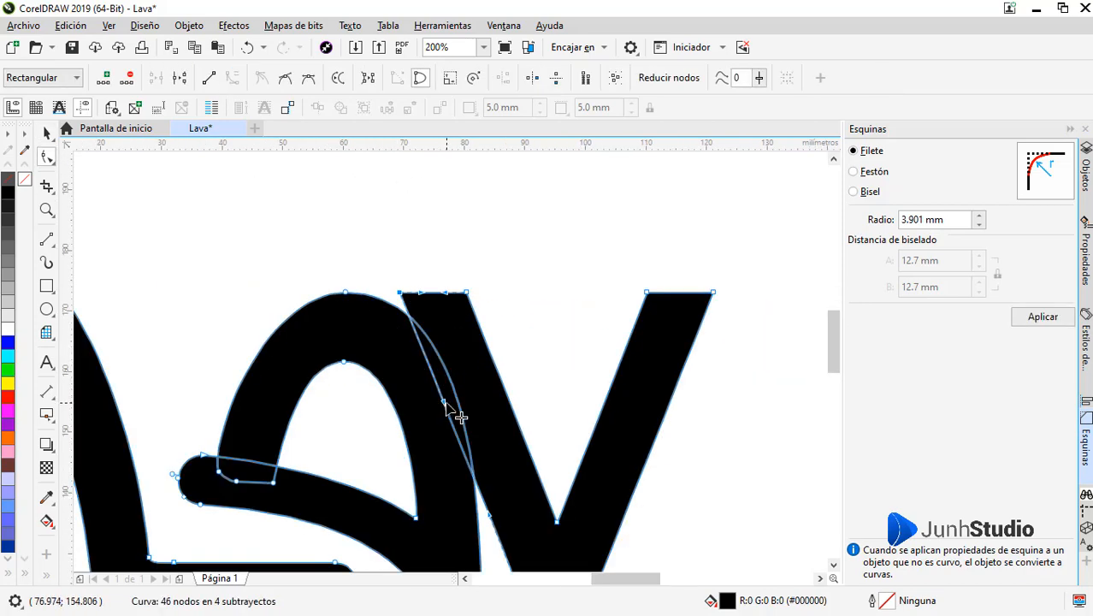
drag(446, 403, 511, 369)
scroll(530, 368, down, 1)
scroll(532, 498, up, 1)
scroll(561, 462, down, 1)
scroll(604, 359, up, 1)
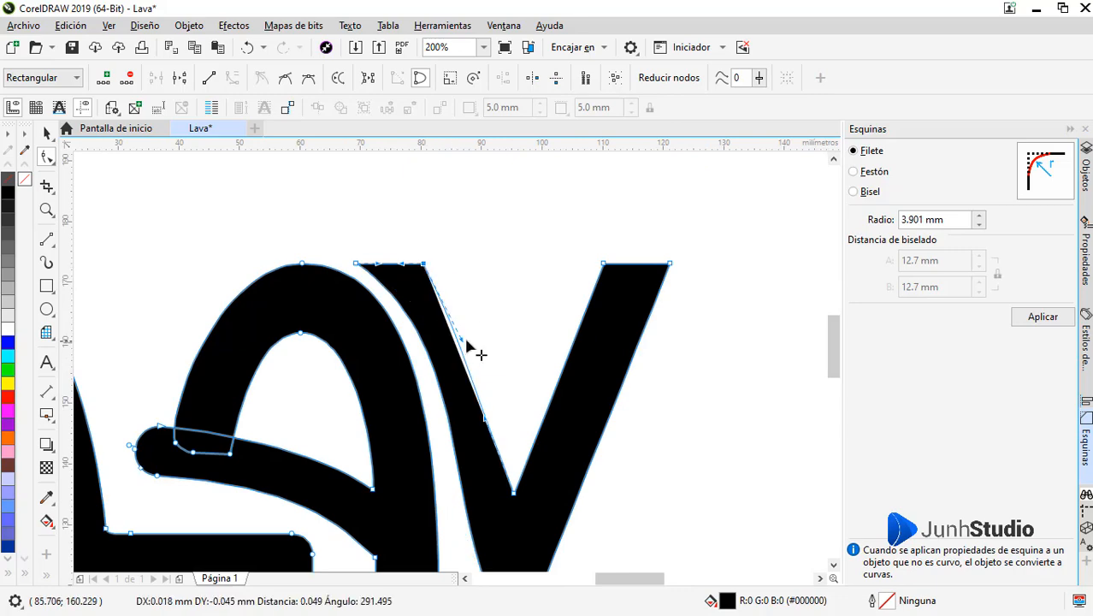
drag(466, 341, 491, 381)
scroll(488, 371, down, 1)
scroll(488, 371, up, 1)
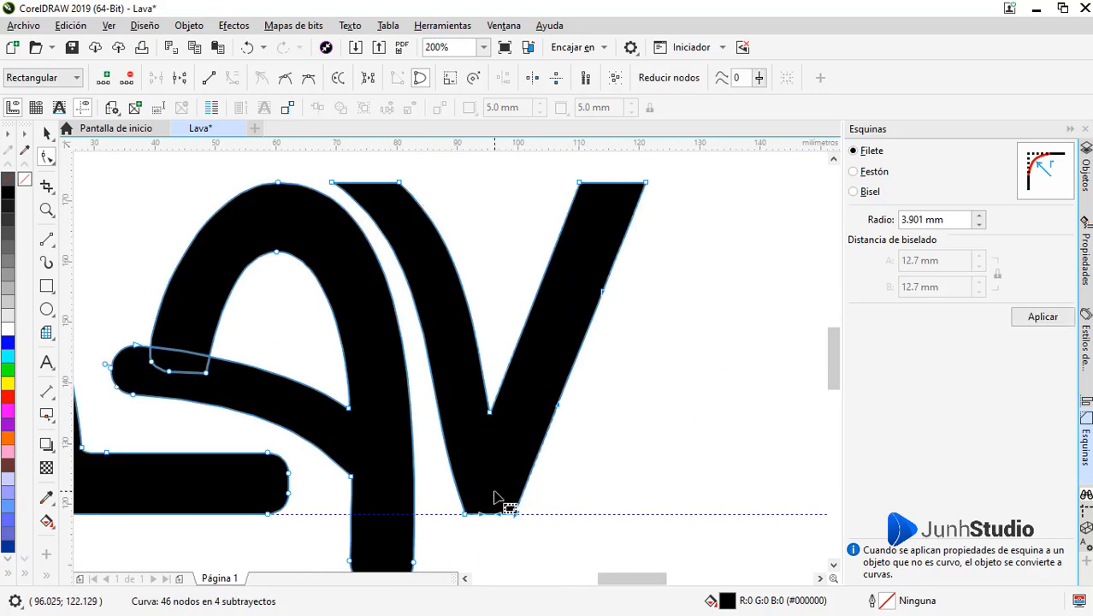
Delete the V's lower-right base node and round the base with horizontal handles on the remaining node.
double_click(515, 514)
drag(468, 514, 568, 514)
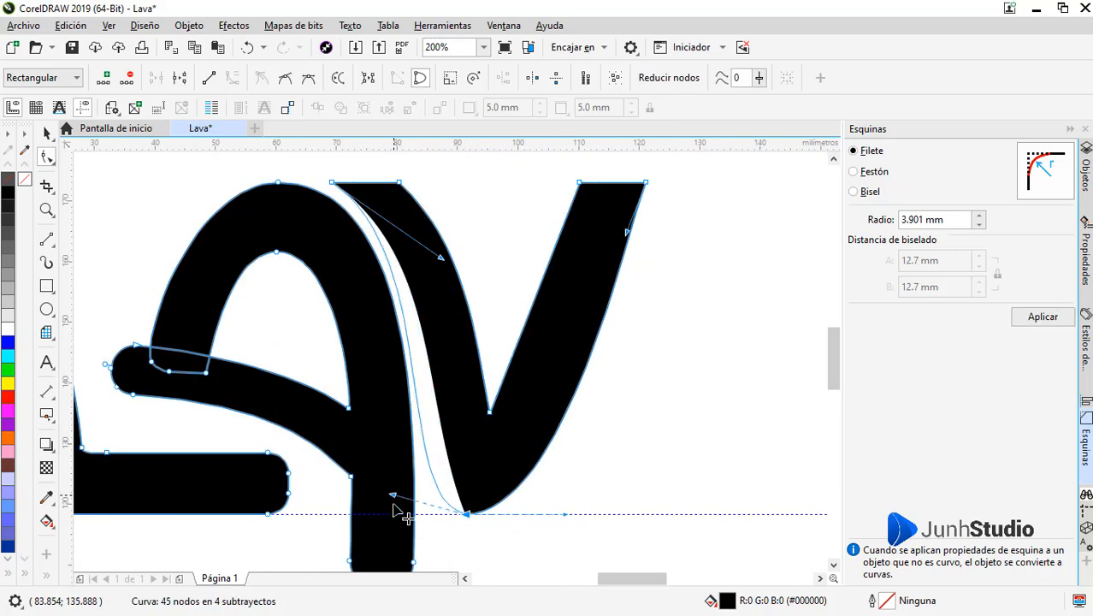
drag(394, 505, 371, 514)
drag(467, 514, 508, 514)
scroll(476, 404, down, 1)
scroll(491, 394, up, 1)
Move the V's inner vertex right and turn it into a smooth curve with horizontal handles.
drag(410, 437, 435, 448)
click(308, 78)
mouse_move(517, 458)
mouse_down()
mouse_move(523, 448)
mouse_move(511, 448)
mouse_up()
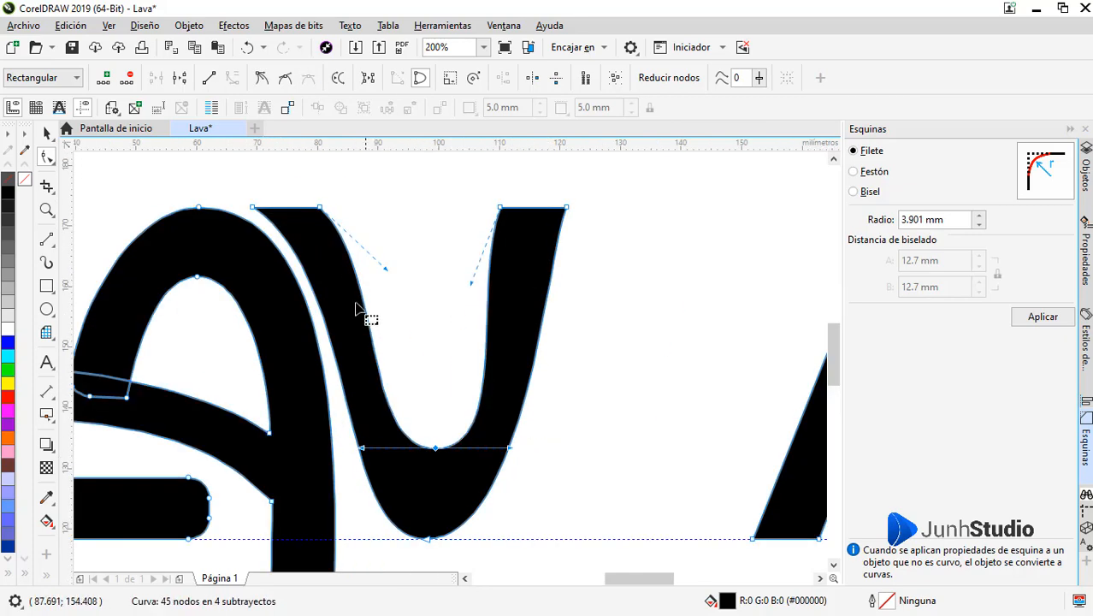
Move the two top nodes of the V's right arm right about 19 mm.
scroll(467, 354, down, 1)
scroll(538, 297, up, 1)
drag(532, 295, 413, 246)
drag(429, 264, 547, 256)
Shift the V's inner and outer base nodes right and lengthen the outer node's handles to even the stroke thickness.
scroll(491, 275, down, 1)
scroll(431, 402, up, 1)
drag(424, 379, 446, 380)
click(416, 470)
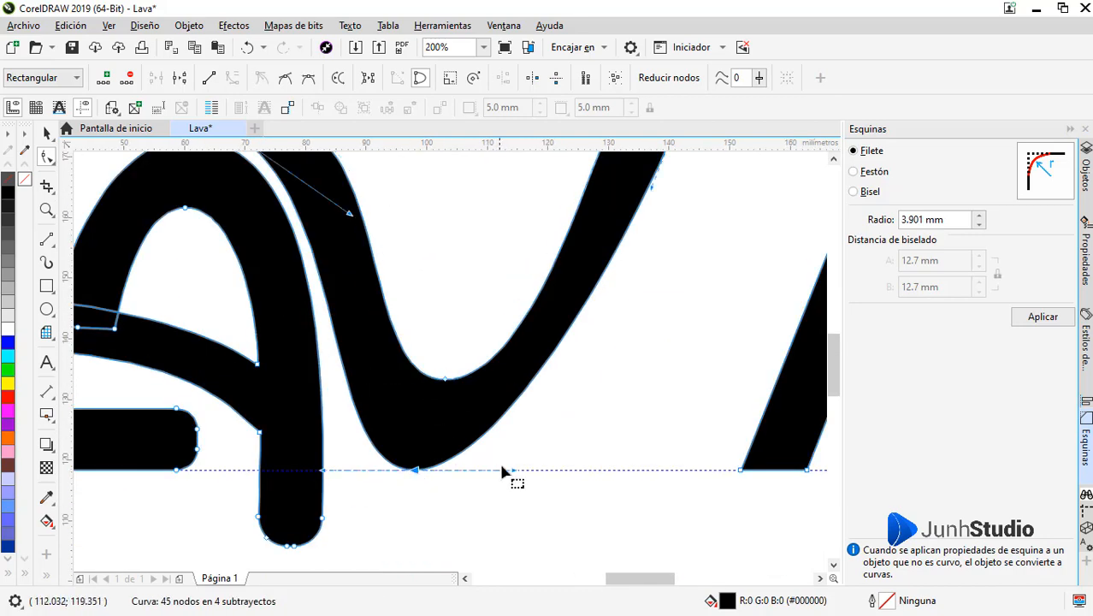
drag(506, 470, 585, 469)
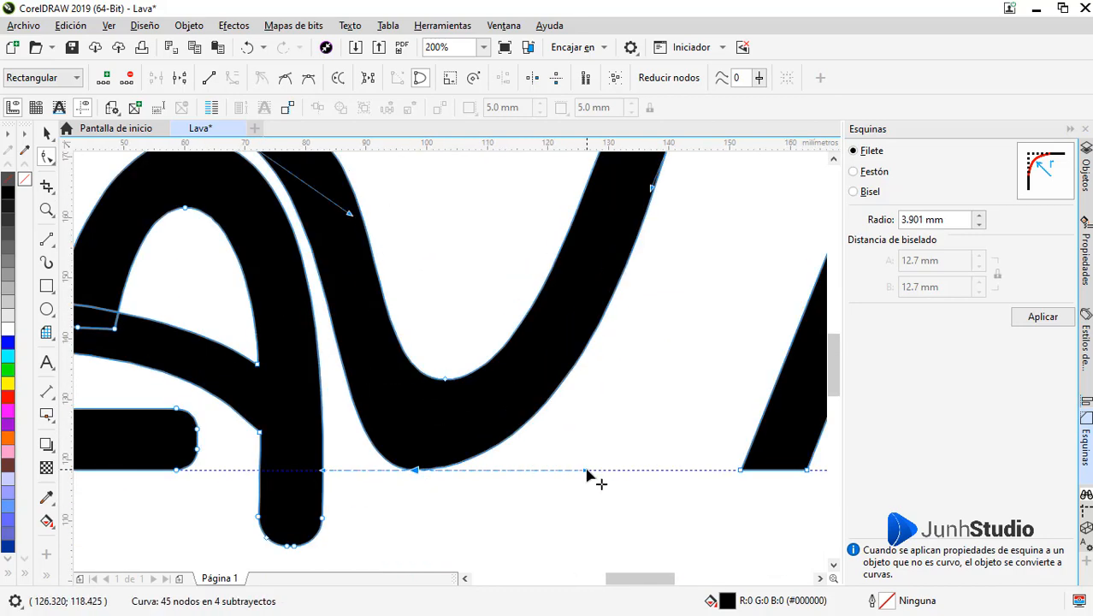
drag(416, 470, 425, 469)
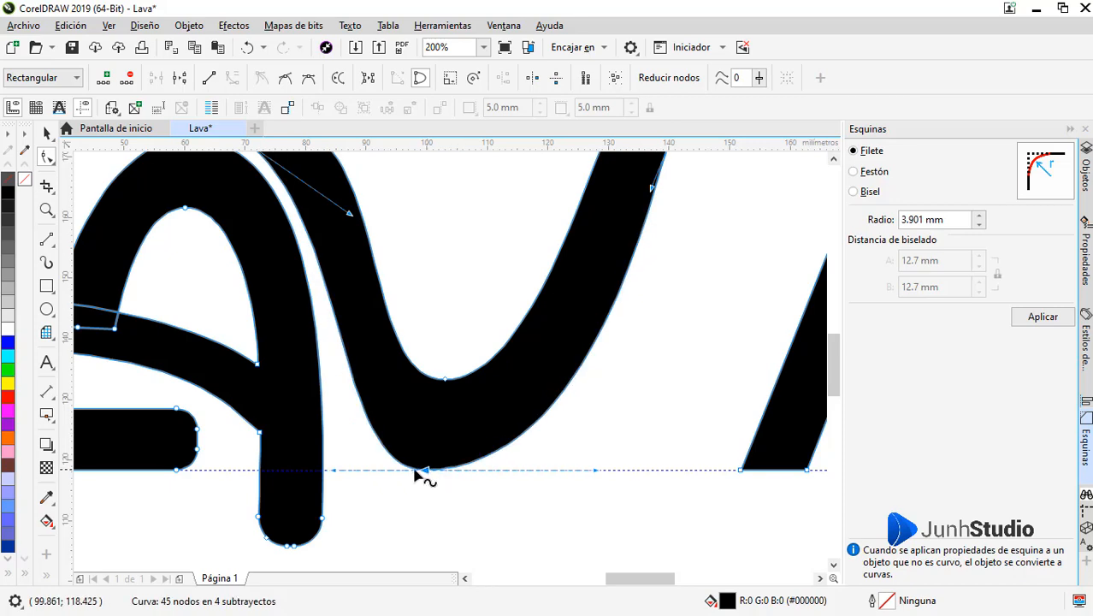
drag(332, 469, 306, 470)
scroll(344, 475, down, 1)
scroll(408, 355, up, 1)
Move the two top nodes of the V's left arm right, nudge the outer base node and lower the inner base node.
drag(168, 244, 278, 275)
drag(258, 258, 285, 258)
drag(306, 499, 310, 499)
scroll(293, 381, down, 1)
scroll(381, 439, up, 1)
scroll(282, 409, down, 1)
scroll(292, 432, up, 1)
drag(283, 419, 283, 432)
scroll(263, 473, down, 1)
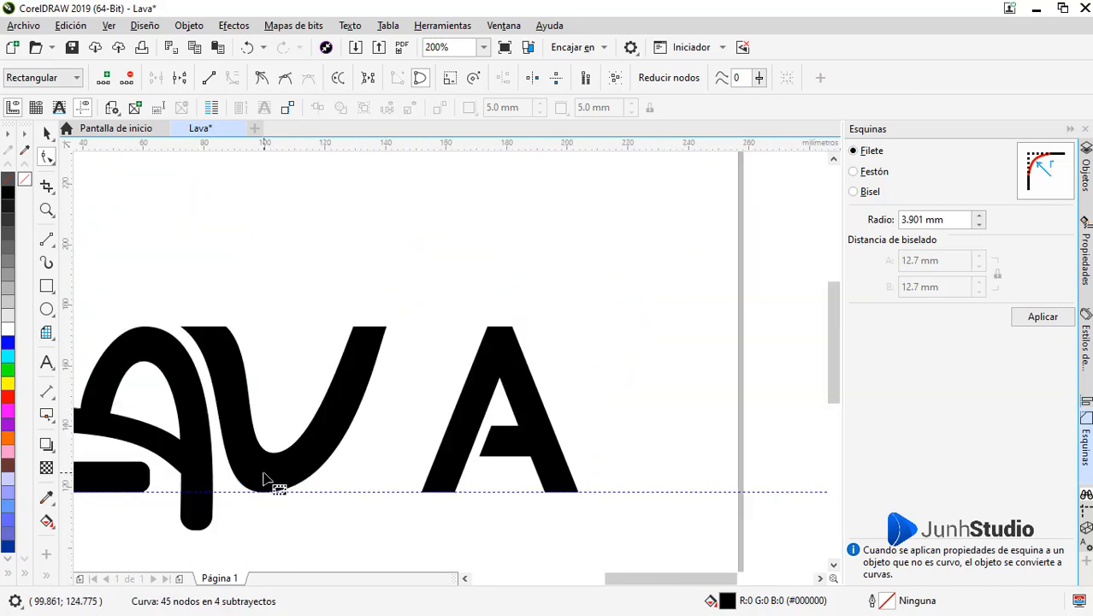
Fillet the two top corners of the V's left arm with a 4.501 mm radius.
scroll(349, 370, up, 1)
click(978, 215)
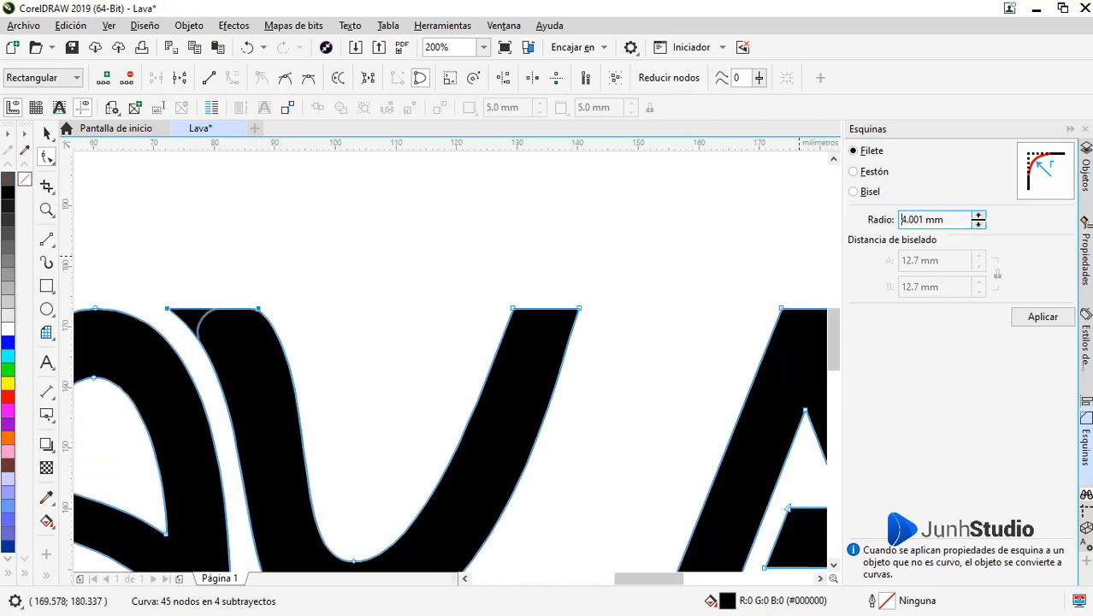
scroll(334, 306, down, 1)
key(ctrl+z)
scroll(269, 316, up, 1)
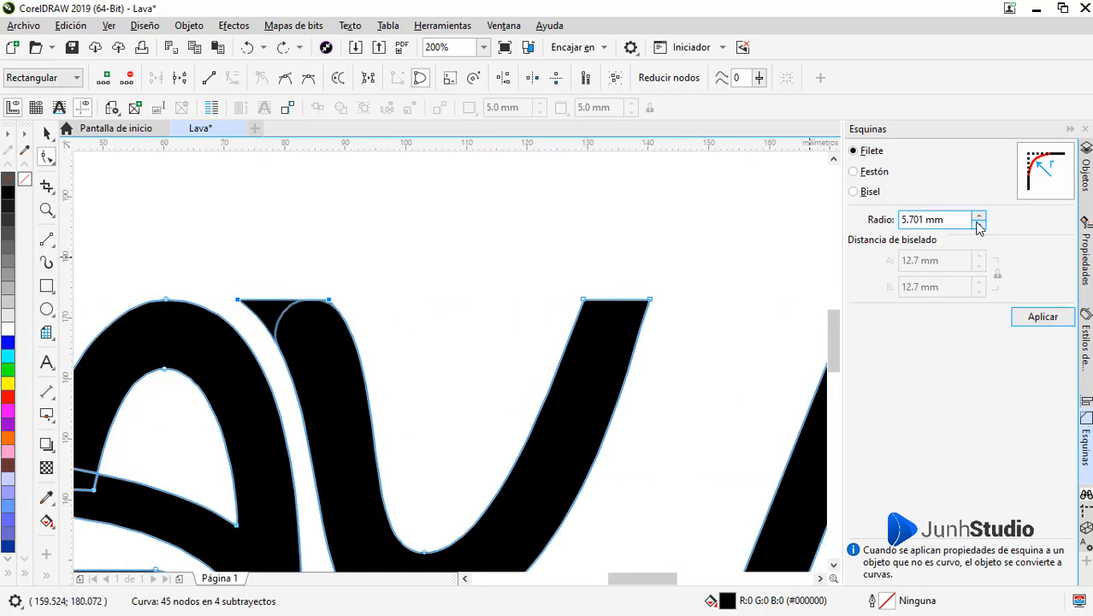
click(1043, 317)
scroll(403, 324, down, 1)
Break the lettering apart into separate letter curves and select the last A.
key(space)
key(ctrl+k)
click(613, 429)
key(space)
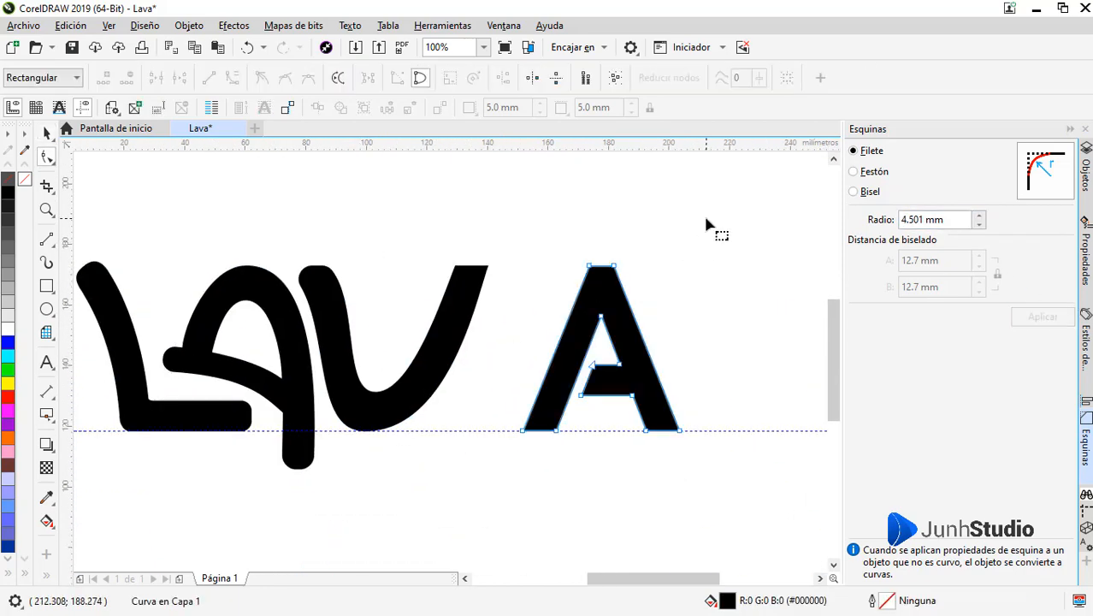
Move the last A right about 30 mm and place a copy of the reshaped first A over the V's right arm.
key(space)
drag(608, 295, 699, 295)
drag(272, 315, 514, 317)
right_click(515, 317)
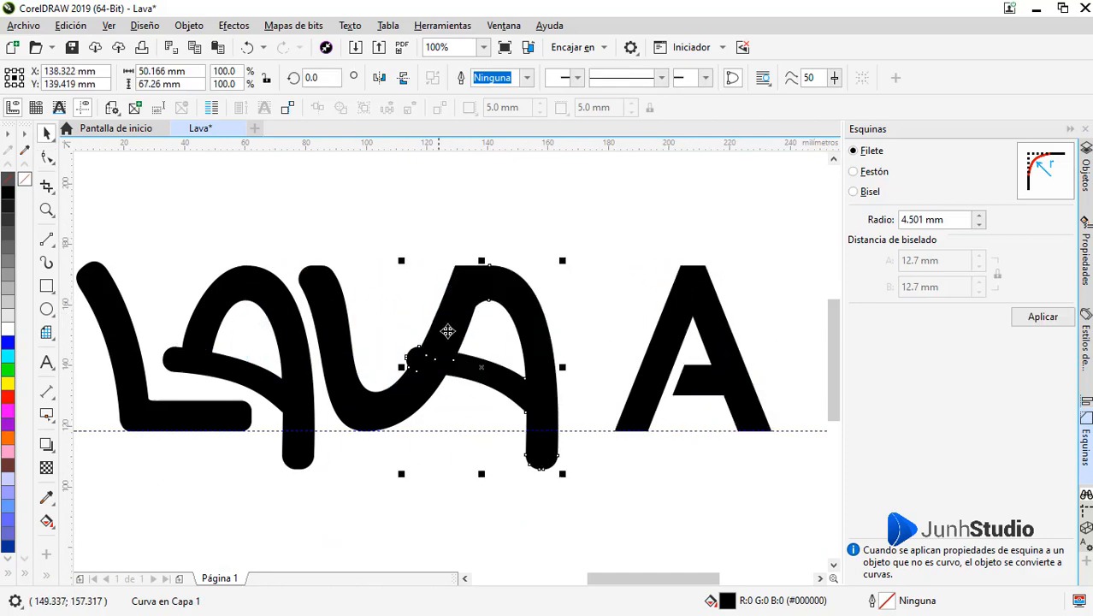
Add a node on the left edge of the V's right arm and move the arm's top-left node inside the copied A.
key(space)
scroll(456, 274, up, 1)
scroll(464, 279, down, 1)
click(460, 279)
scroll(446, 304, up, 2)
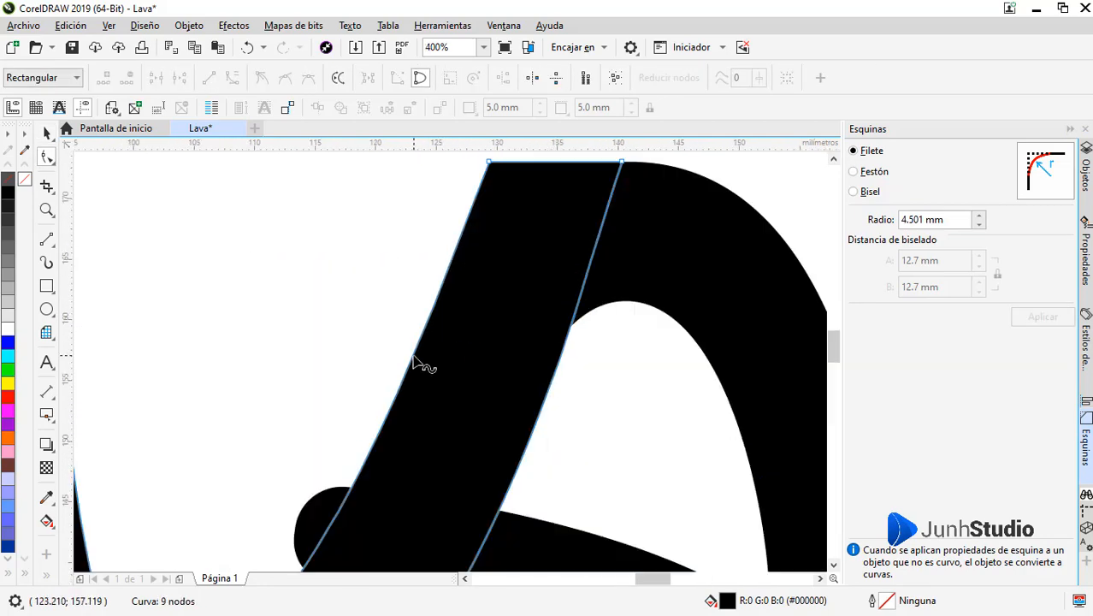
double_click(416, 355)
scroll(416, 356, down, 1)
drag(454, 258, 473, 277)
scroll(523, 264, up, 1)
scroll(556, 263, down, 1)
scroll(452, 403, down, 1)
scroll(453, 423, up, 1)
Shift the copied A right about 2 mm and adjust the inner curve of its left leg.
key(space)
click(565, 300)
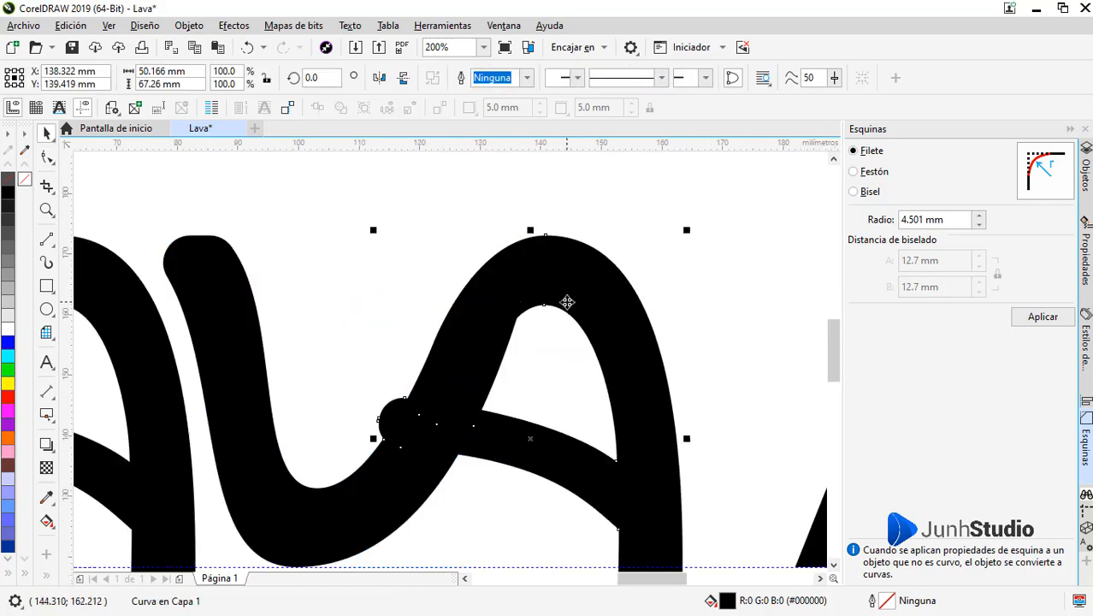
drag(564, 301, 573, 311)
key(space)
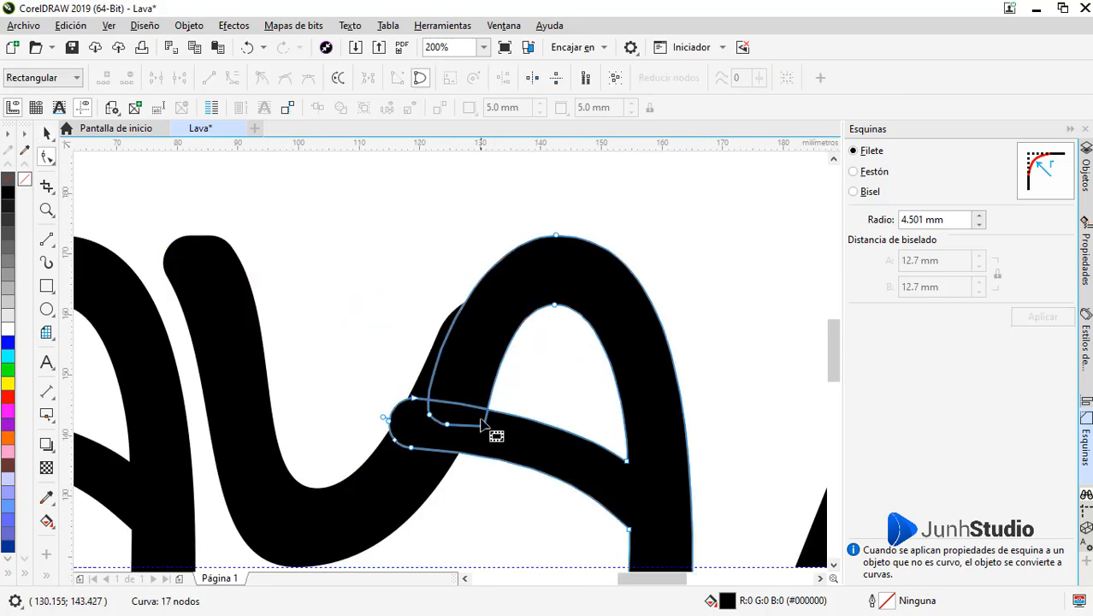
scroll(522, 301, up, 1)
scroll(508, 361, down, 1)
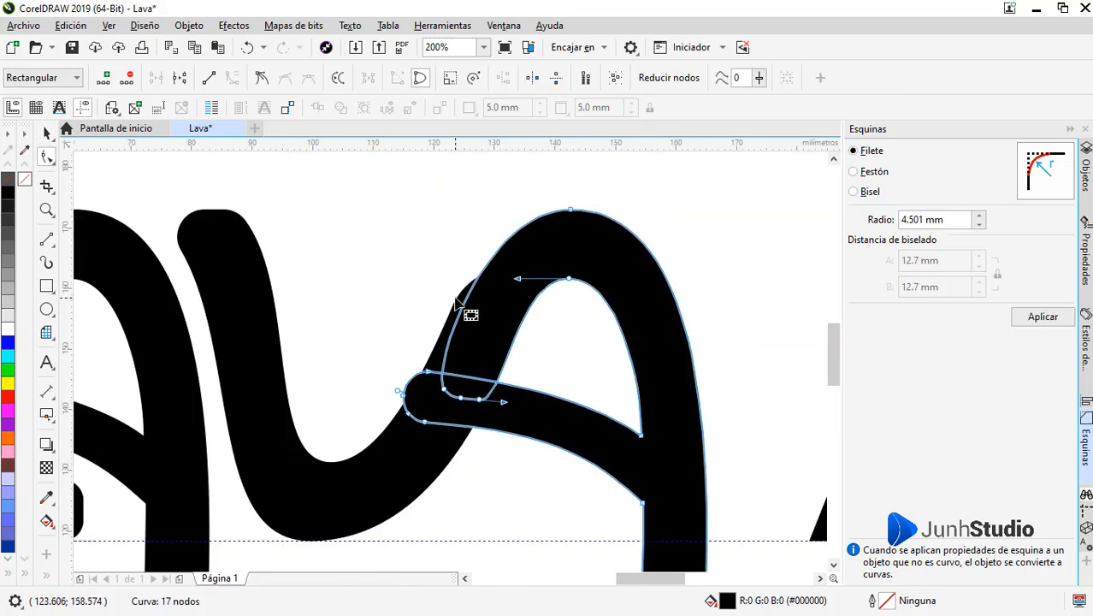
Delete the top-left node of the V's right arm and curve its outer edge to flow into the copied A's arch.
click(461, 296)
scroll(462, 294, up, 1)
scroll(503, 295, down, 1)
scroll(551, 202, up, 2)
double_click(493, 394)
scroll(596, 288, down, 1)
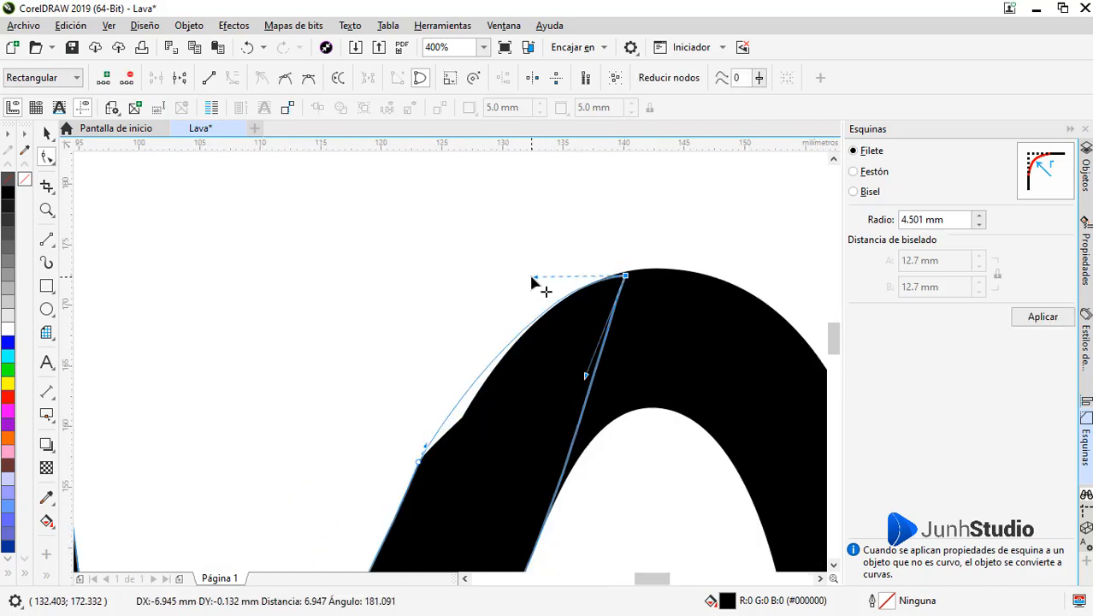
drag(532, 282, 533, 283)
scroll(639, 289, up, 1)
scroll(612, 282, down, 3)
key(space)
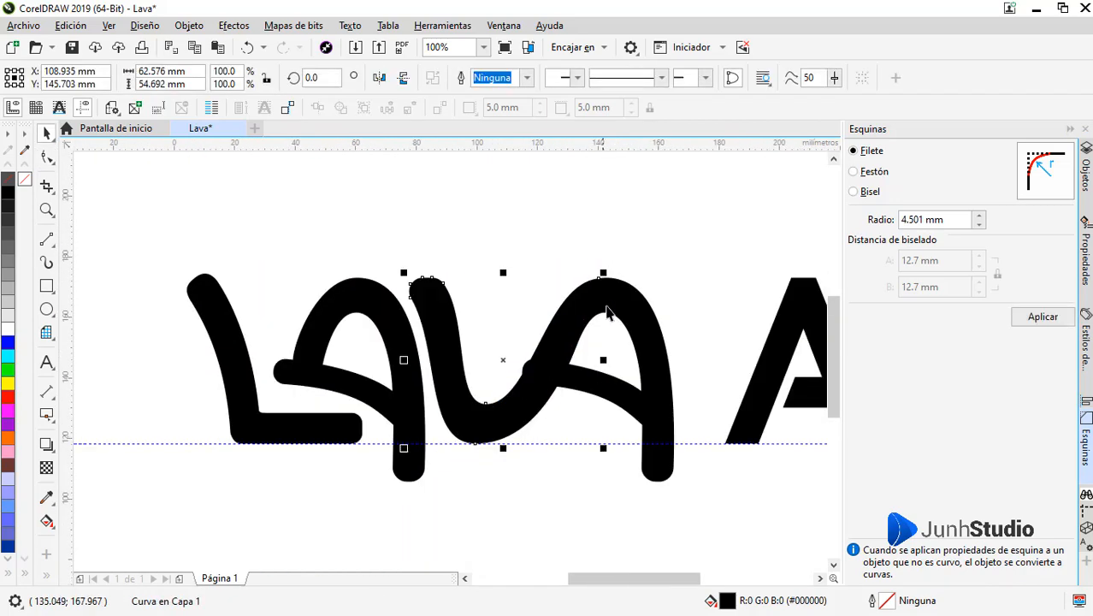
Reshape the curve of the V's right arm where it runs into the copied A.
key(space)
scroll(523, 380, up, 2)
drag(576, 438, 577, 440)
drag(563, 423, 496, 382)
scroll(480, 325, down, 2)
key(space)
key(space)
scroll(527, 315, up, 2)
scroll(457, 329, down, 1)
key(space)
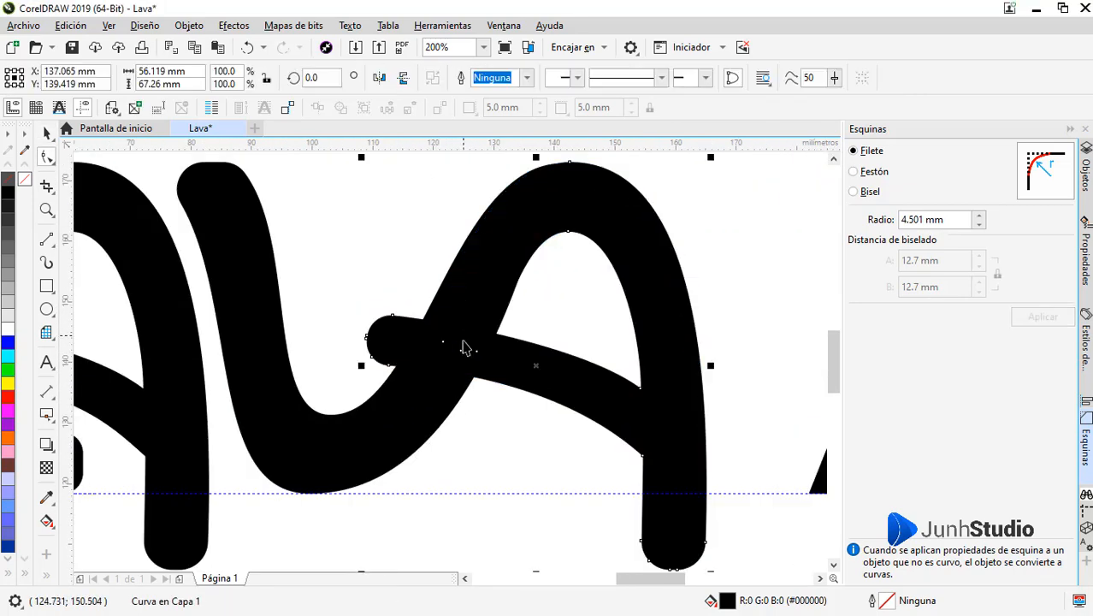
Weld the V and the copied A into a single shape.
shift+click(464, 342)
click(461, 79)
key(Escape)
drag(651, 228, 681, 229)
key(ctrl+z)
Delete the redundant nodes around the rounded end of the joined A's crossbar.
key(space)
scroll(363, 350, up, 2)
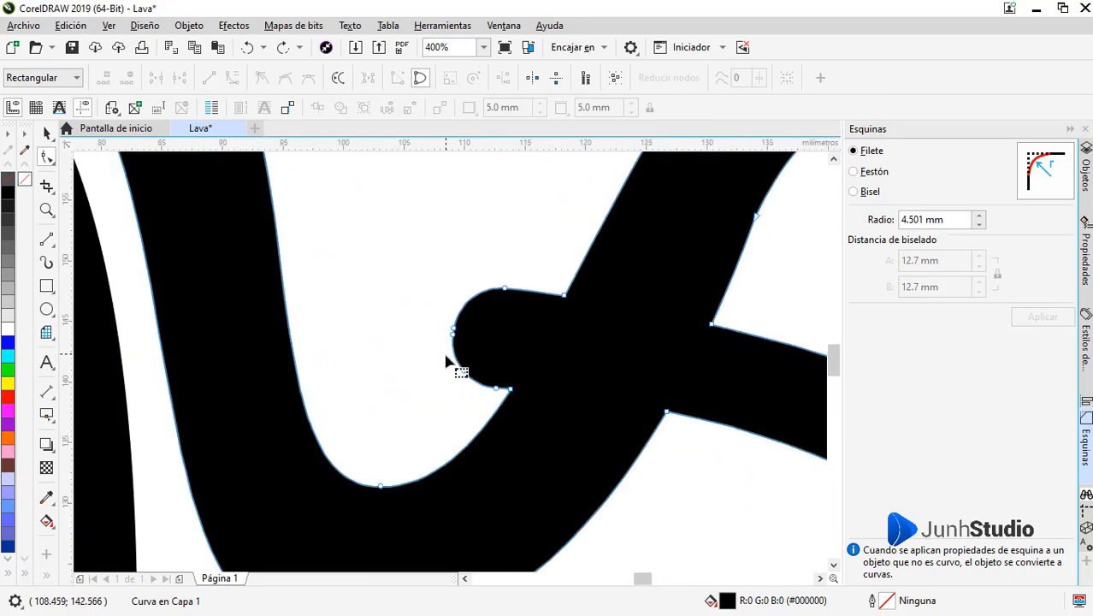
click(532, 417)
key(Delete)
click(460, 314)
key(Delete)
scroll(678, 289, down, 2)
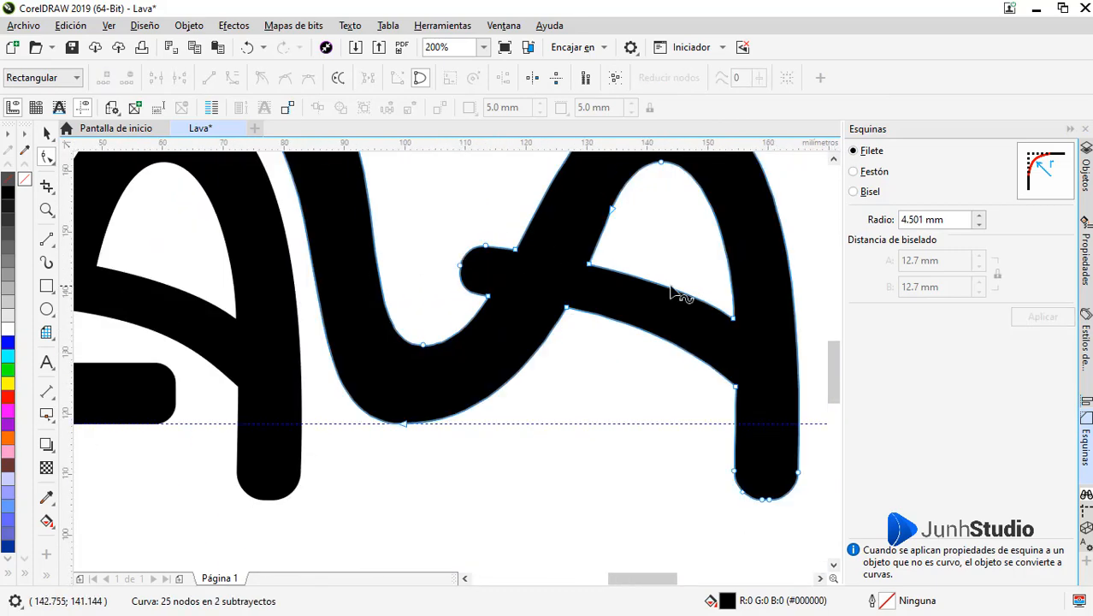
Remove surplus nodes from the joined A, including the one on its left leg's inner edge.
scroll(617, 212, up, 2)
scroll(533, 317, down, 2)
key(Delete)
scroll(534, 310, down, 3)
scroll(493, 291, up, 5)
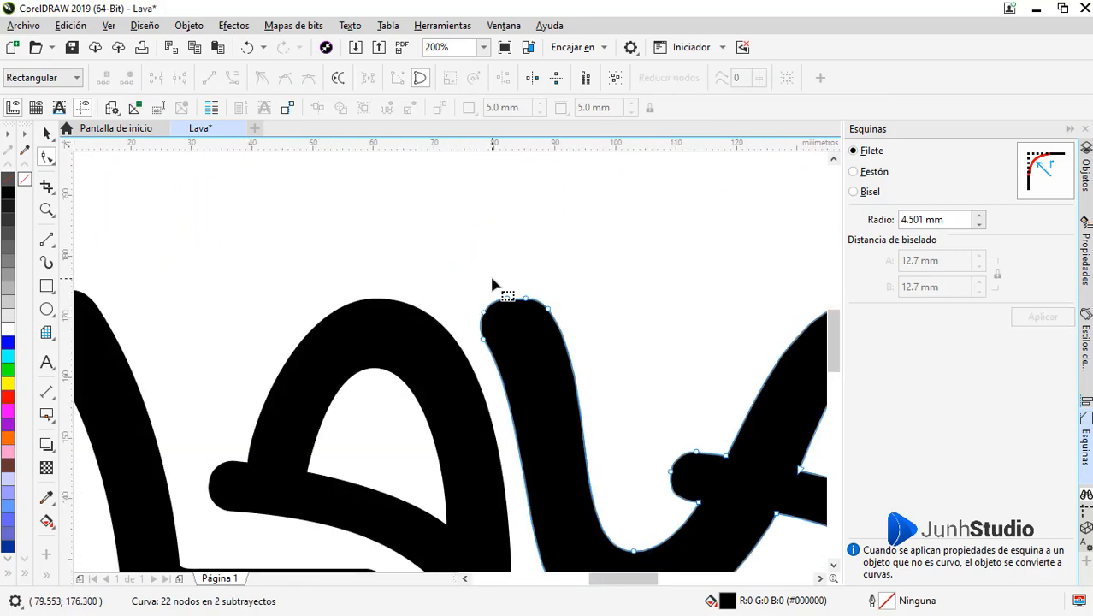
Delete the extra nodes at the top of the V's left arm and reshape the tip into a smooth round end.
drag(555, 280, 617, 343)
key(Delete)
click(415, 368)
key(Delete)
click(511, 312)
drag(511, 312, 503, 299)
drag(558, 285, 566, 283)
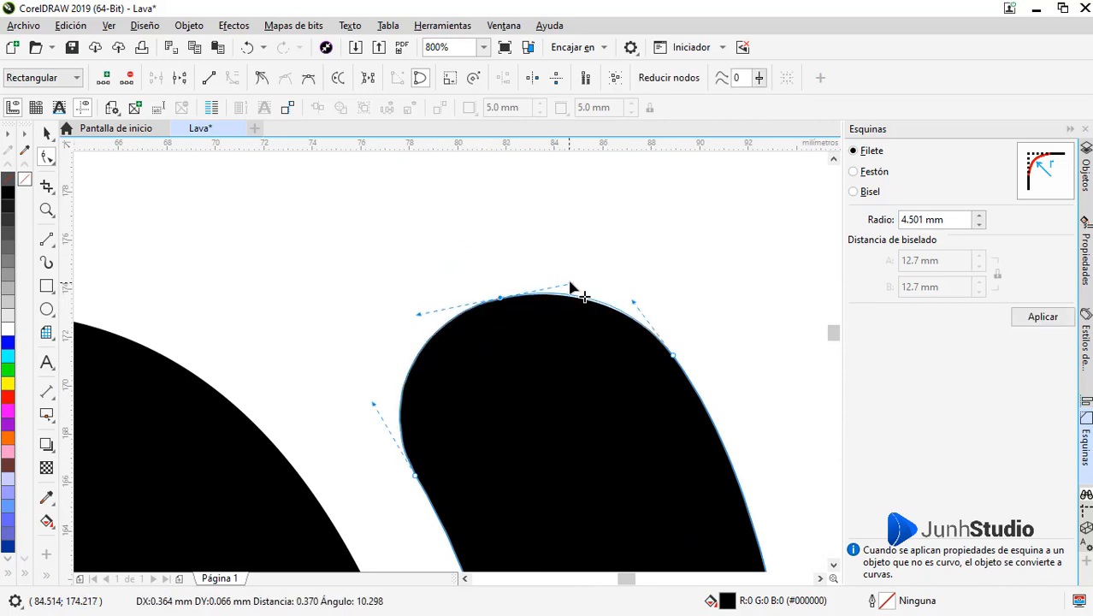
Delete the leftover original last A beside the joined letters.
scroll(434, 304, down, 4)
scroll(490, 350, up, 1)
key(space)
click(723, 351)
key(Delete)
Draw a circle about 99 mm in diameter to the right of the lettering.
scroll(696, 316, down, 1)
scroll(543, 348, up, 1)
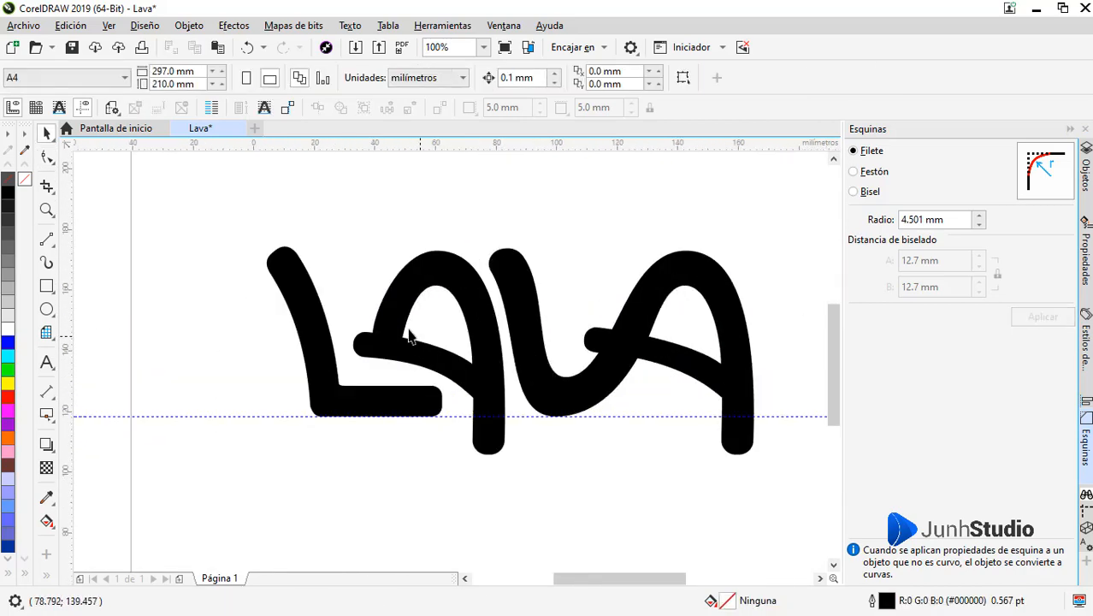
scroll(342, 321, down, 1)
scroll(563, 309, up, 1)
scroll(562, 308, down, 1)
scroll(646, 291, up, 1)
click(46, 310)
scroll(246, 359, down, 1)
drag(401, 283, 552, 434)
key(space)
scroll(538, 322, up, 1)
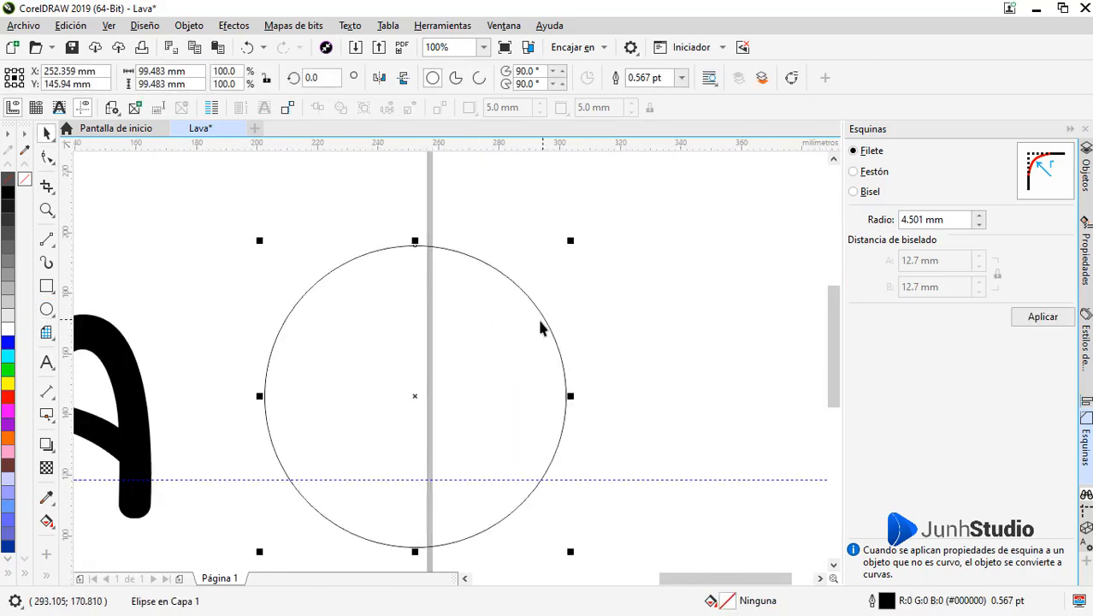
right_click(588, 297)
drag(544, 319, 583, 296)
drag(296, 531, 238, 535)
key(Delete)
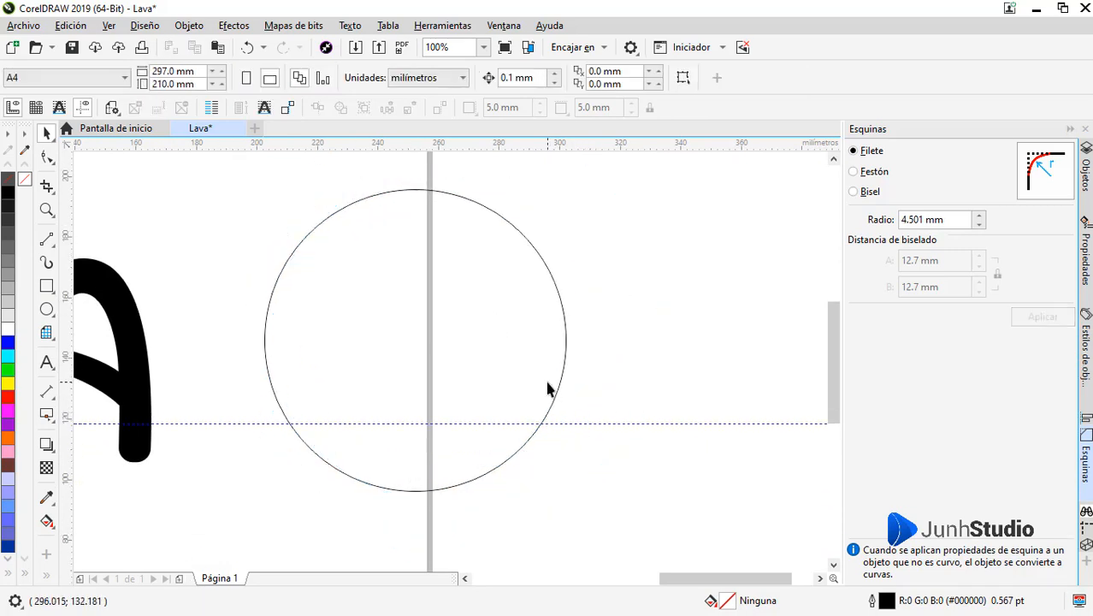
Shift the circle slightly and add a concentric enlarged copy about 120 mm in diameter.
drag(557, 395, 551, 412)
mouse_move(562, 510)
mouse_down()
mouse_move(607, 550)
mouse_move(597, 545)
mouse_up()
right_click(597, 545)
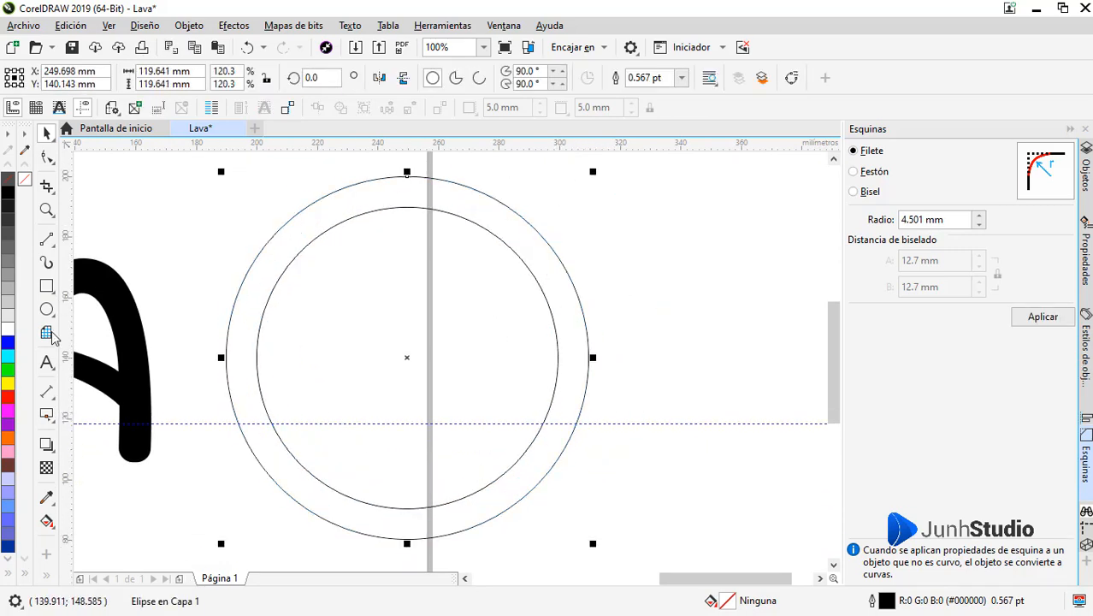
Draw a small circle about 10 mm in diameter fitted between the two rings at their upper right.
click(46, 310)
scroll(547, 244, up, 2)
mouse_move(459, 234)
mouse_down()
mouse_move(518, 278)
mouse_move(588, 363)
mouse_up()
scroll(570, 252, up, 1)
drag(606, 213, 596, 222)
key(space)
scroll(435, 269, down, 3)
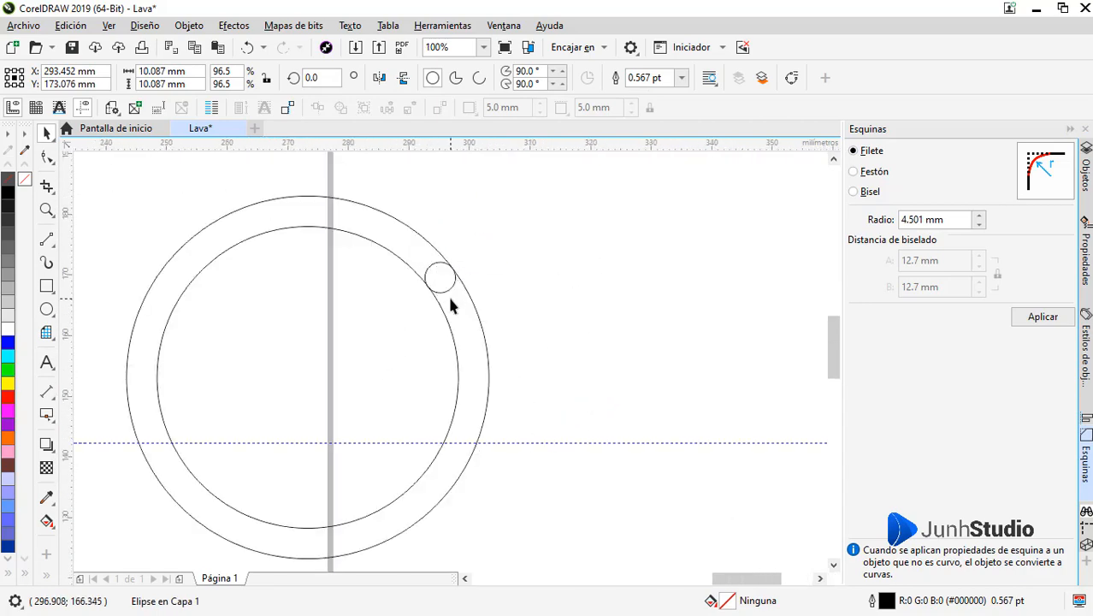
Copy the small circle further down between the rings and adjust the upper one to touch both ring outlines.
scroll(447, 295, up, 1)
right_click(517, 416)
drag(444, 232, 518, 454)
scroll(561, 488, up, 2)
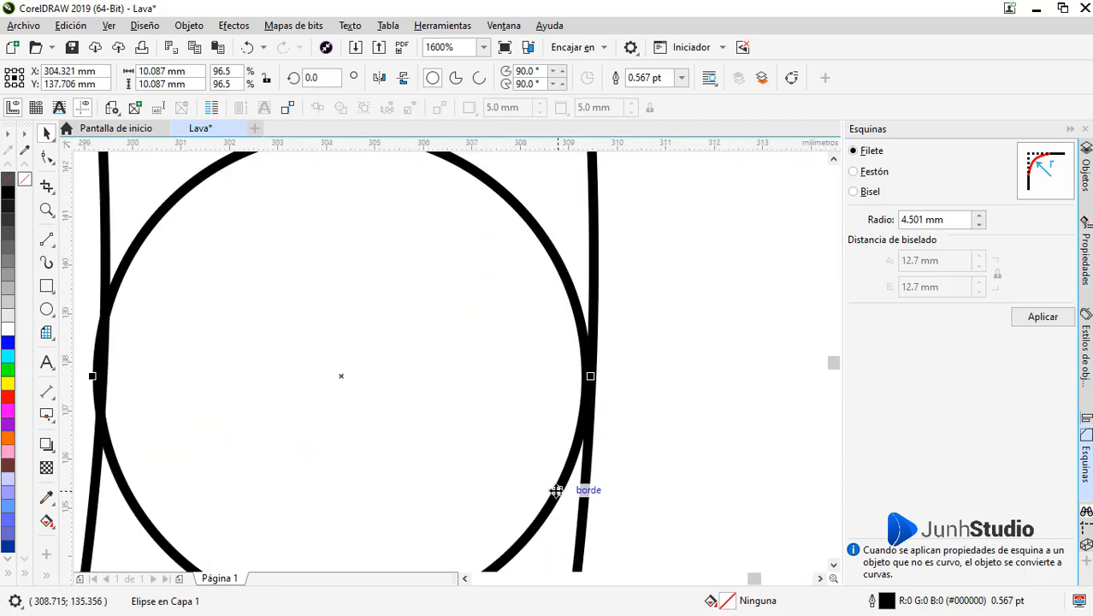
scroll(561, 501, down, 2)
click(50, 576)
click(460, 224)
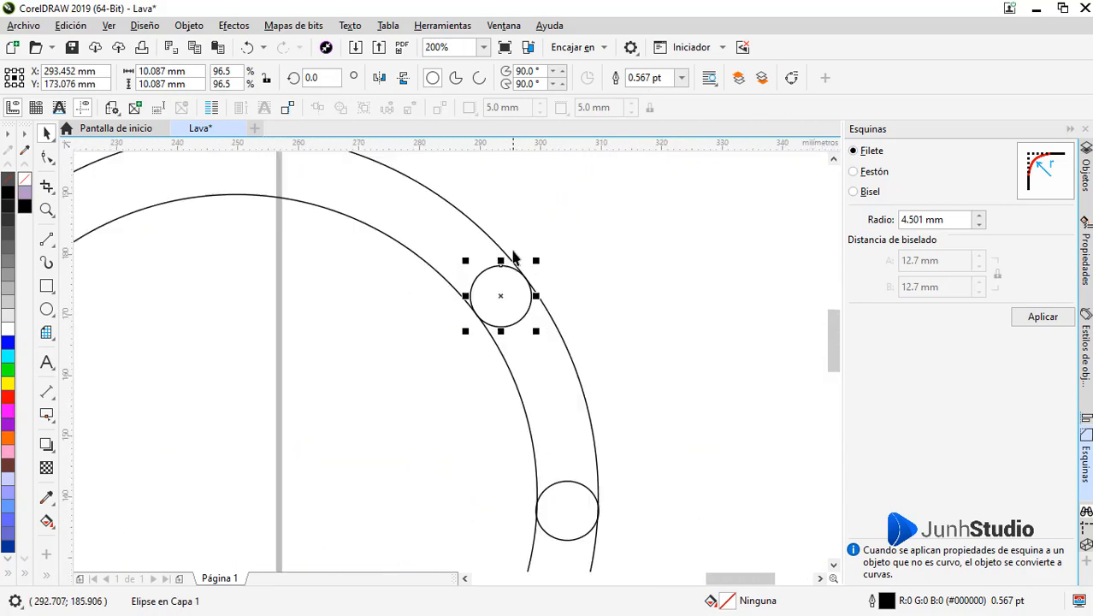
scroll(526, 266, up, 3)
drag(563, 247, 567, 241)
Smart-fill the ring section between the small circles and both small circles with lilac.
scroll(486, 292, down, 2)
click(47, 576)
click(73, 541)
scroll(479, 436, down, 2)
click(467, 376)
click(475, 478)
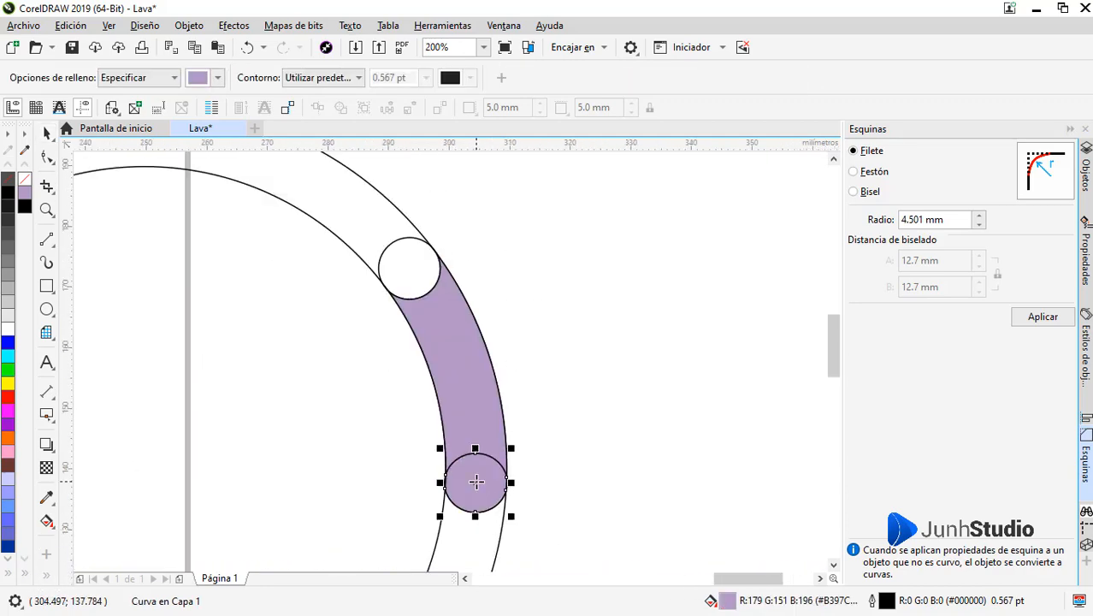
click(410, 269)
Delete the two large construction circles around the filled ring section.
key(space)
scroll(567, 308, down, 1)
click(458, 280)
key(Delete)
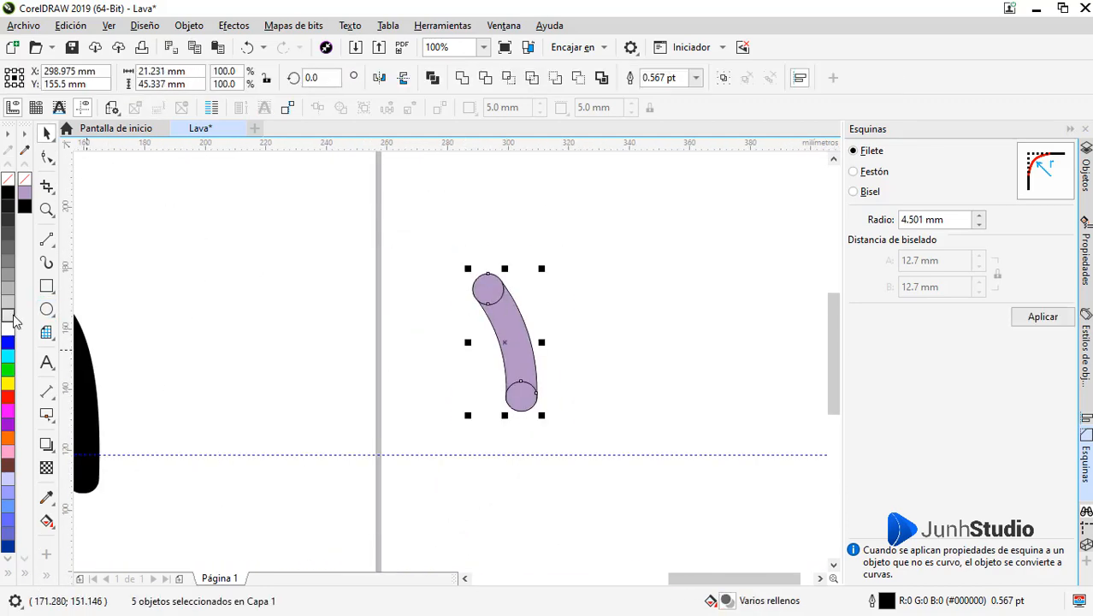
Weld the lilac ring section and its two round ends into one stroke without outline and move it right.
scroll(499, 294, up, 1)
click(519, 368)
click(462, 78)
shift+click(545, 503)
click(462, 78)
drag(564, 416, 728, 415)
Scale the lilac stroke to about 12 × 26 mm and place one beside the last A and one left of the L.
scroll(728, 416, down, 2)
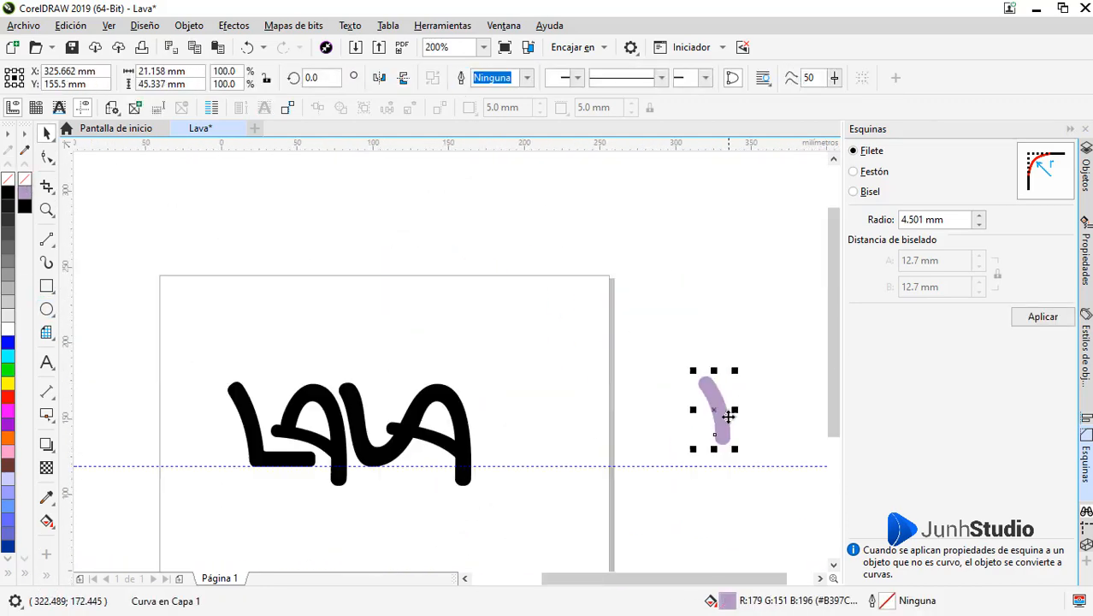
drag(623, 265, 695, 504)
drag(722, 431, 650, 403)
scroll(483, 439, up, 1)
scroll(512, 464, up, 1)
scroll(528, 390, down, 1)
scroll(341, 398, down, 1)
scroll(270, 465, up, 1)
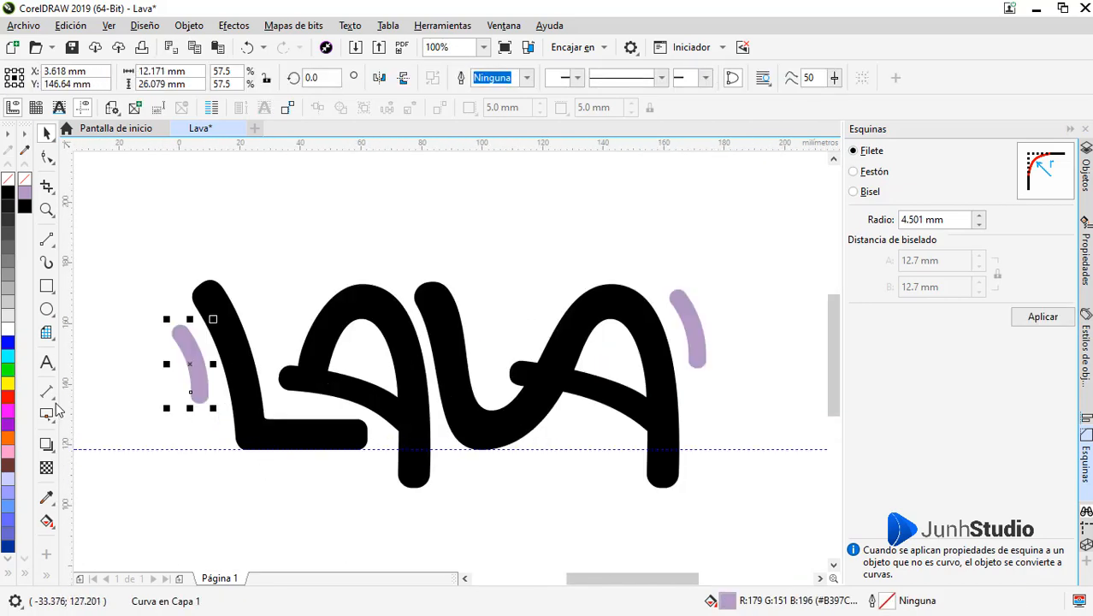
Draw a vertical rectangle about 11 × 42 mm right of the lettering and round its corners to 4.748 mm.
scroll(184, 390, down, 2)
scroll(148, 377, up, 2)
click(47, 285)
scroll(82, 339, down, 1)
mouse_move(516, 299)
mouse_down()
mouse_move(541, 387)
mouse_move(534, 362)
mouse_move(548, 352)
mouse_move(650, 333)
mouse_up()
scroll(522, 305, up, 1)
scroll(543, 366, up, 2)
scroll(561, 351, down, 2)
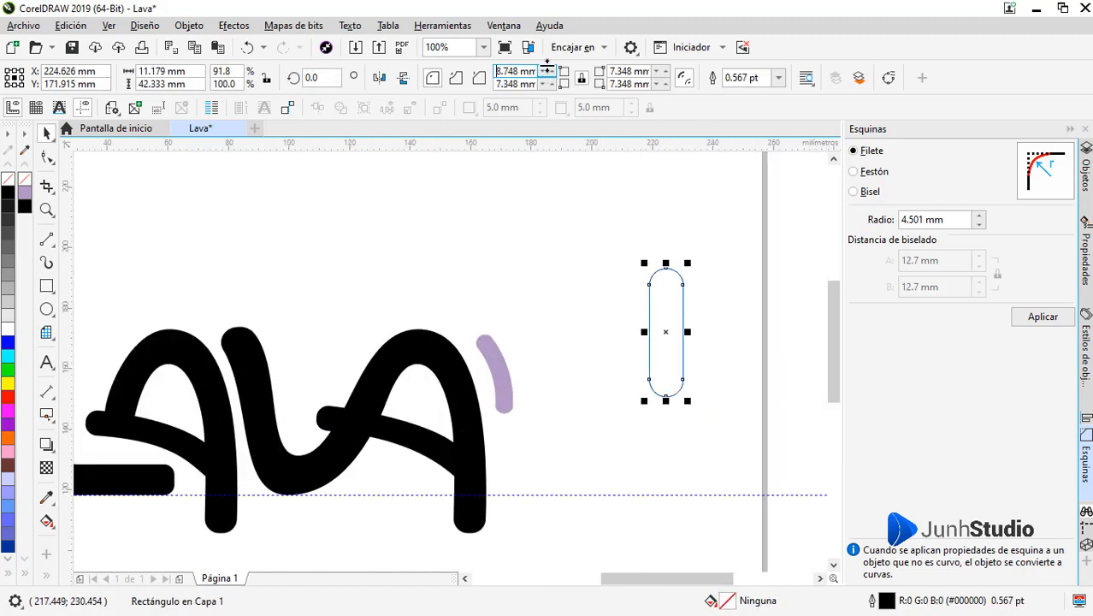
drag(547, 67, 547, 101)
click(555, 314)
drag(671, 366, 775, 388)
click(754, 342)
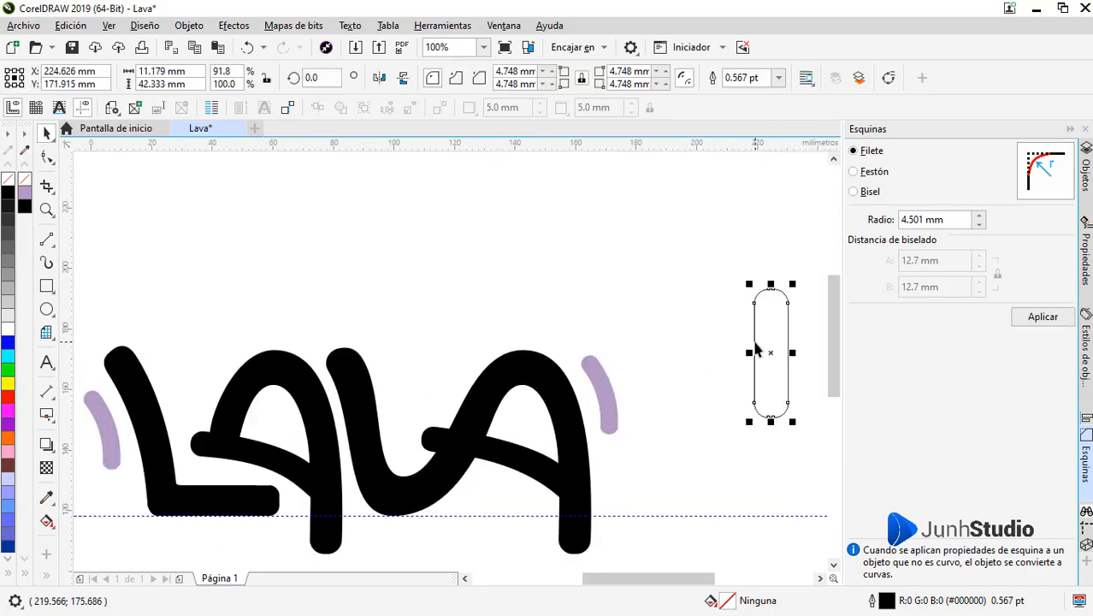
Fill the rounded rectangle black without an outline and place a copy of it over the L's base.
click(9, 194)
right_click(8, 180)
drag(773, 316, 229, 485)
drag(190, 566, 359, 467)
scroll(397, 462, up, 1)
Shorten the copied bar to about 28.6 mm and move it to the end of the L's base as a drip.
drag(378, 243, 378, 381)
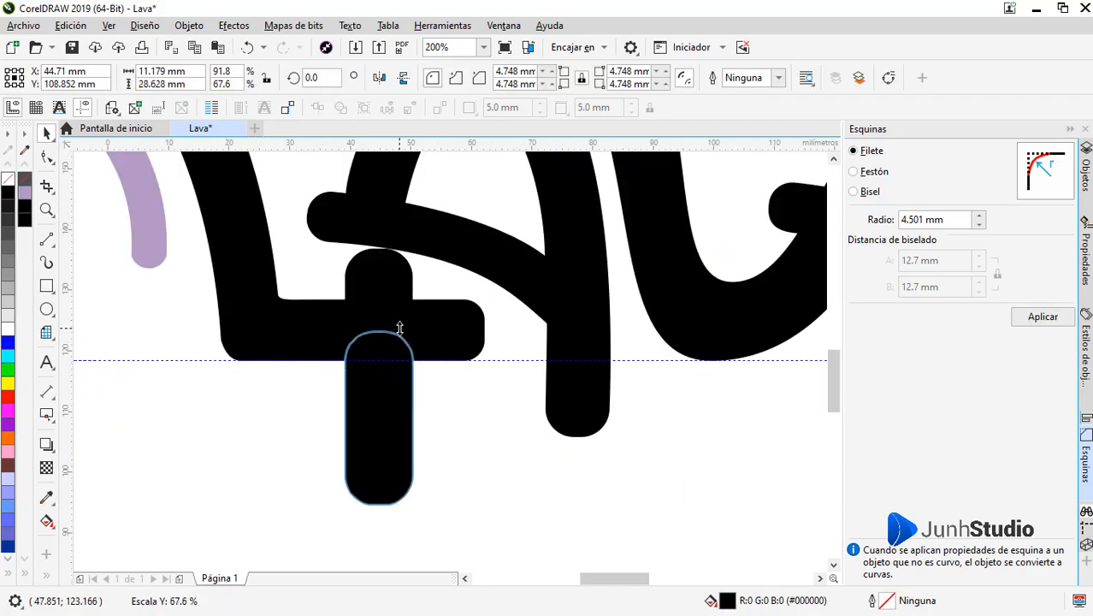
drag(400, 329, 399, 329)
drag(377, 401, 448, 373)
scroll(476, 332, up, 2)
drag(504, 351, 510, 352)
scroll(517, 335, down, 2)
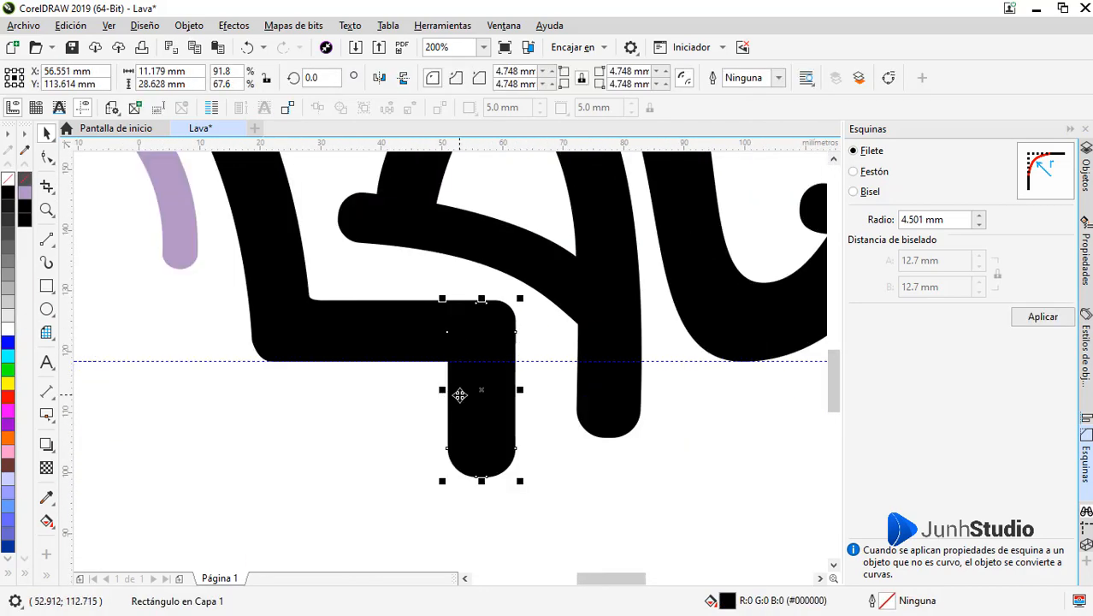
Narrow the L's drip to about 9.7 mm and align it flush with the end of the base.
scroll(444, 391, up, 2)
drag(456, 390, 491, 390)
scroll(552, 334, down, 2)
drag(571, 344, 590, 409)
Copy the drip to the left along the L's base and shorten the copy to about 19 mm.
drag(587, 409, 471, 408)
right_click(471, 409)
key(F10)
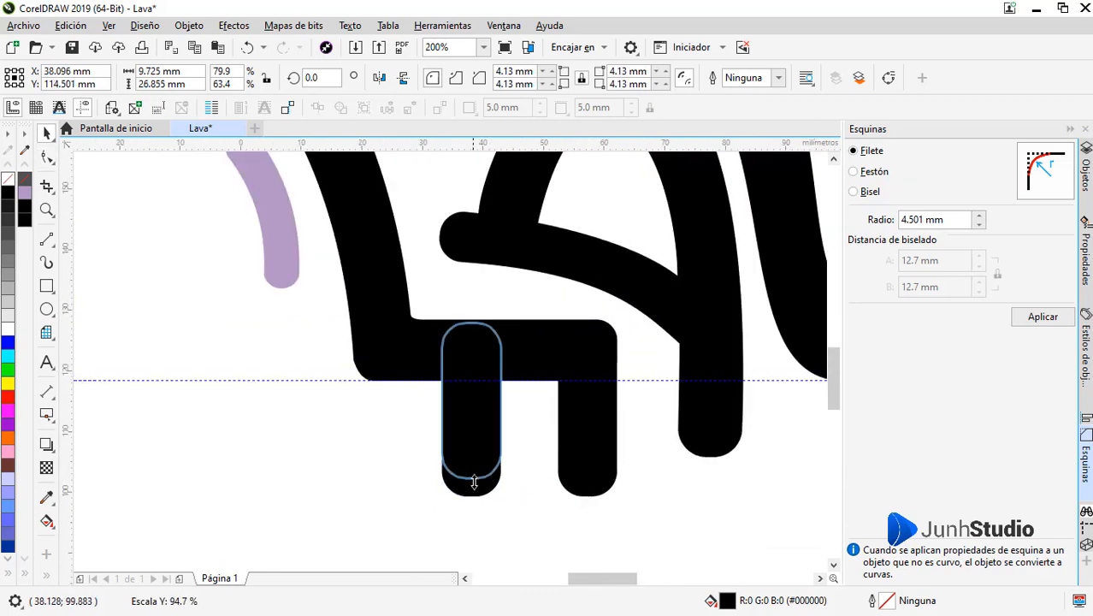
drag(474, 481, 476, 440)
scroll(354, 411, down, 1)
scroll(396, 415, up, 2)
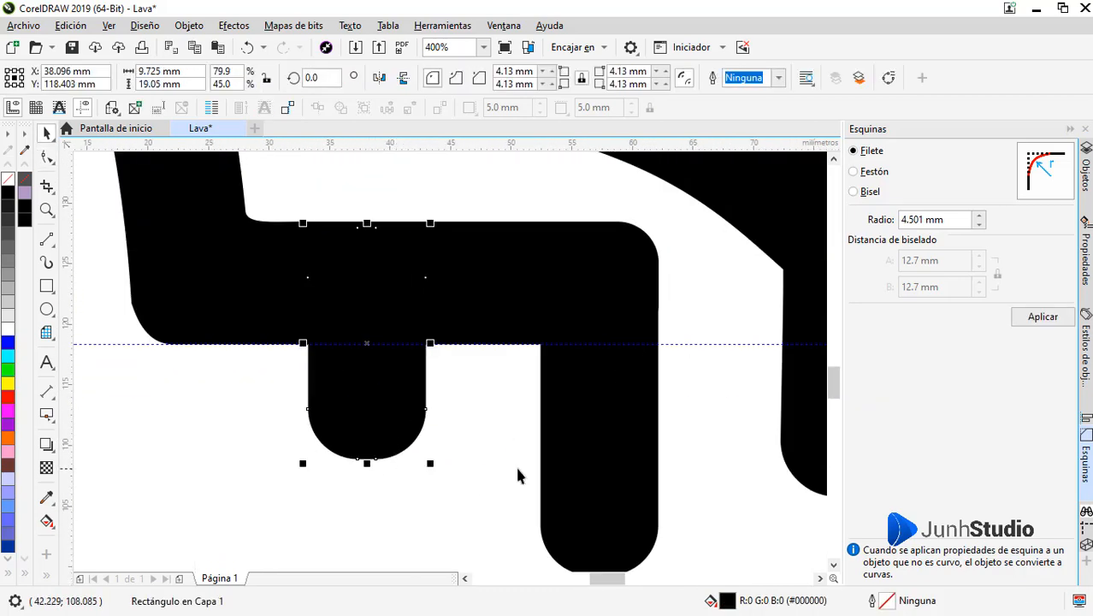
Lengthen the drip at the end of the L's base to about 31 mm.
click(572, 408)
scroll(571, 408, down, 1)
drag(586, 495, 586, 512)
Copy the drip under the V and the last A's crossbar, and put a 4.5 × 14.5 mm copy inside that A's arch.
scroll(442, 406, down, 1)
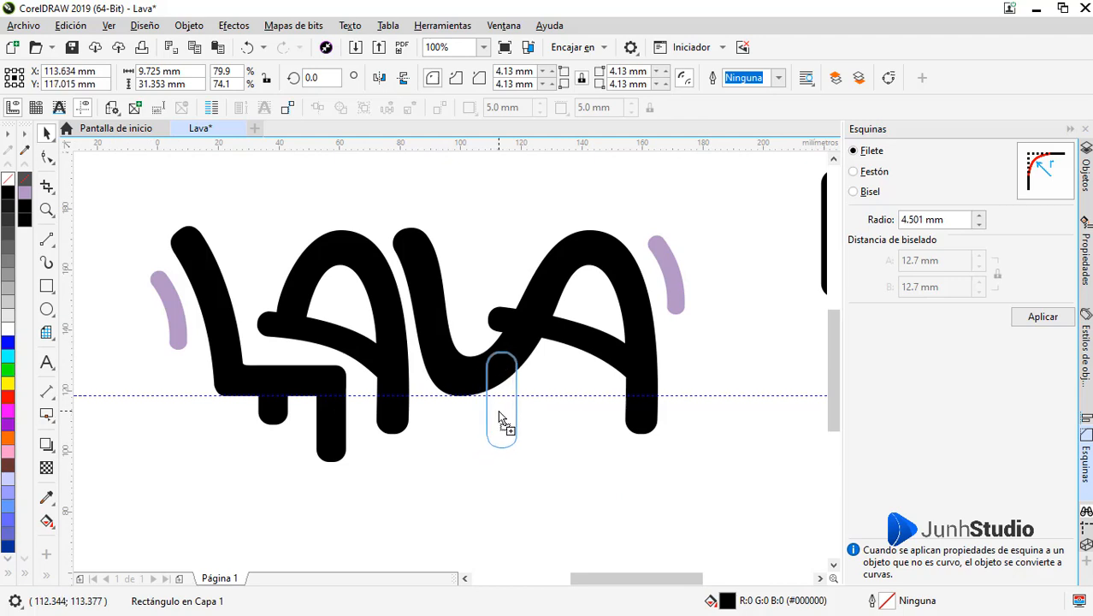
mouse_move(498, 411)
mouse_down()
mouse_move(577, 414)
mouse_move(730, 290)
mouse_move(731, 264)
mouse_up()
drag(724, 248, 581, 290)
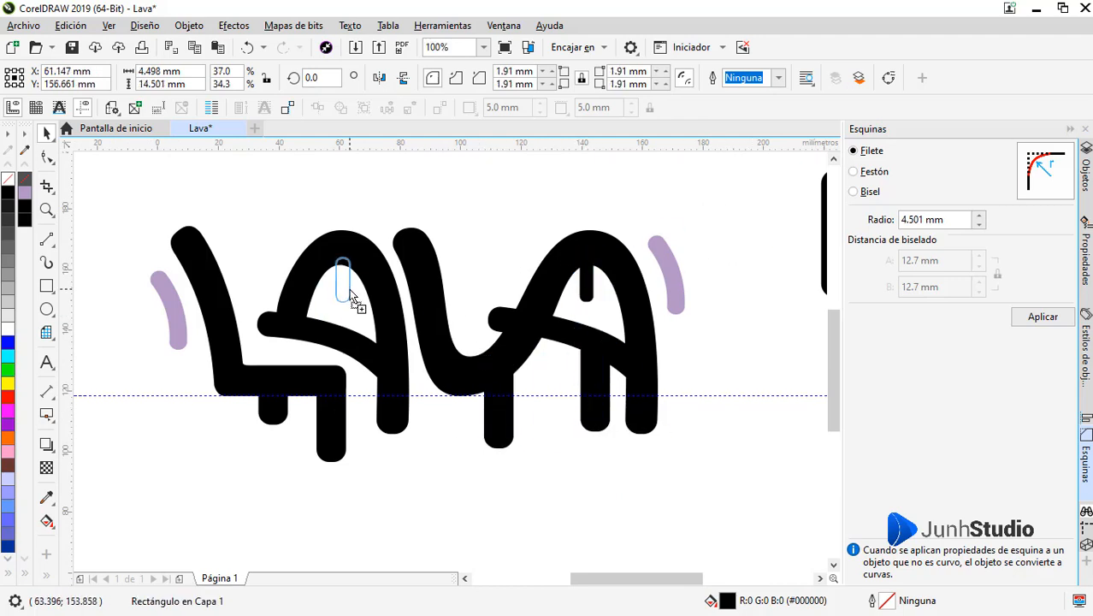
Place two copies of the small drip inside the first A's arch and stretch the second to about 17 mm.
drag(362, 298, 354, 295)
scroll(356, 296, up, 2)
scroll(411, 349, down, 2)
drag(376, 336, 403, 283)
scroll(408, 312, up, 2)
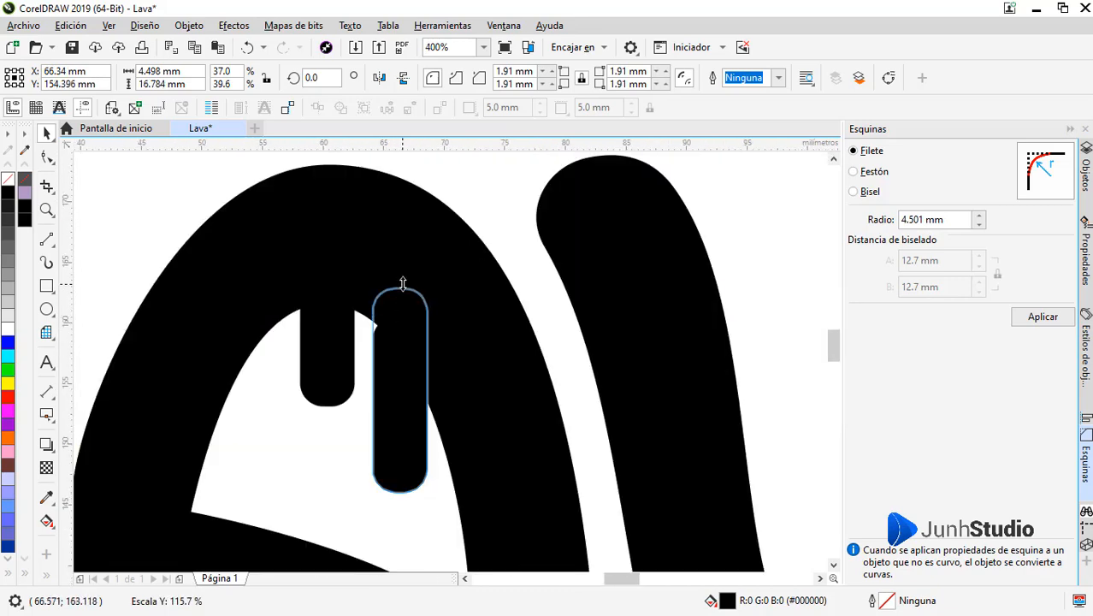
Fill the two lilac accent strokes on either side of the lettering with black.
scroll(399, 279, down, 2)
click(287, 312)
click(214, 335)
click(8, 192)
click(710, 289)
click(8, 193)
scroll(317, 378, down, 1)
click(304, 523)
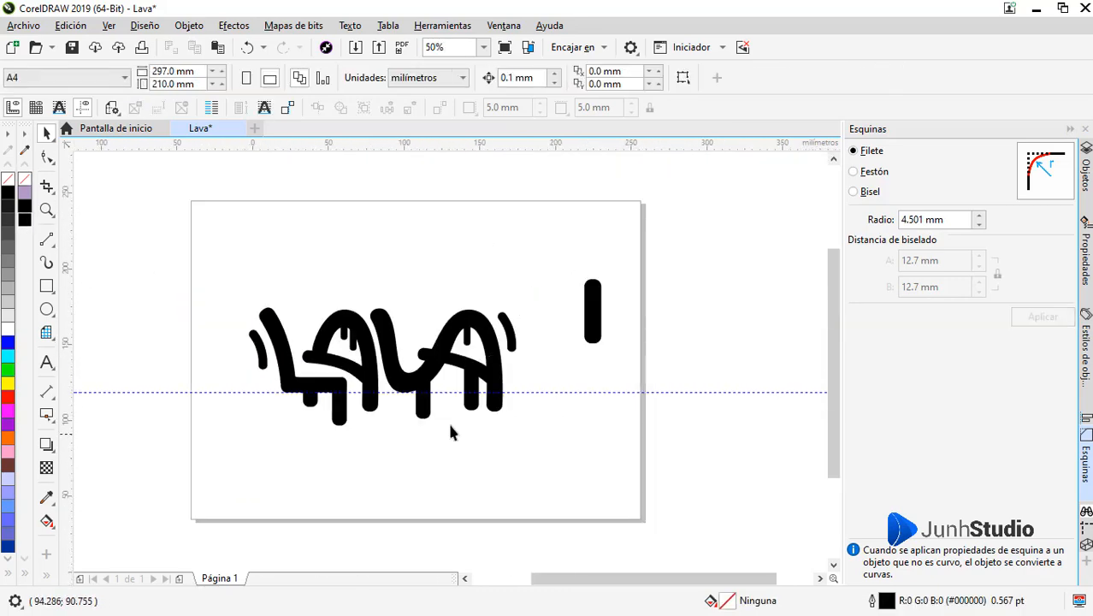
Delete the leftover rounded bar to the right of the lettering.
click(593, 329)
key(Delete)
click(586, 393)
key(Delete)
Select the whole logo, move it toward the page centre and enlarge it to about 211 mm wide.
drag(571, 281, 205, 427)
drag(424, 374, 454, 375)
drag(550, 304, 577, 293)
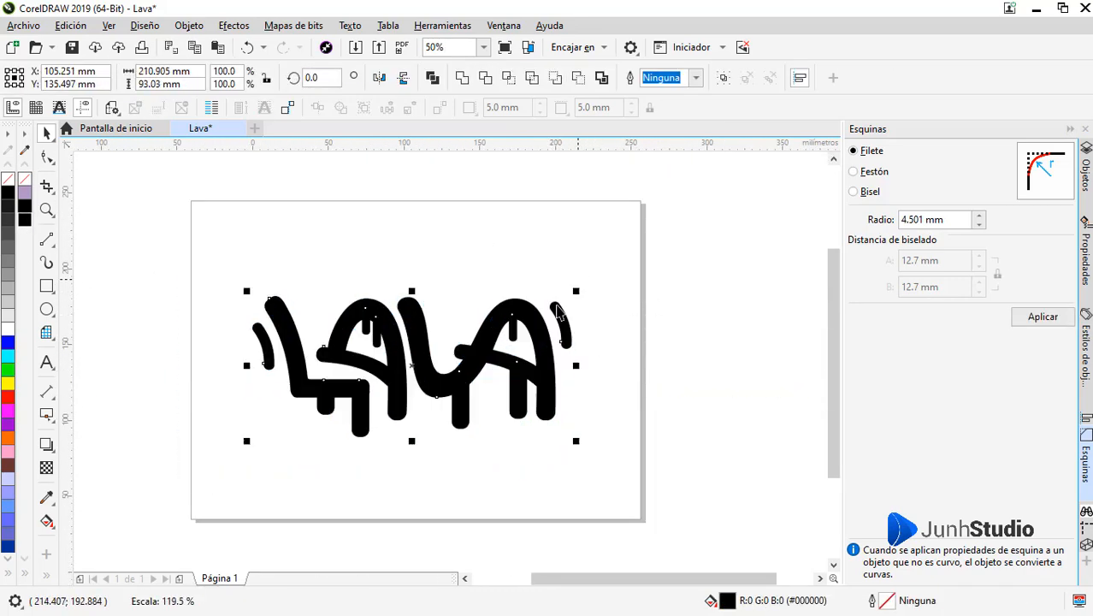
Move the whole logo straight up the page to about Y 154 mm.
drag(488, 357, 488, 329)
click(486, 441)
key(z)
drag(220, 237, 588, 413)
key(space)
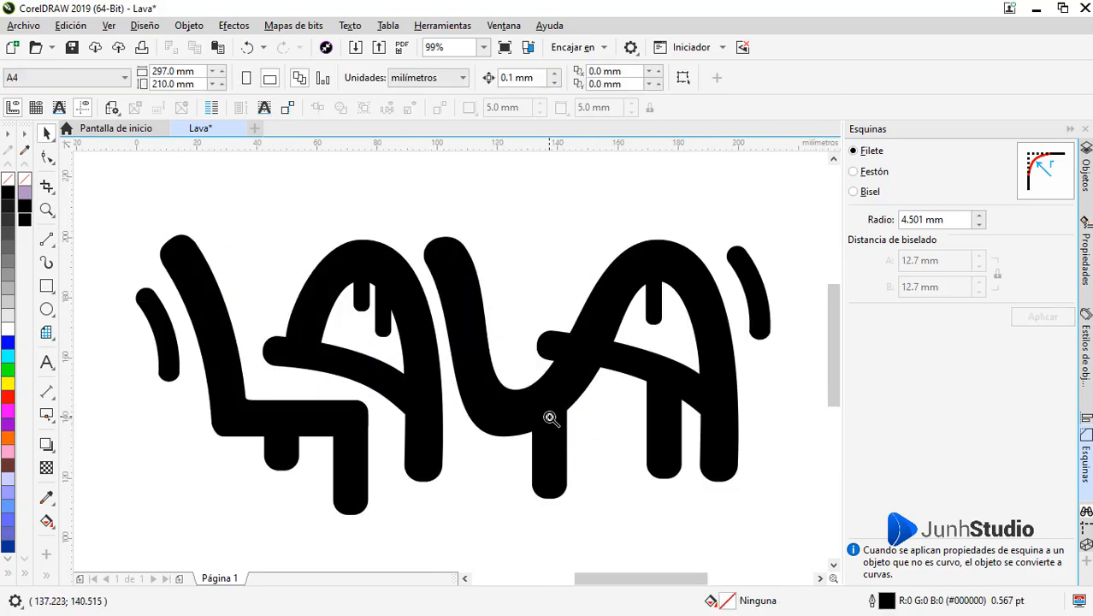
Weld the L and its two drips into a single curve.
click(292, 435)
shift+click(224, 368)
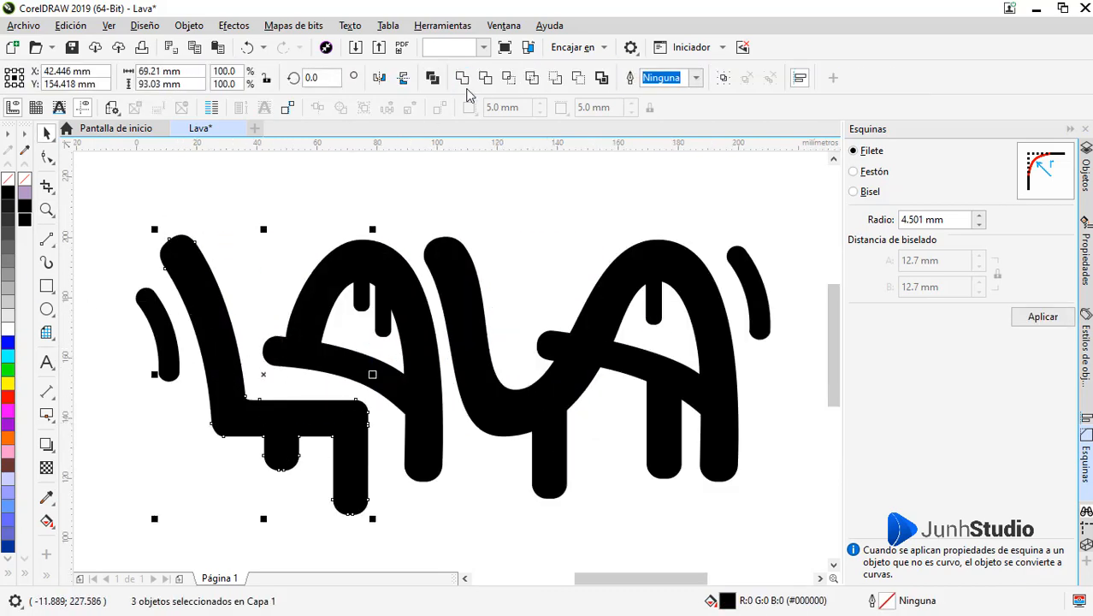
click(462, 78)
Delete the surplus nodes near the drips on the welded L's outline.
key(F10)
scroll(368, 427, up, 2)
drag(398, 449, 340, 398)
key(Delete)
scroll(400, 434, down, 1)
scroll(349, 396, down, 1)
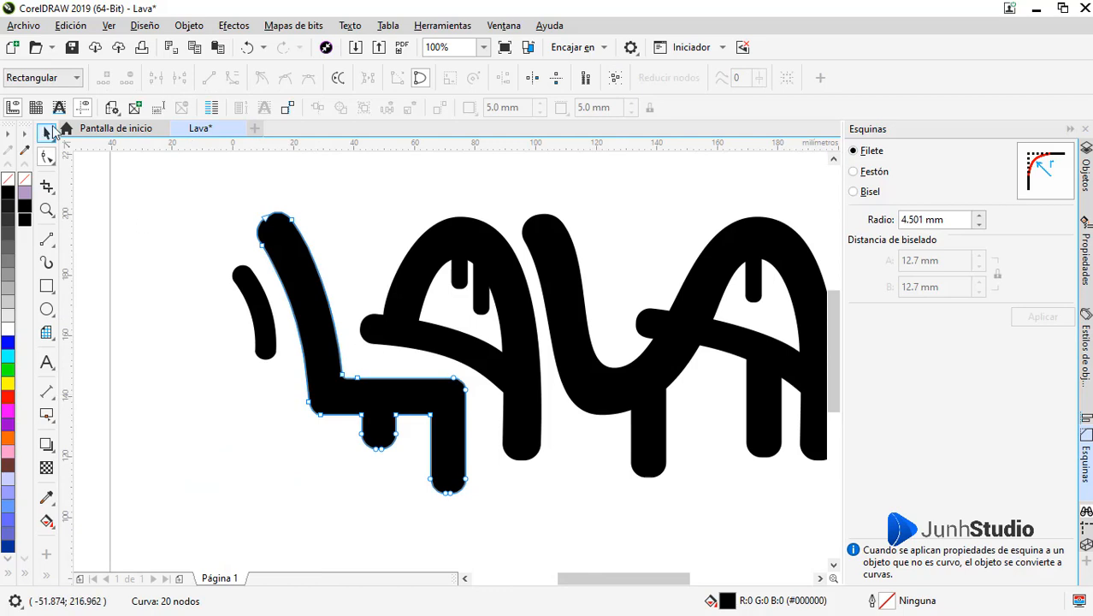
click(49, 130)
Duplicate the whole logo straight below the original and weld the lettering into a single curve.
scroll(278, 271, down, 1)
drag(205, 187, 614, 406)
drag(424, 306, 422, 467)
right_click(423, 467)
click(466, 84)
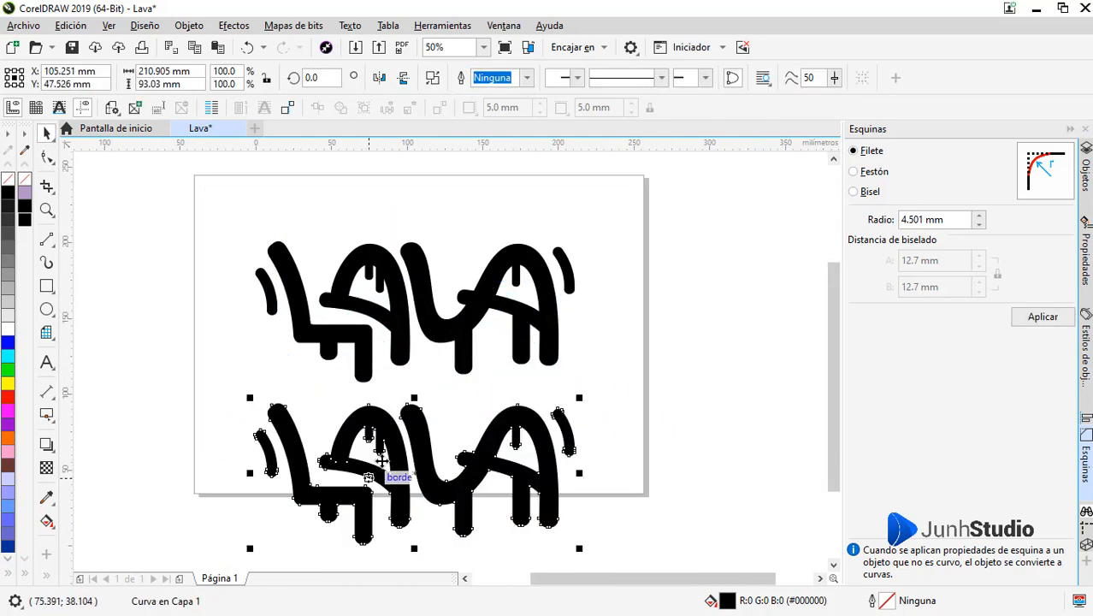
click(459, 398)
drag(661, 393, 660, 393)
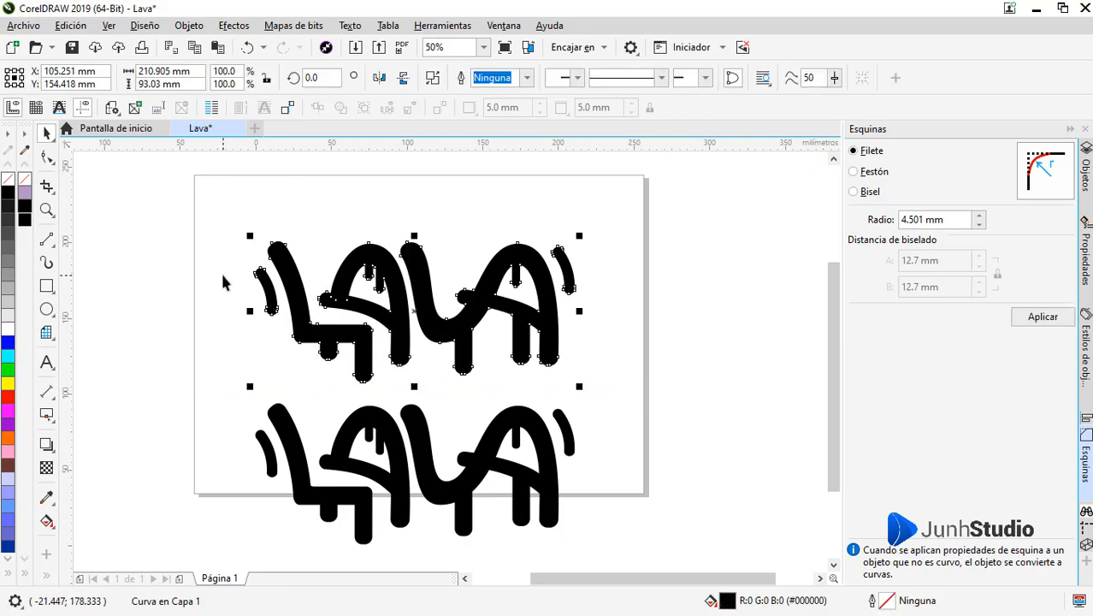
Undo the whole-logo weld and the duplicate placed below it.
key(ctrl+z)
click(252, 329)
click(294, 468)
click(259, 395)
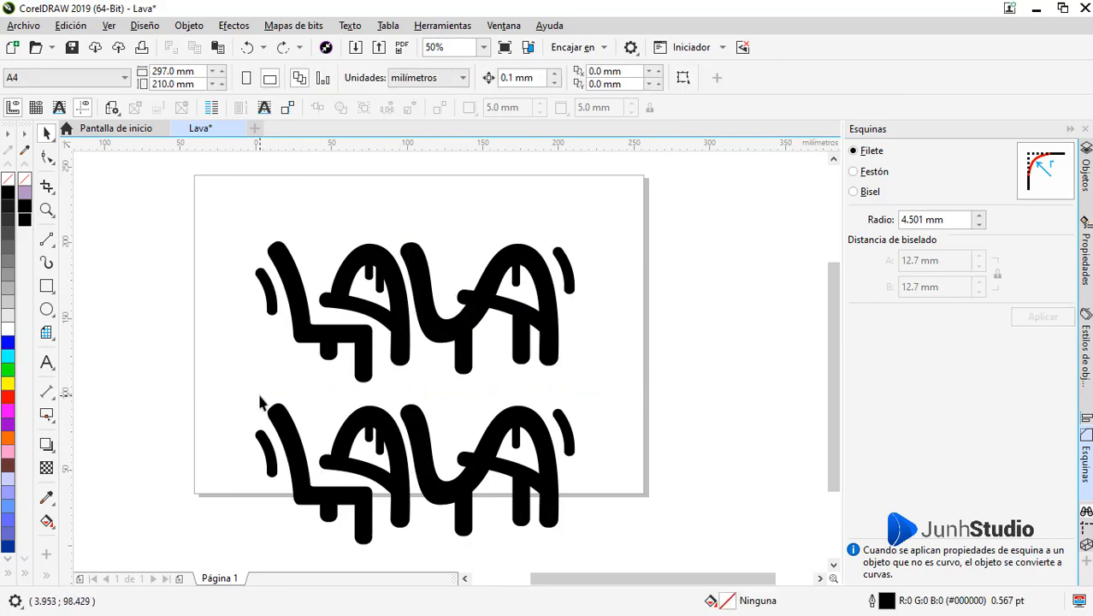
key(ctrl+z)
key(ctrl+z)
Weld the first A's arch, crossbar and two small inner drips into a single curve.
scroll(381, 256, up, 2)
click(381, 257)
shift+click(373, 348)
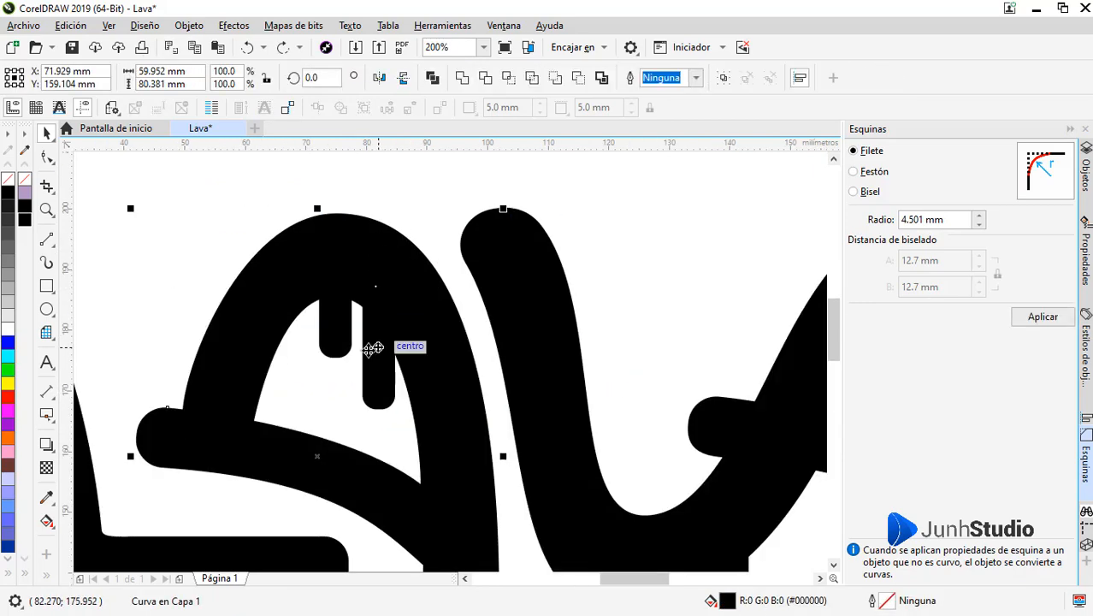
scroll(363, 326, down, 1)
click(462, 78)
click(538, 448)
Weld the V, the second A and their drips into a single curve, excluding the accent stroke.
scroll(539, 446, down, 1)
drag(675, 298, 475, 511)
shift+click(644, 372)
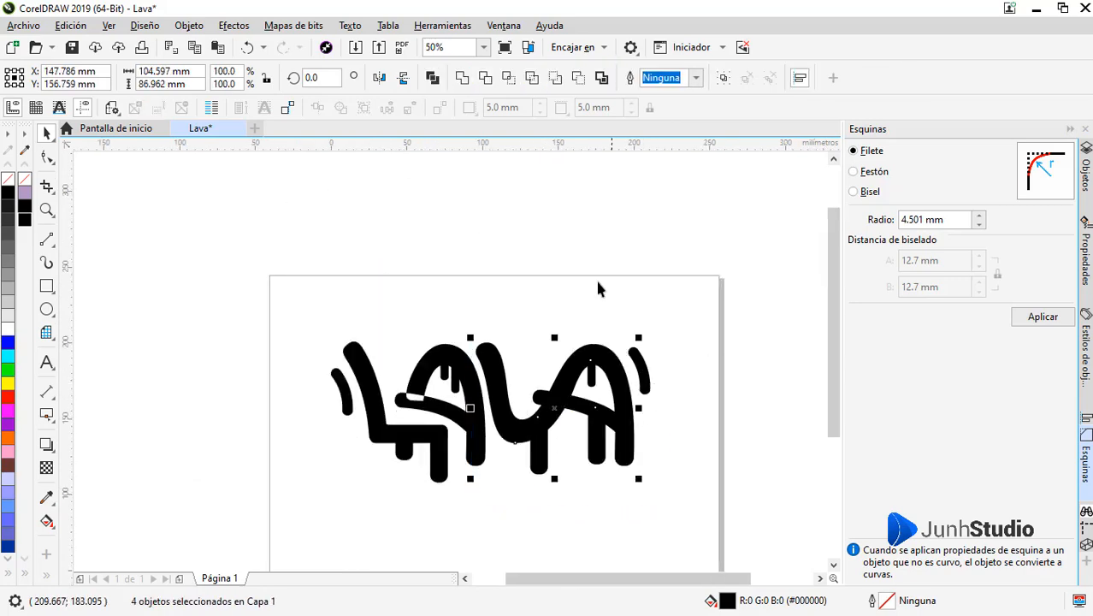
click(465, 79)
drag(587, 374, 652, 238)
key(ctrl+z)
click(549, 452)
Move and delete nodes around the white gap where the first A's arch crosses its crossbar.
click(409, 413)
scroll(402, 379, up, 3)
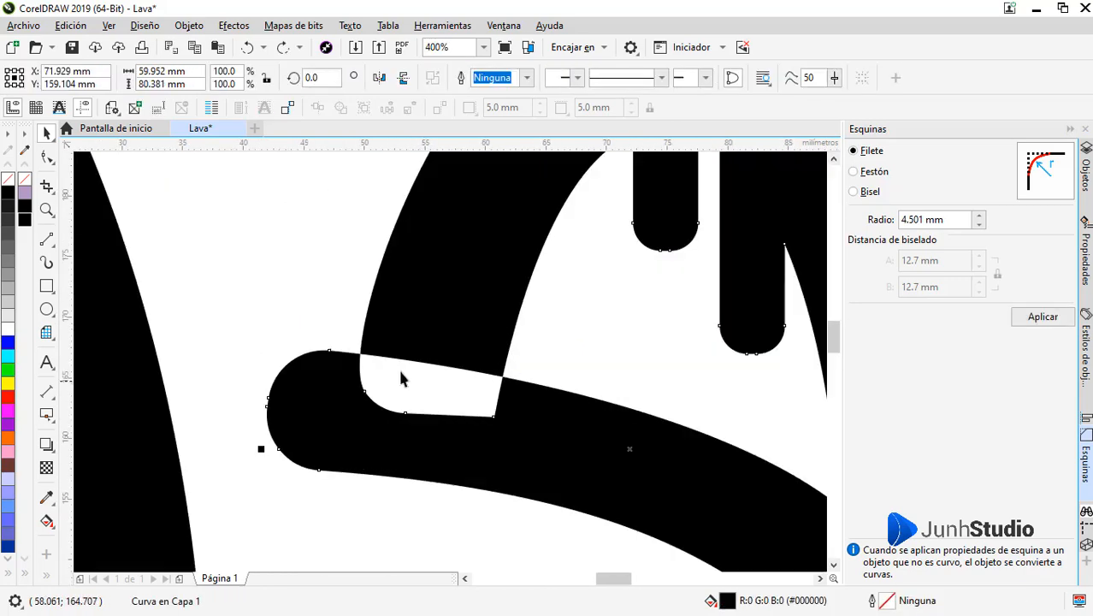
scroll(476, 401, up, 1)
key(F10)
drag(336, 425, 350, 321)
drag(512, 431, 529, 352)
scroll(529, 354, down, 2)
scroll(467, 337, up, 2)
click(440, 438)
key(Delete)
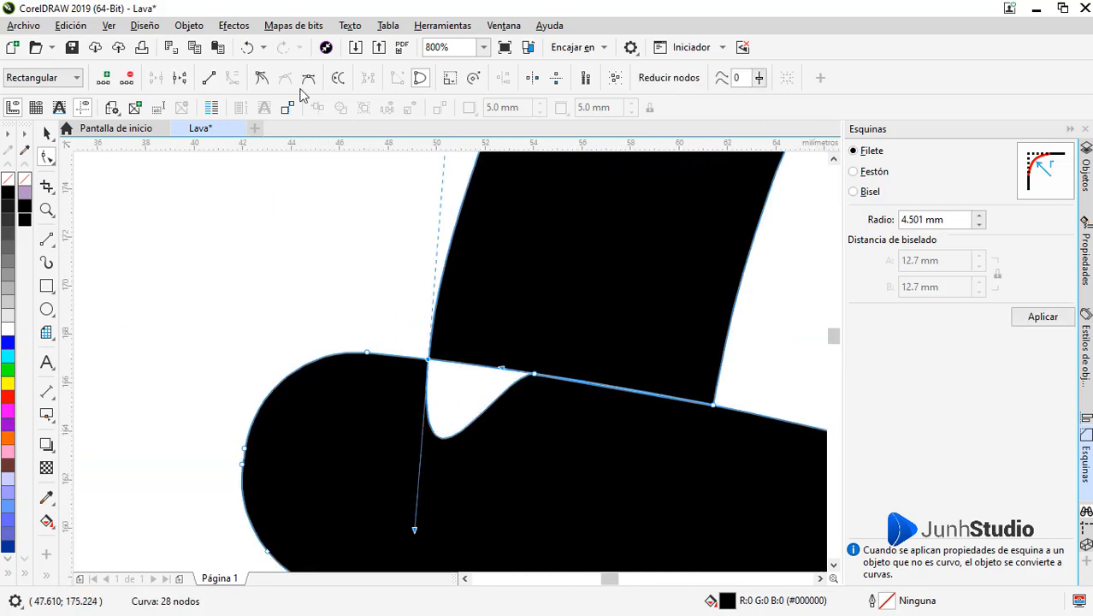
Delete the remaining node that bulges the white gap downward at the first A's crossbar.
key(space)
key(space)
scroll(448, 386, down, 1)
scroll(550, 382, up, 1)
click(433, 377)
scroll(566, 396, up, 1)
key(Delete)
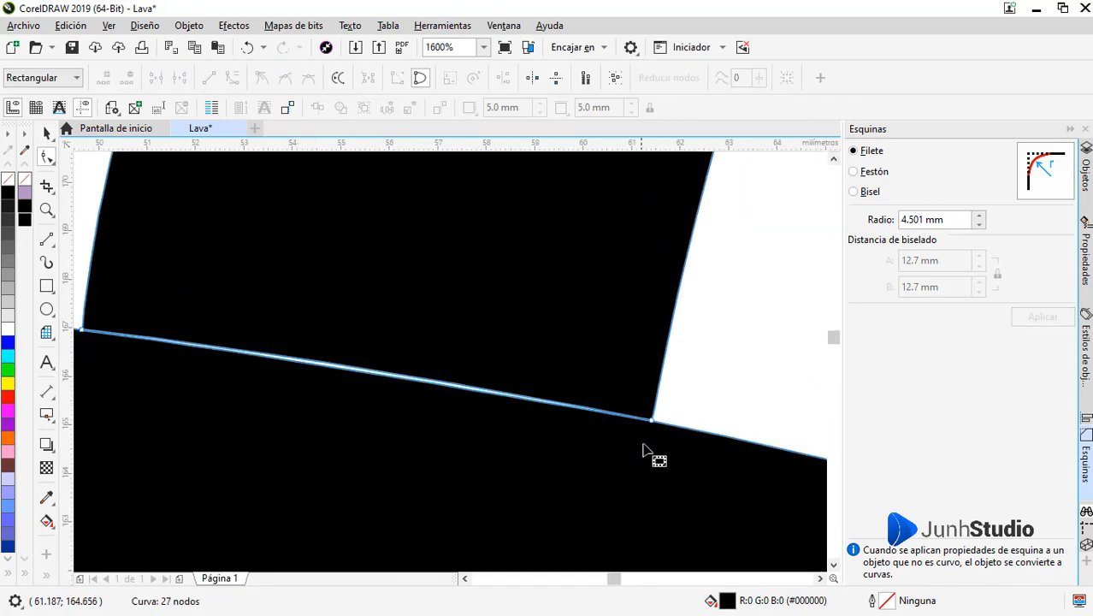
Adjust the end node and curve of the thin white sliver between the first A's arch and crossbar.
click(652, 421)
click(268, 87)
drag(459, 388, 439, 382)
scroll(364, 378, up, 2)
mouse_move(710, 394)
mouse_down()
mouse_move(707, 377)
mouse_move(708, 388)
mouse_up()
scroll(701, 389, down, 1)
scroll(436, 355, up, 1)
scroll(317, 375, up, 2)
drag(363, 357, 369, 332)
Move the sliver's left end node up onto the corner where the arch meets the crossbar.
scroll(371, 367, down, 5)
scroll(275, 354, up, 7)
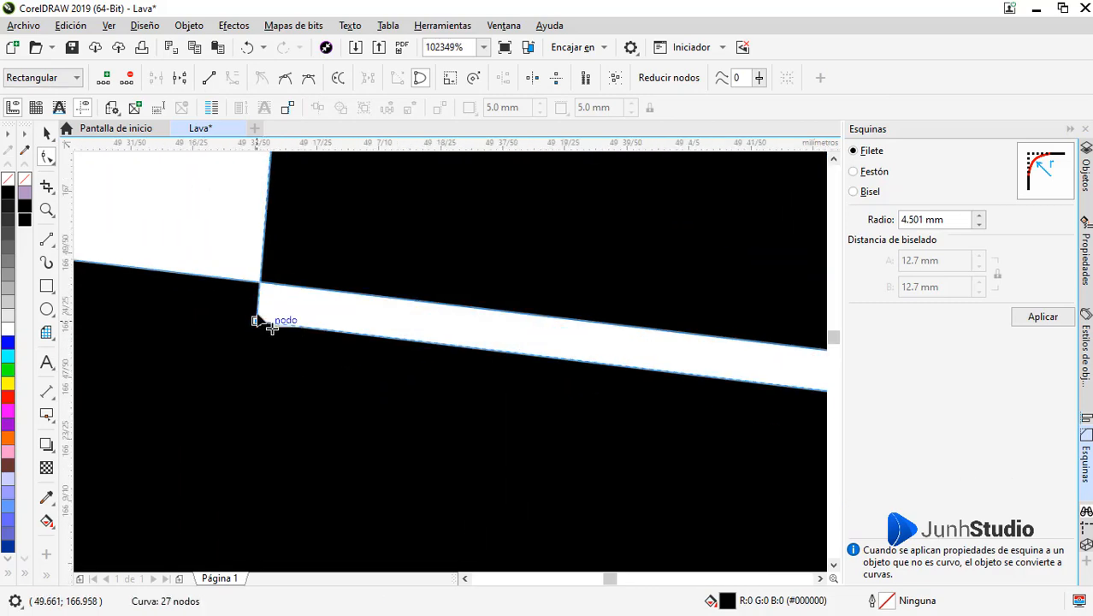
drag(258, 318, 260, 281)
scroll(264, 339, down, 4)
scroll(282, 349, up, 1)
scroll(483, 424, down, 7)
key(space)
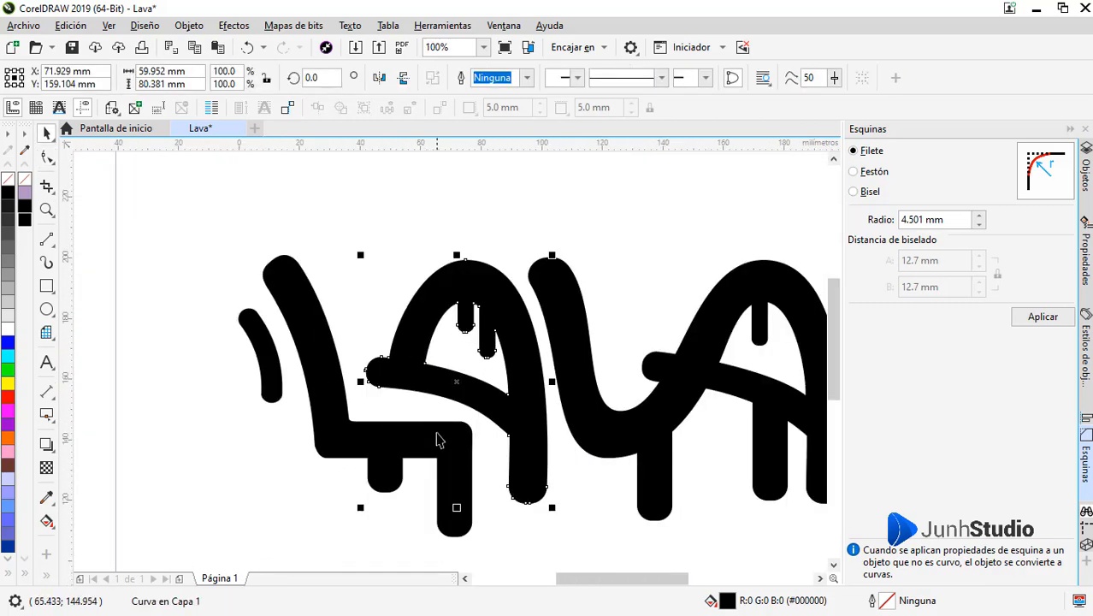
click(283, 442)
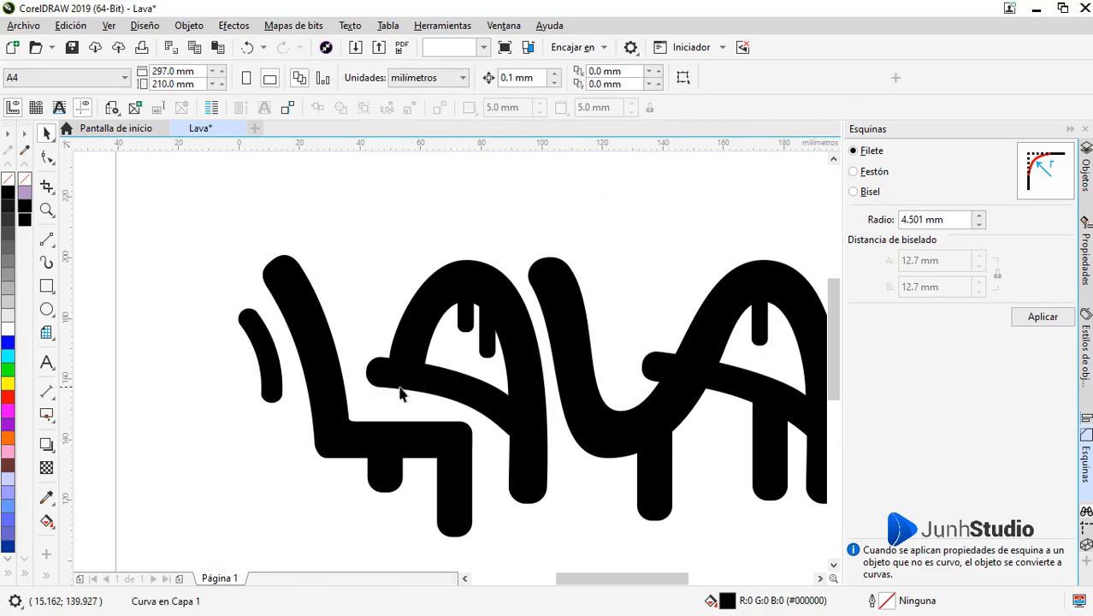
Add a node on the lower edge of the first A's arch and pull it upward to widen the gap.
scroll(408, 365, up, 3)
scroll(402, 355, down, 2)
scroll(400, 346, up, 3)
double_click(359, 397)
click(360, 396)
drag(360, 397, 372, 350)
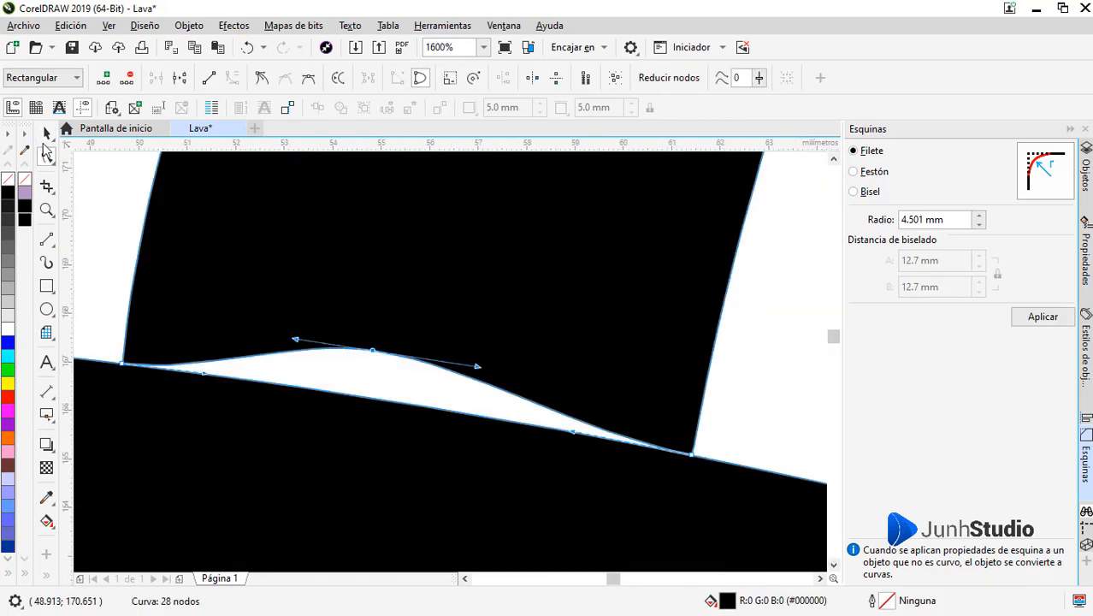
Draw a closed Pen patch about 12 by 4 mm over the gap, with light grey #CCCCCC fill and no outline.
click(51, 246)
click(128, 301)
click(154, 281)
click(123, 350)
click(119, 387)
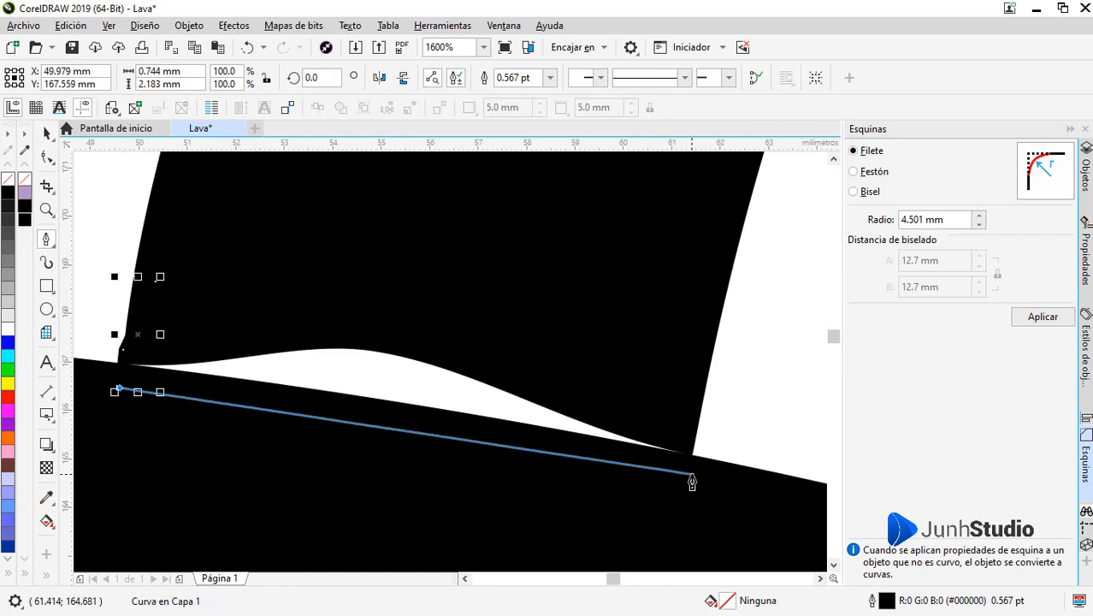
click(691, 474)
right_click(7, 179)
click(7, 302)
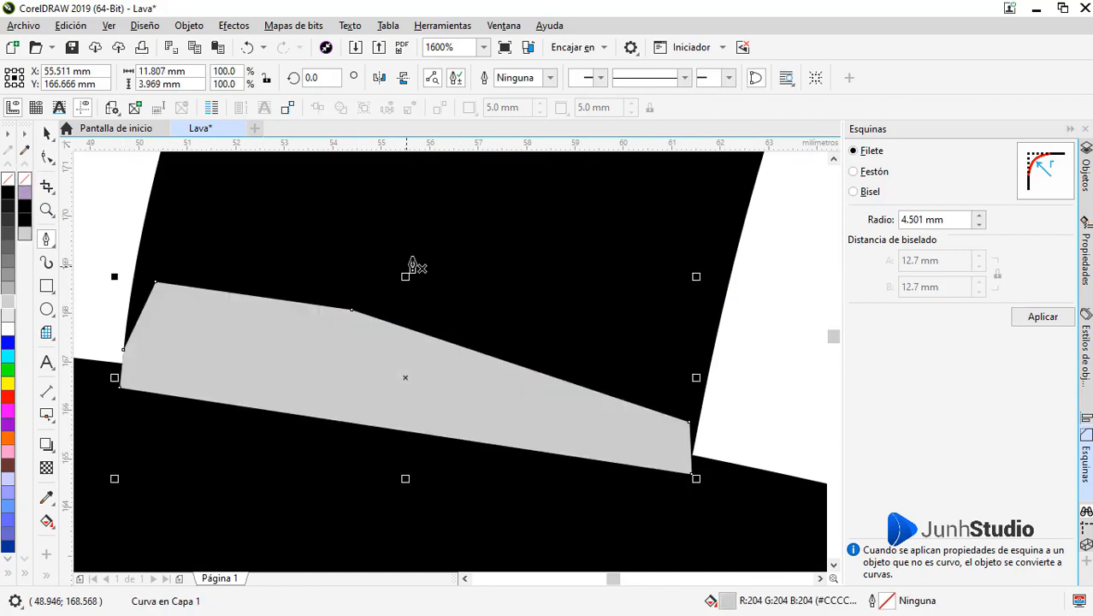
Weld the grey patch to the first A.
key(space)
click(409, 265)
shift+click(368, 357)
click(459, 79)
Delete the stray nodes left by the patch at both corners of the arch and crossbar joint.
key(F10)
drag(109, 338, 135, 351)
key(Delete)
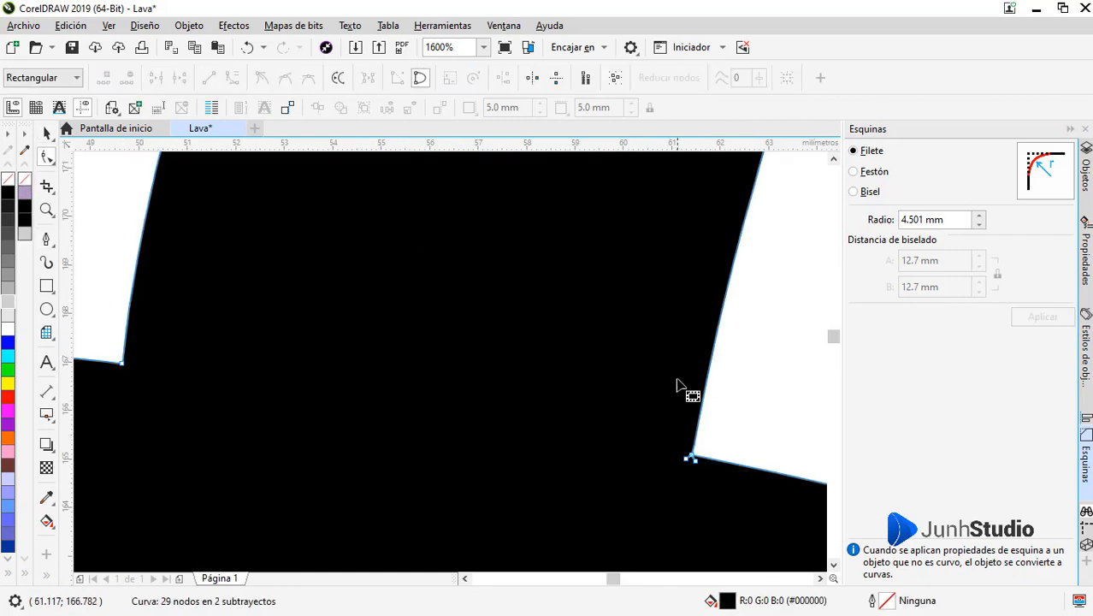
scroll(696, 459, up, 1)
double_click(685, 454)
scroll(539, 393, down, 5)
key(space)
scroll(456, 408, down, 1)
scroll(575, 420, up, 1)
click(376, 332)
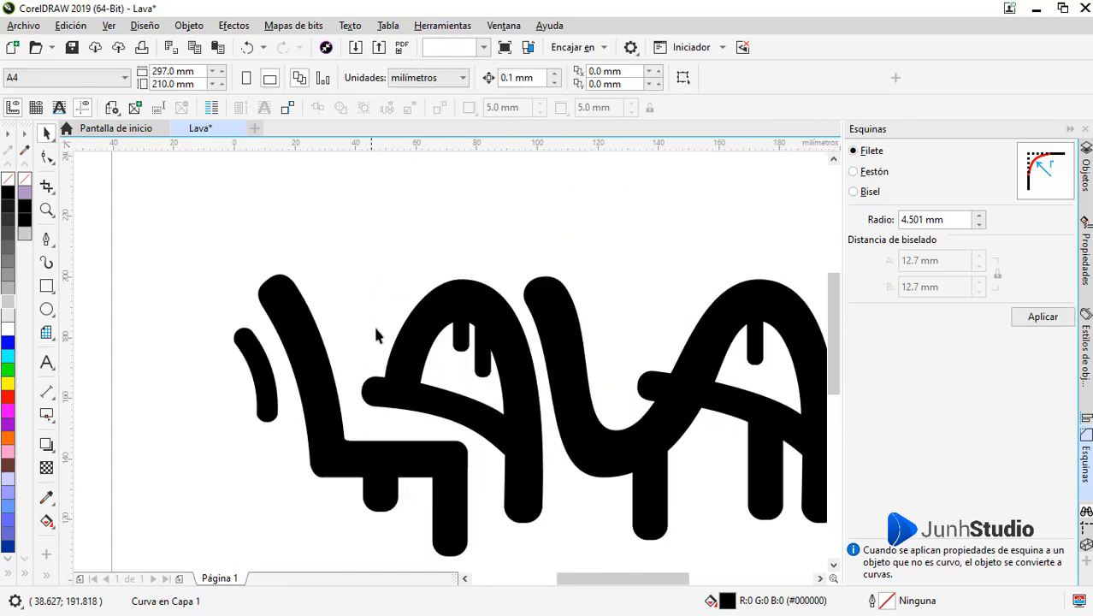
Raise the node where the first small drip's left side meets the first A's arch.
double_click(412, 371)
scroll(419, 374, up, 2)
drag(428, 400, 413, 396)
scroll(424, 406, down, 1)
scroll(492, 276, up, 1)
drag(500, 307, 500, 288)
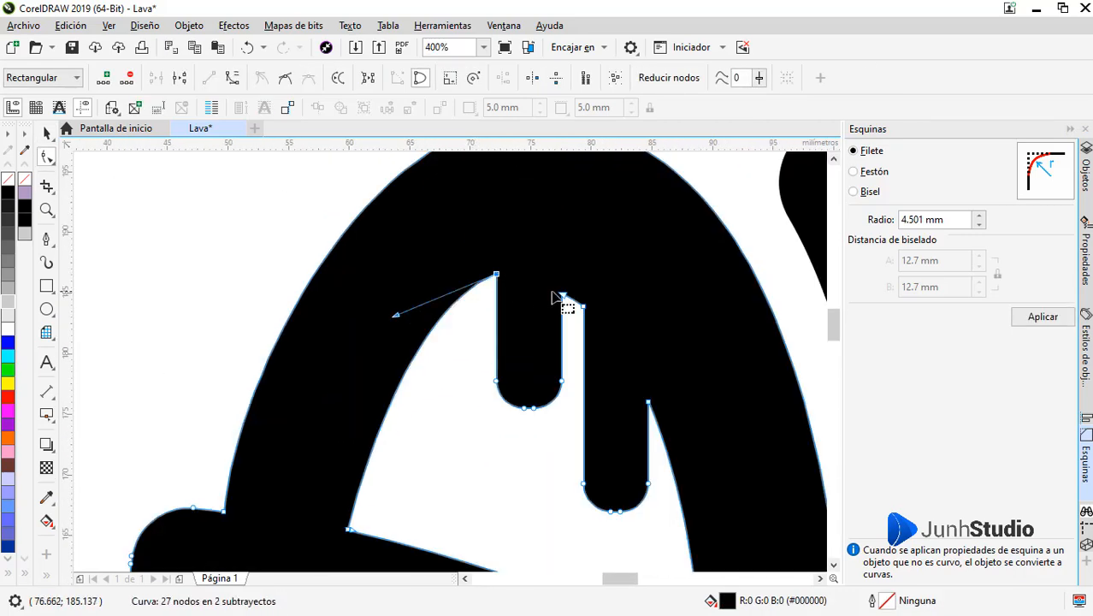
Reposition the nodes between the two small drips so the arch's inner edge runs smoothly between them.
drag(585, 301, 585, 296)
scroll(551, 320, down, 1)
scroll(621, 368, up, 1)
drag(560, 372, 564, 356)
scroll(489, 243, up, 2)
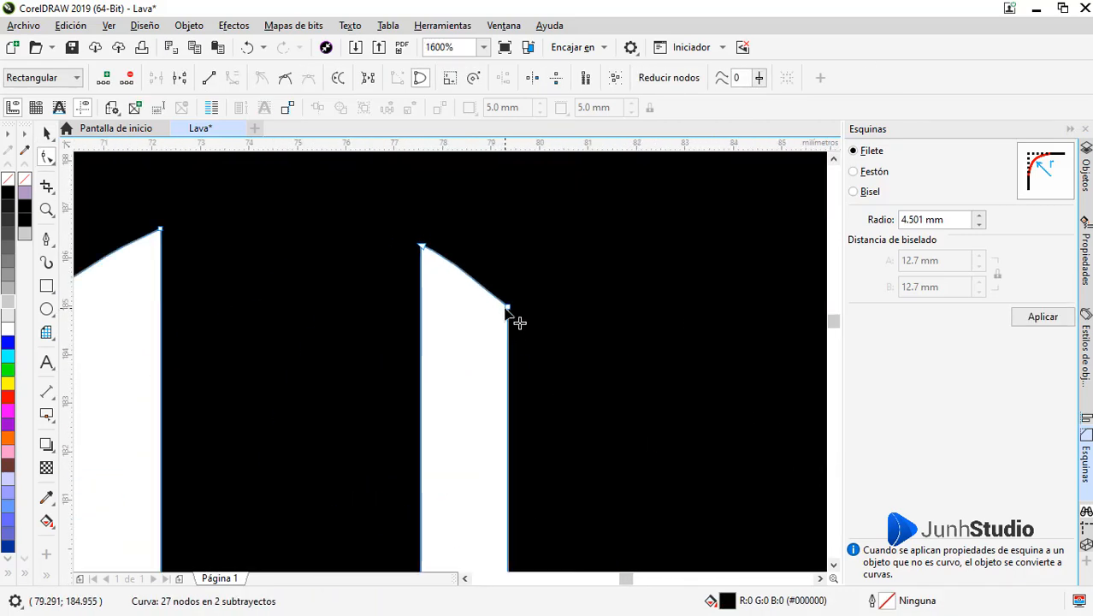
drag(511, 313, 510, 301)
scroll(462, 282, down, 3)
key(space)
scroll(465, 266, down, 1)
click(531, 539)
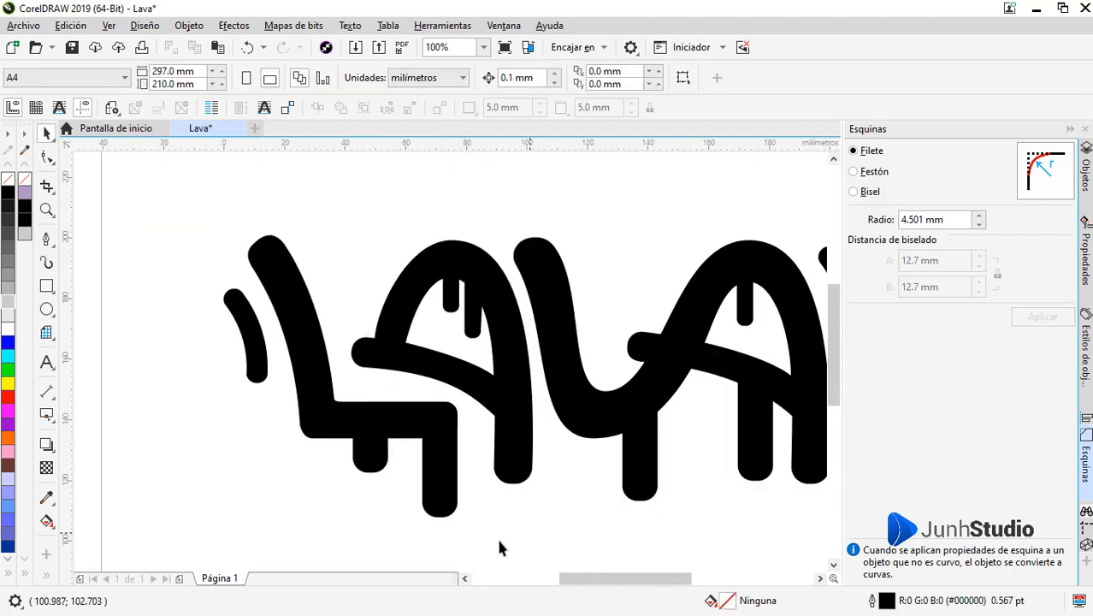
Draw a circle about 80 mm in diameter over the L's horizontal bar and drips.
click(48, 309)
scroll(617, 345, down, 1)
scroll(586, 456, up, 1)
drag(600, 467, 359, 232)
key(space)
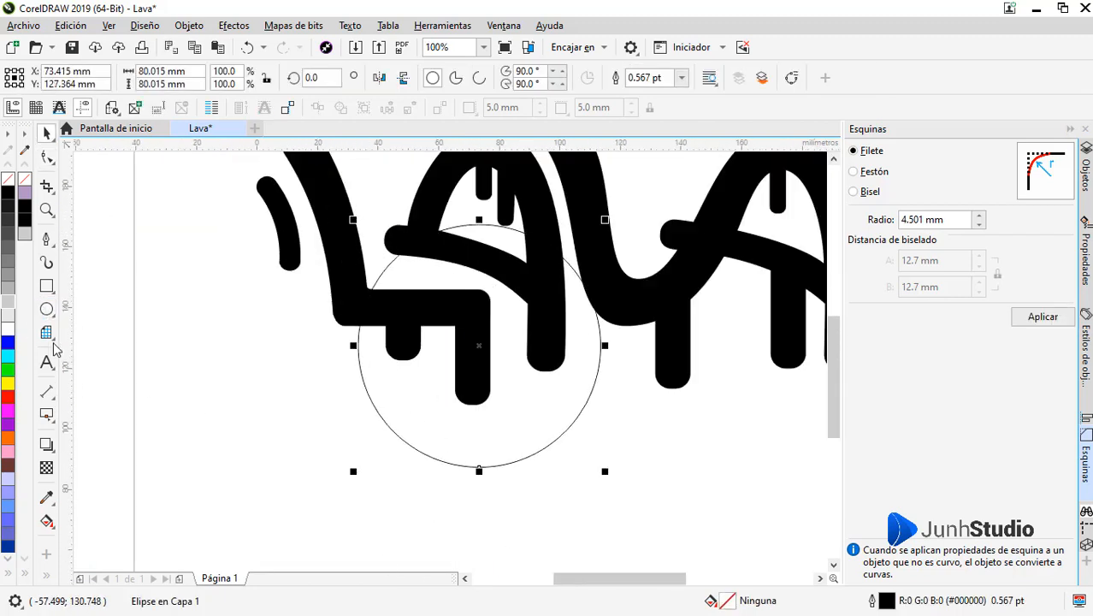
Give the circle a uniform dark red fill.
click(1085, 258)
click(878, 149)
click(880, 194)
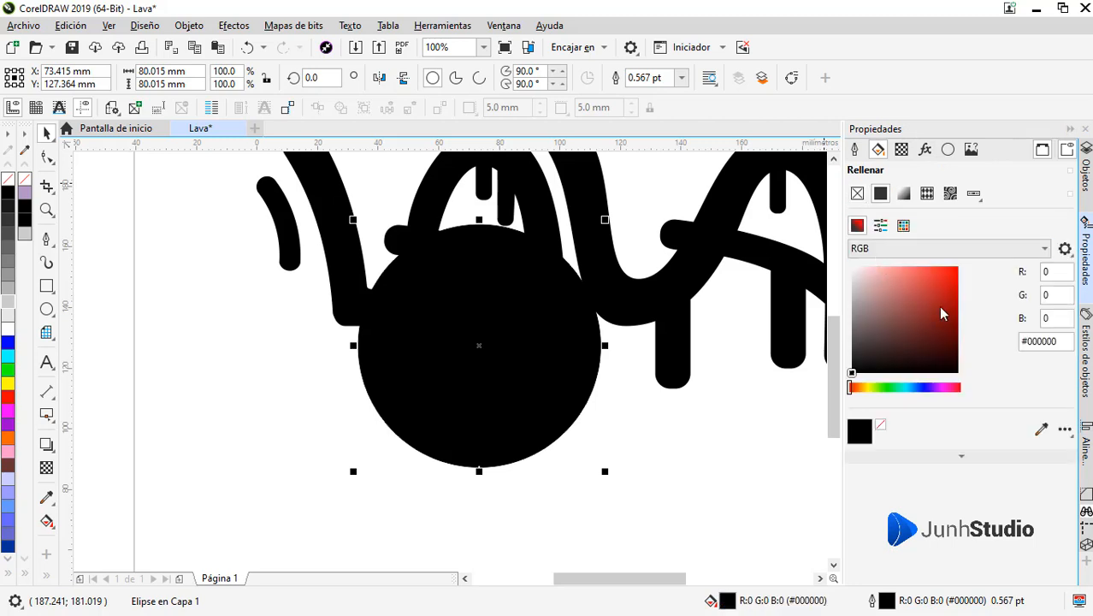
click(957, 308)
Fill the L with the light red RGB 254, 70, 78 (#FE464E).
click(342, 243)
click(957, 267)
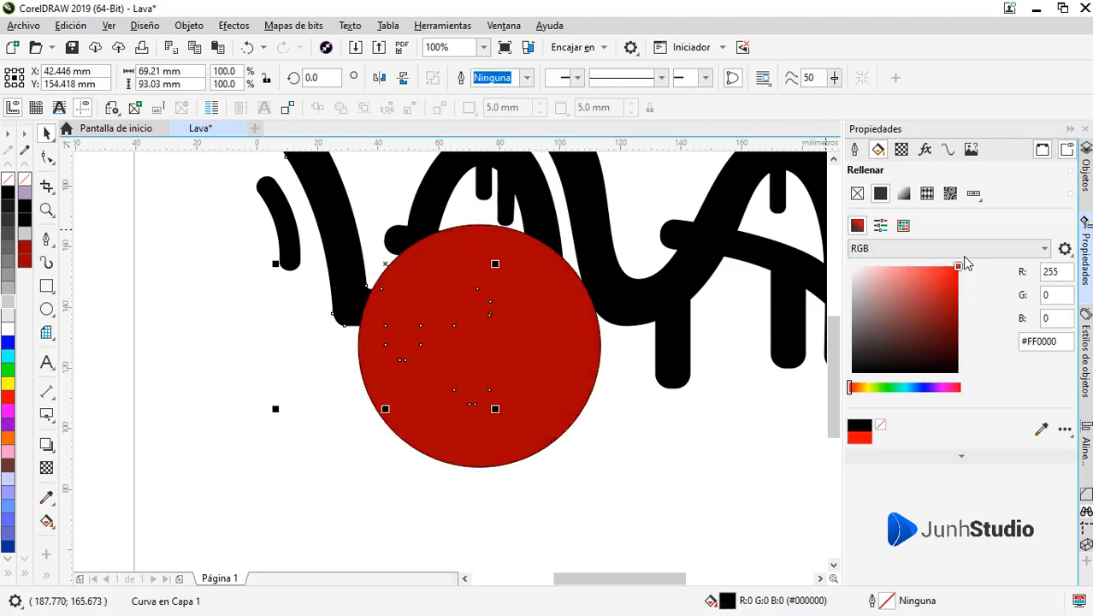
click(407, 493)
scroll(402, 419, down, 1)
scroll(520, 335, up, 1)
click(224, 324)
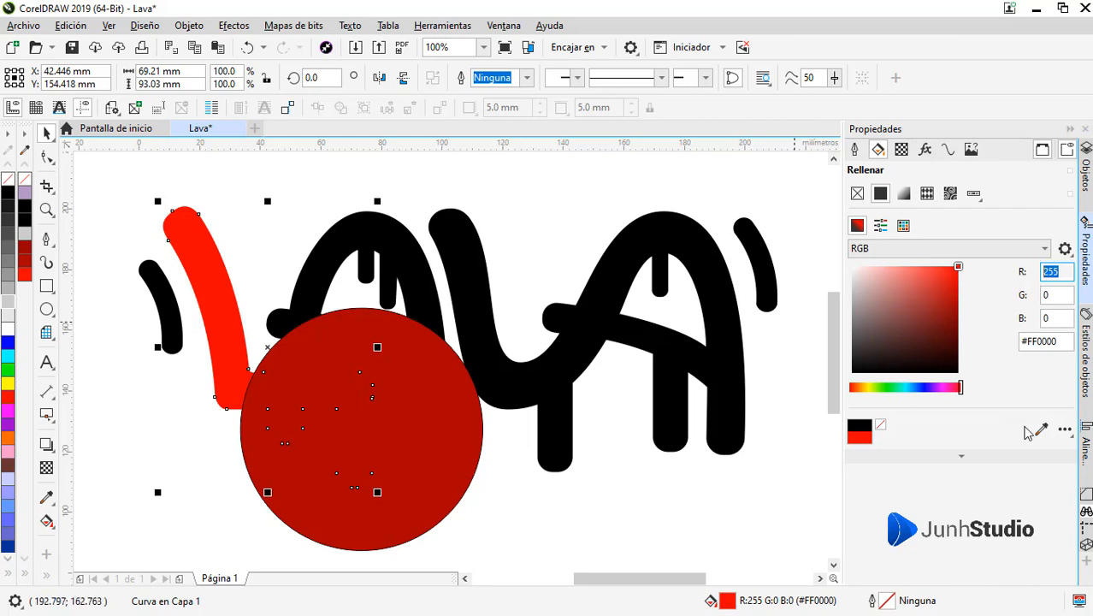
click(927, 266)
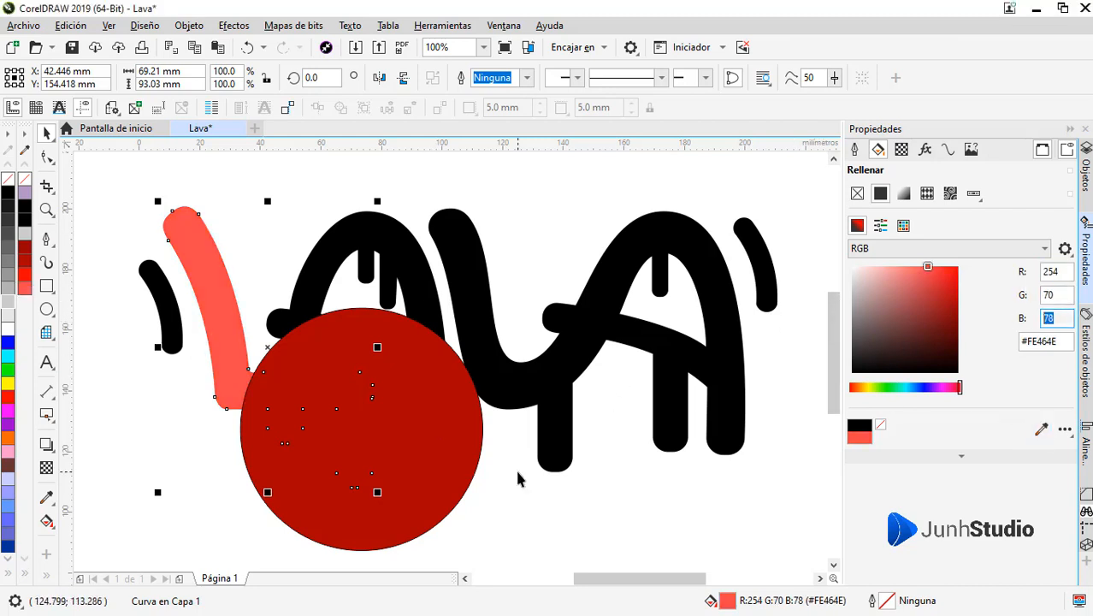
Set the circle's fill to RGB 157, 1, 24 (#9D0118) and PowerClip it inside the L.
click(440, 364)
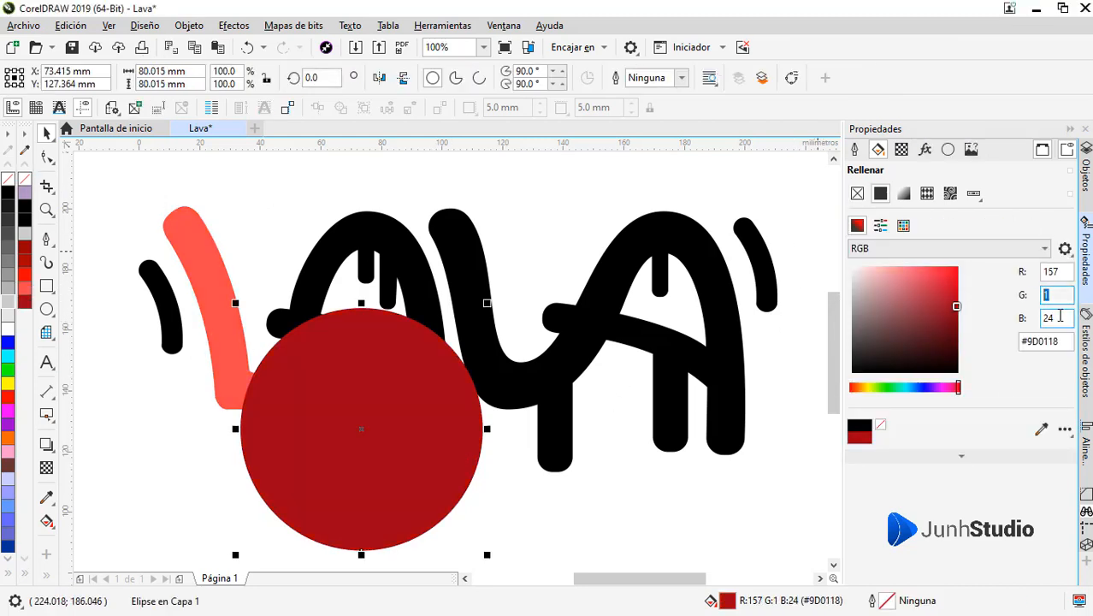
right_click(373, 383)
click(419, 162)
click(261, 387)
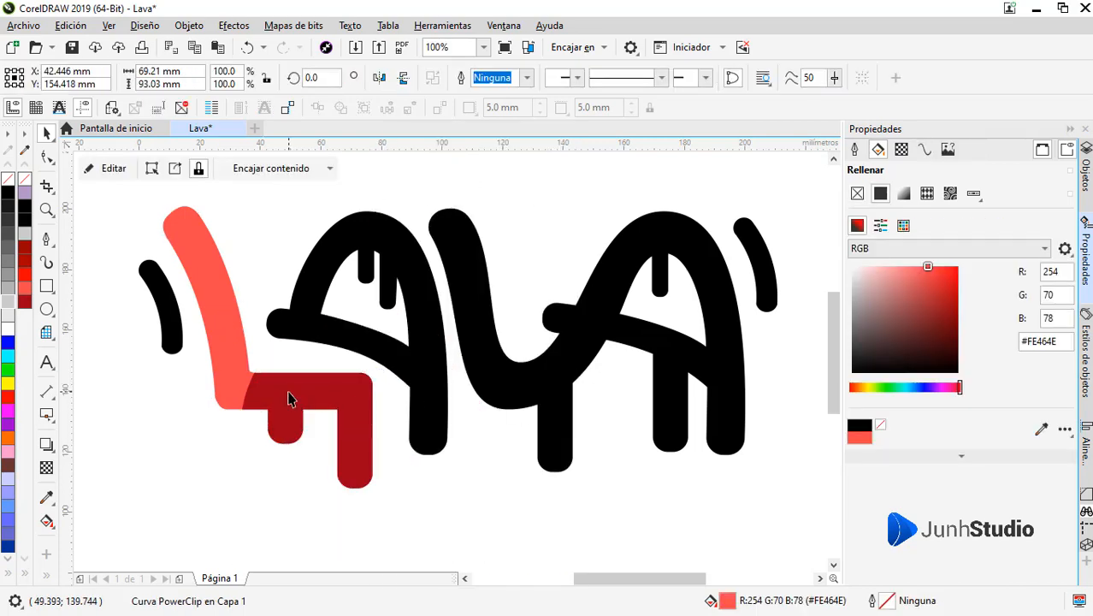
Shrink the circle inside the L's PowerClip and place it on the horizontal bar above the small drip.
ctrl+click(289, 392)
drag(489, 554, 440, 508)
drag(361, 429, 338, 402)
drag(385, 443, 378, 436)
drag(340, 400, 299, 395)
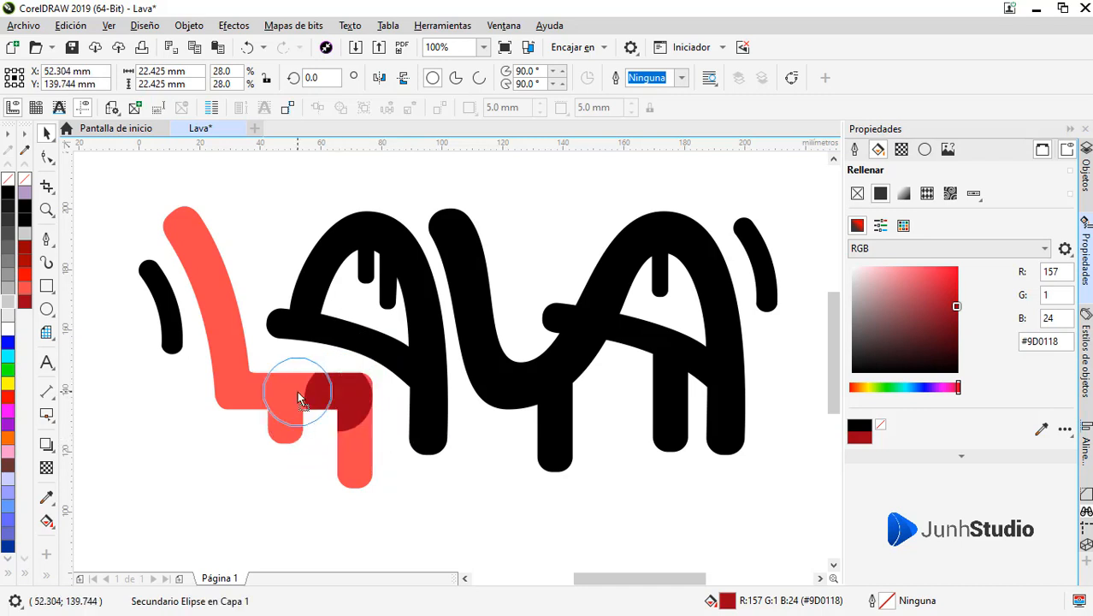
scroll(284, 396, up, 1)
mouse_move(368, 331)
mouse_down()
mouse_move(344, 353)
mouse_move(328, 345)
mouse_up()
Draw a closed Pen shape about 40 by 44 mm from the circle around the L's bar and both drips.
click(47, 239)
click(289, 332)
click(236, 439)
click(254, 504)
click(350, 487)
scroll(367, 505, down, 1)
click(372, 551)
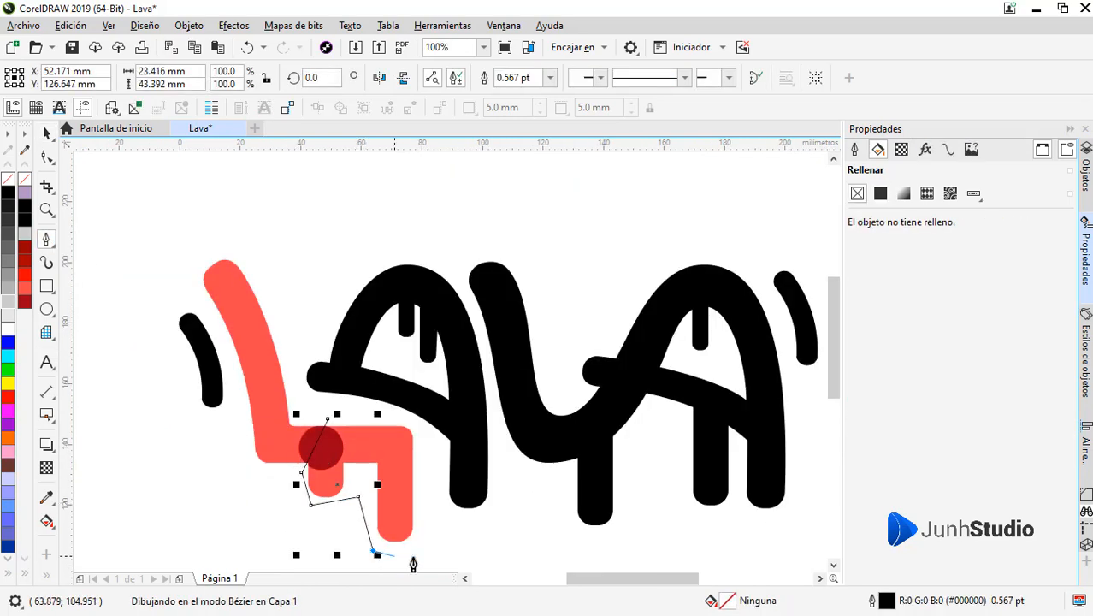
click(328, 419)
Fill the Pen shape with dark red #9D0118 and remove its outline.
click(25, 302)
right_click(25, 179)
click(47, 133)
PowerClip the dark red Pen shape inside the L.
right_click(351, 441)
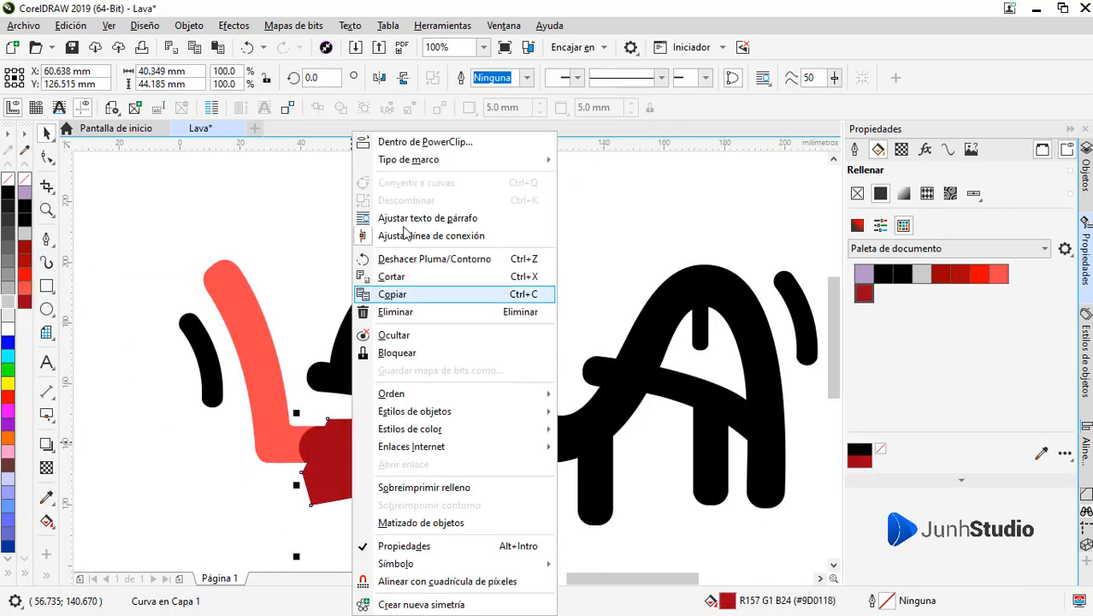
click(385, 141)
click(325, 485)
Copy the circle inside the L's PowerClip to the L's lower corner and fill it with RGB 185, 2, 40 (#B90228).
click(242, 493)
ctrl+click(311, 449)
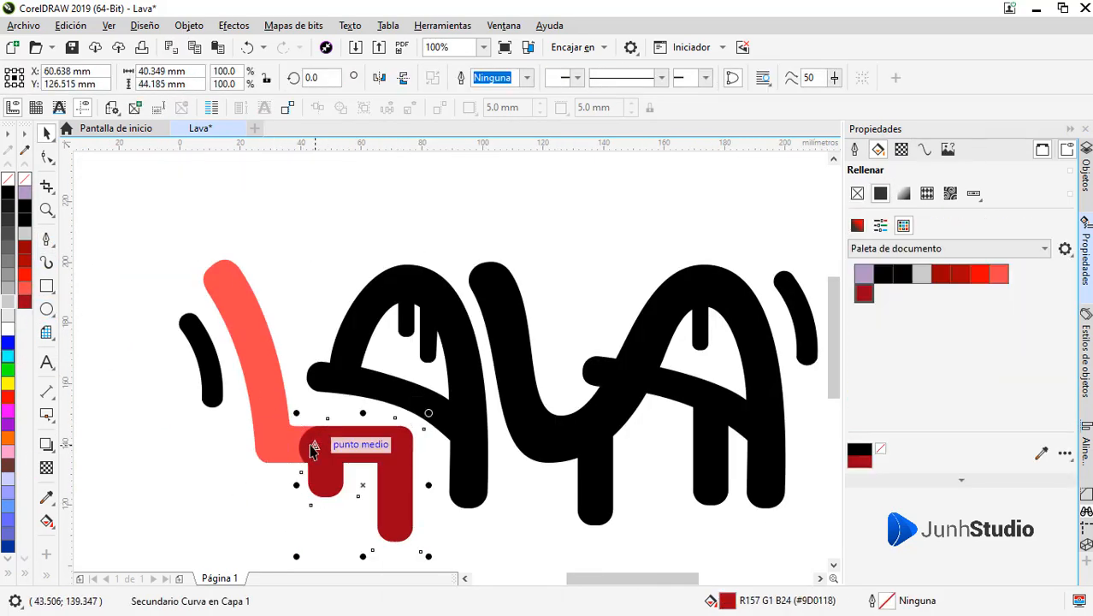
ctrl+click(315, 448)
drag(272, 428, 279, 441)
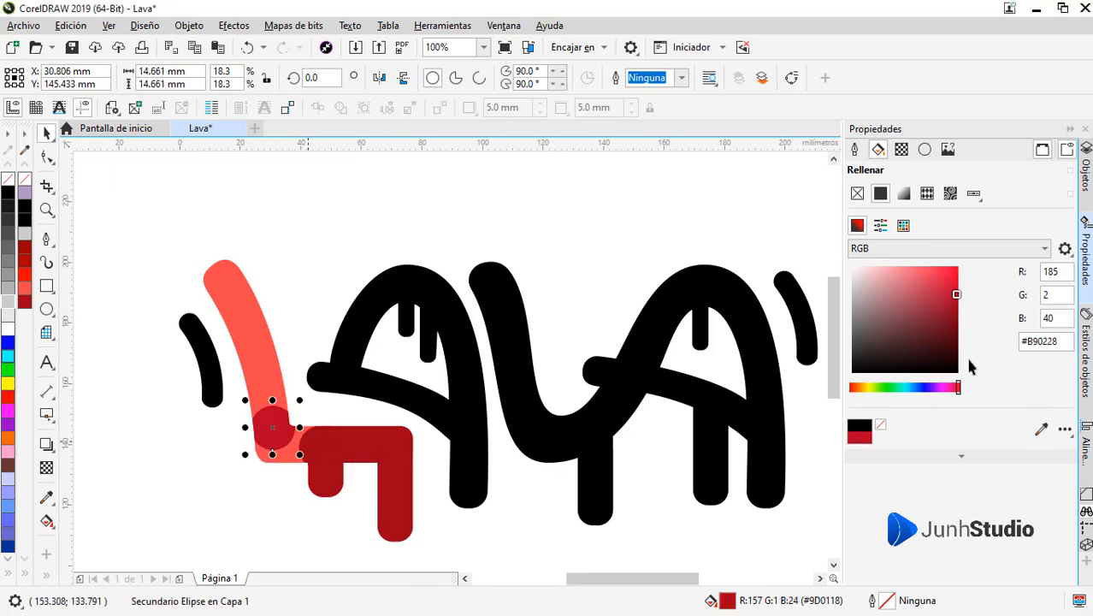
click(260, 436)
scroll(261, 437, up, 1)
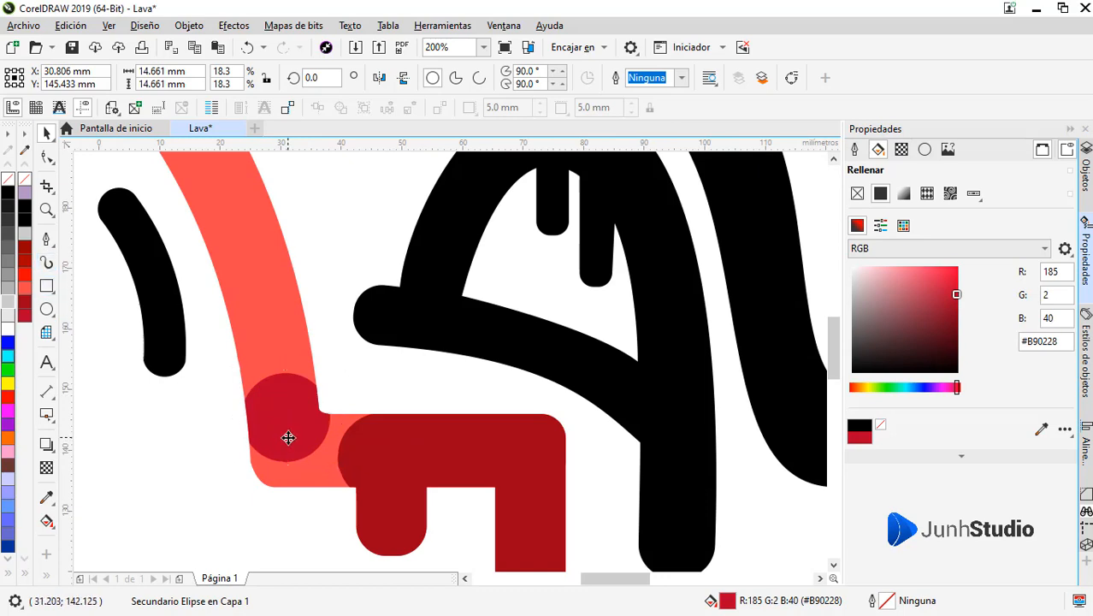
Draw a closed Pen shape about 38 mm wide covering the L's corner and the start of its horizontal bar.
click(47, 242)
scroll(284, 411, down, 1)
click(254, 426)
click(318, 395)
click(371, 404)
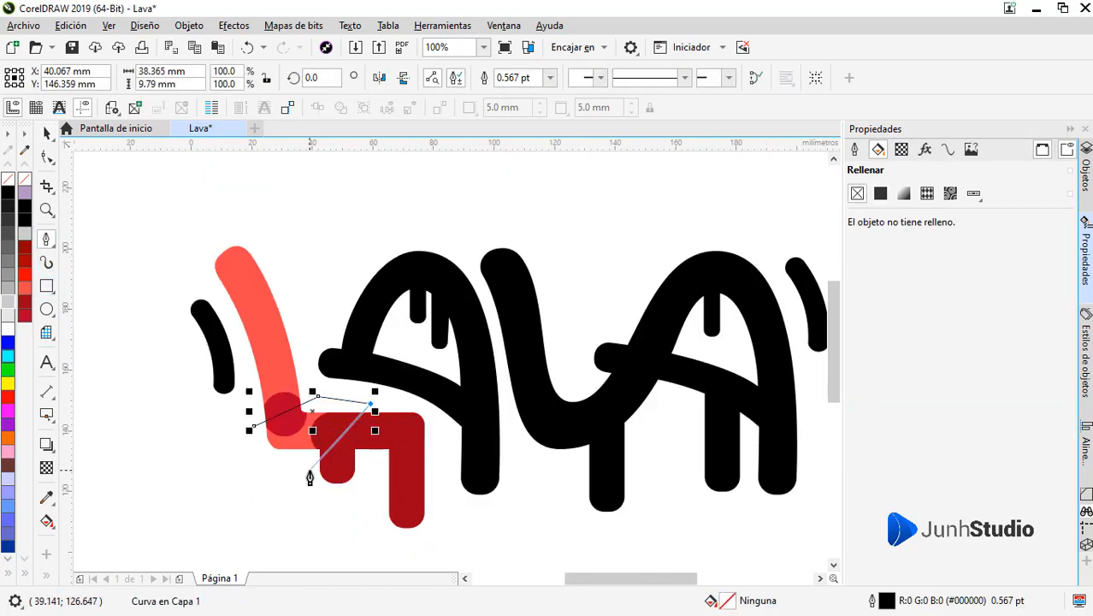
click(254, 426)
Fill the corner shape with #B90228, remove its outline and PowerClip it inside the L.
click(25, 315)
right_click(25, 178)
click(47, 134)
right_click(312, 412)
click(384, 237)
Open the L's PowerClip contents for editing and weld the #B90228 circle to its Pen shape.
click(263, 405)
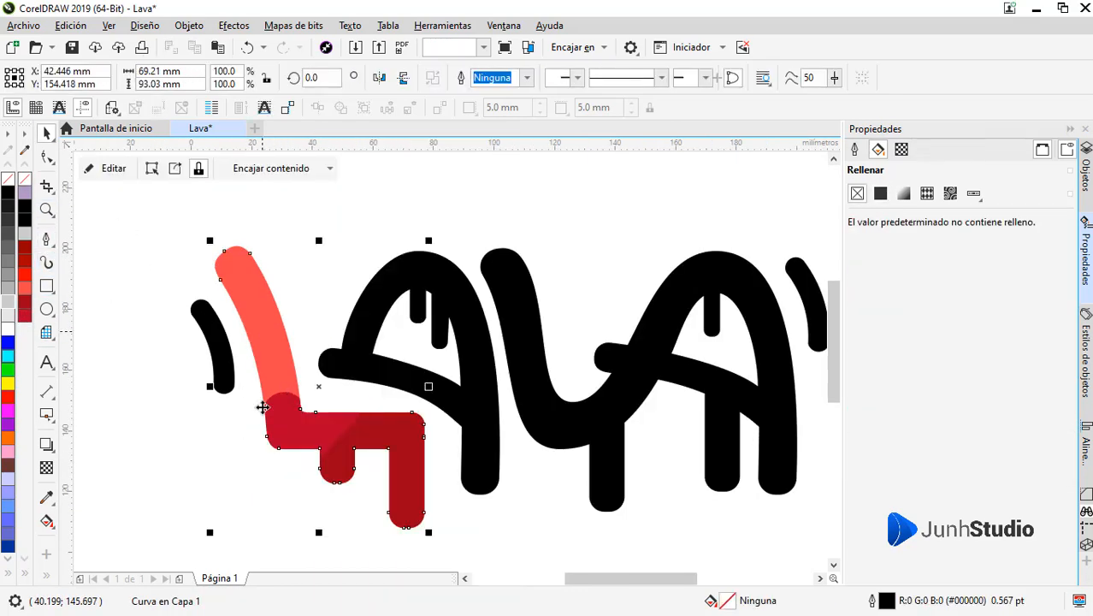
click(101, 171)
scroll(282, 412, up, 1)
click(336, 413)
shift+click(271, 403)
click(460, 77)
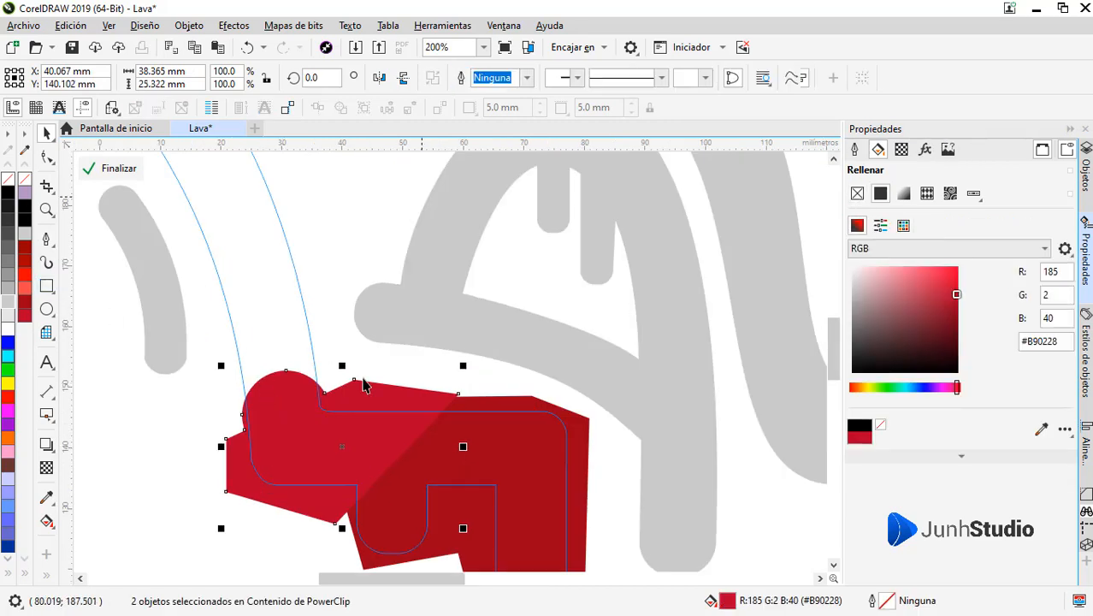
Weld the dark red #9D0118 circle to the Pen shape around the L's bar and drips.
click(431, 459)
shift+click(503, 454)
click(460, 78)
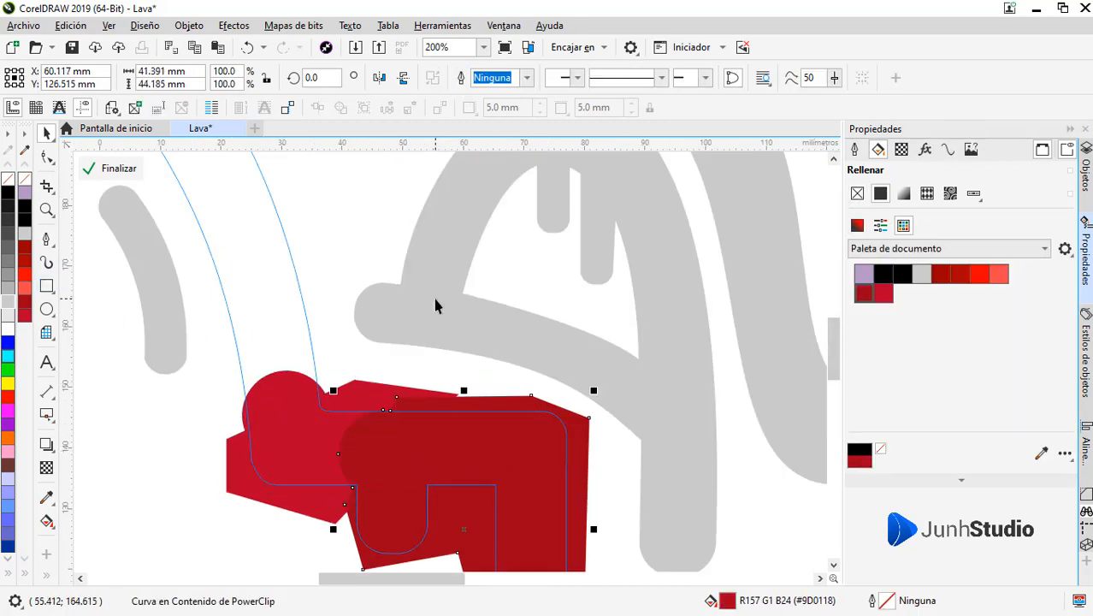
Draw a circle about 14 mm across on the L's slanted stem, filled with RGB 225, 10, 49 (#E10A31) and without outline.
scroll(392, 351, down, 1)
click(334, 471)
scroll(333, 333, up, 1)
scroll(334, 333, down, 1)
scroll(286, 280, up, 1)
click(389, 496)
click(49, 311)
drag(313, 315, 388, 230)
click(881, 193)
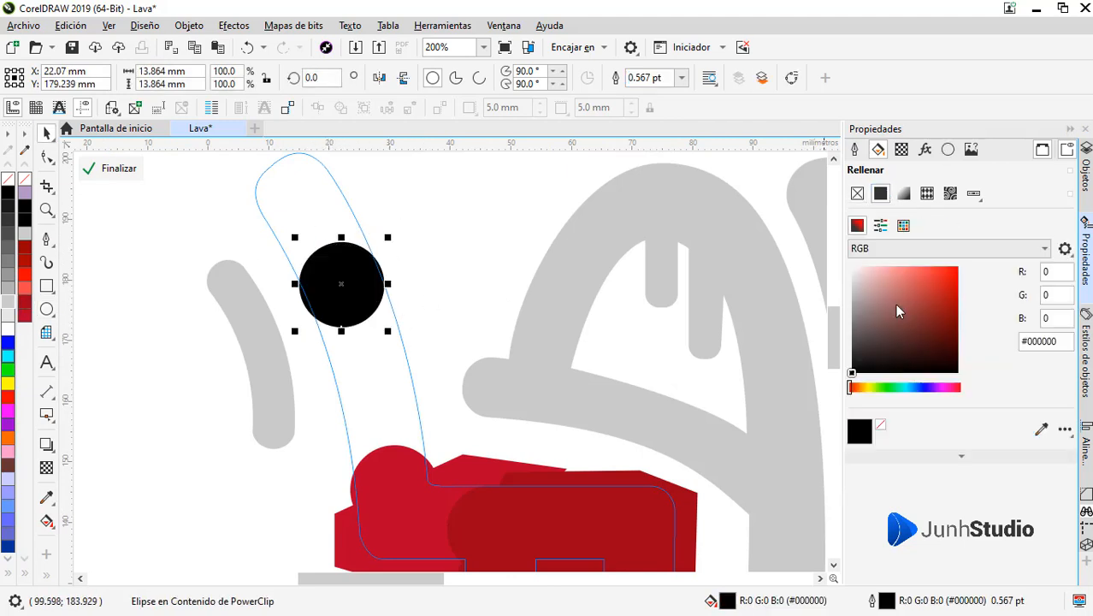
click(951, 278)
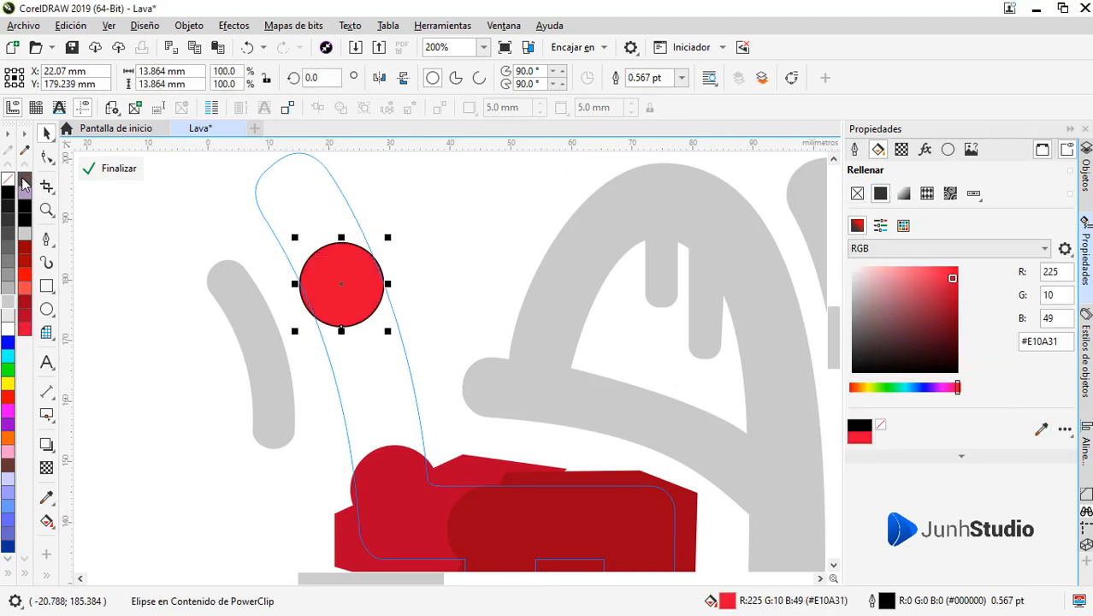
Draw a closed four-sided Pen shape about 29 by 45 mm from the circle down the L's stem to the corner.
click(46, 240)
click(289, 308)
click(417, 264)
click(462, 485)
click(315, 534)
click(289, 309)
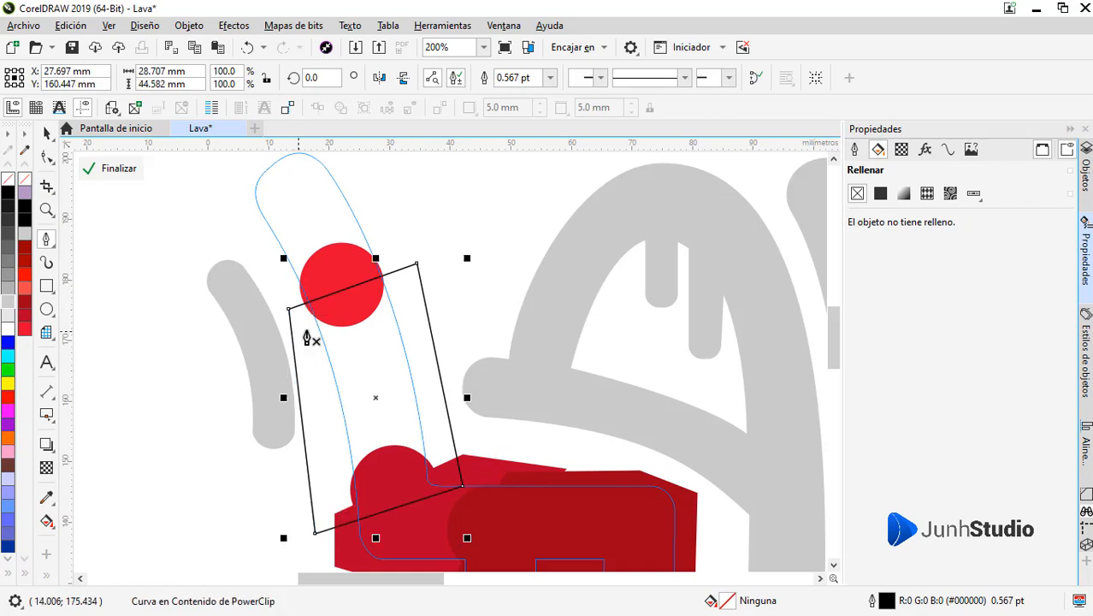
Weld the stem Pen shape to the #E10A31 circle and send the result behind the darker shapes.
key(space)
shift+click(342, 295)
click(463, 78)
key(shift+Page_Down)
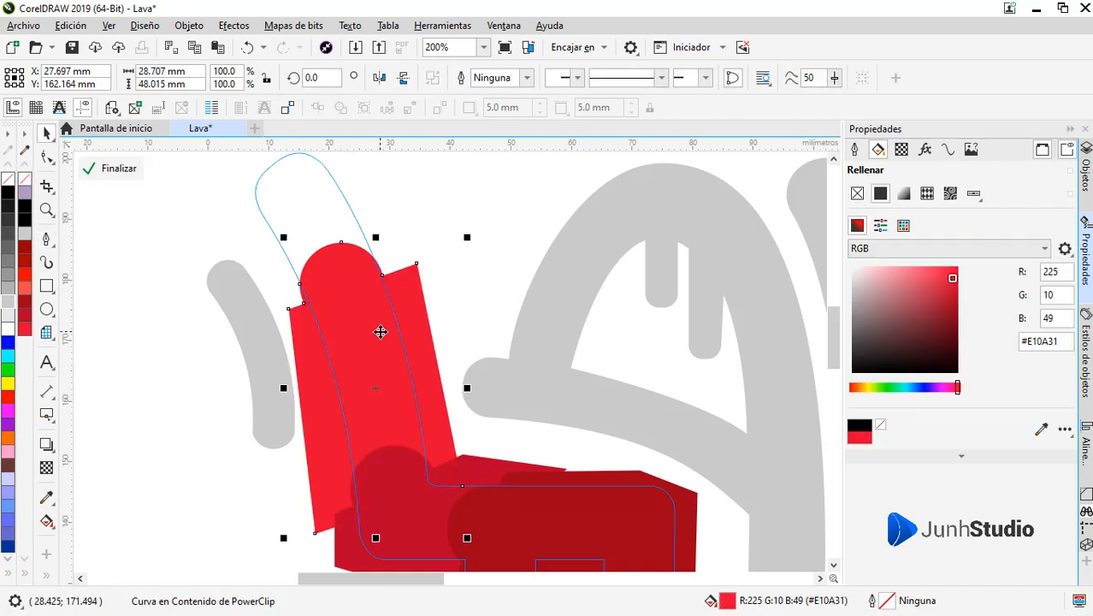
click(424, 478)
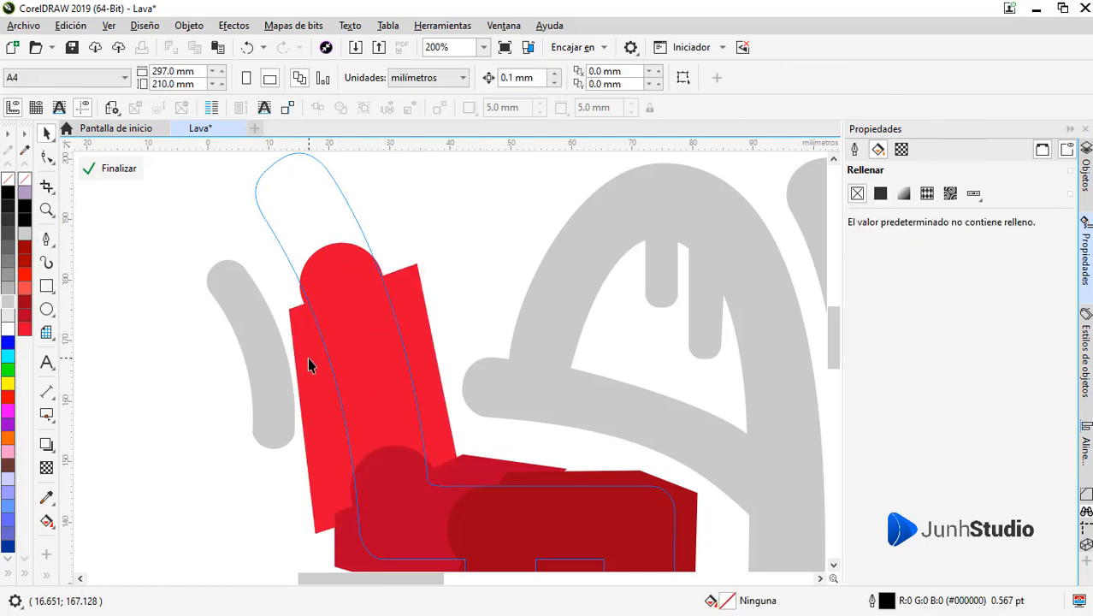
Duplicate the welded stem shape farther up the L and rotate the copy about 7.5° to follow the stem.
drag(337, 280, 313, 228)
right_click(313, 227)
drag(448, 490, 469, 476)
drag(330, 269, 358, 286)
Fill the rotated copy with RGB 254, 36, 66 (#FE2442), send it to the back and finish editing the PowerClip.
click(939, 271)
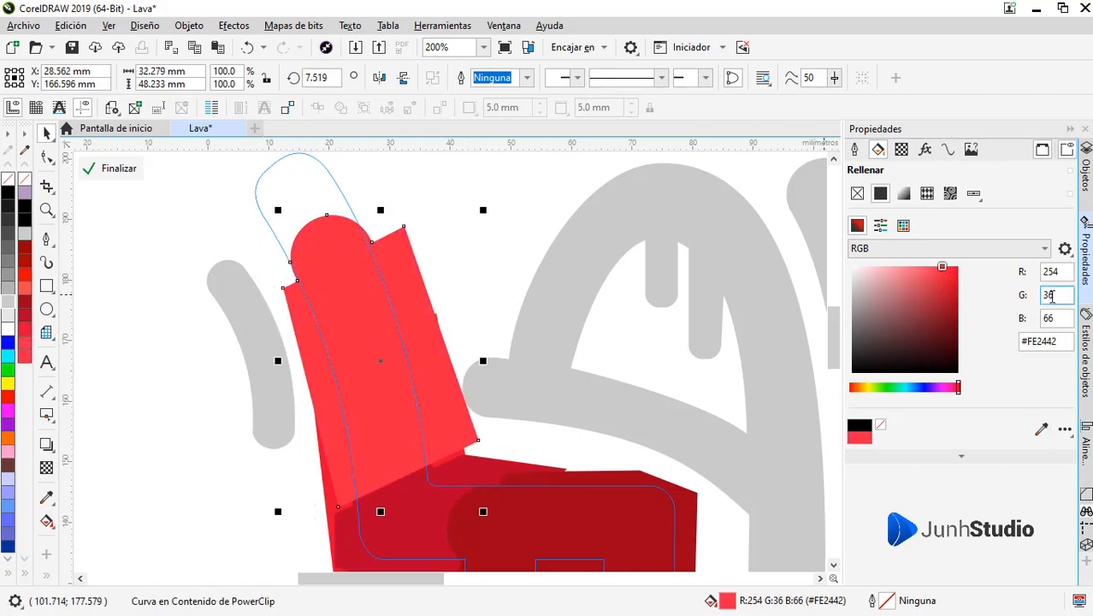
key(shift+Page_Down)
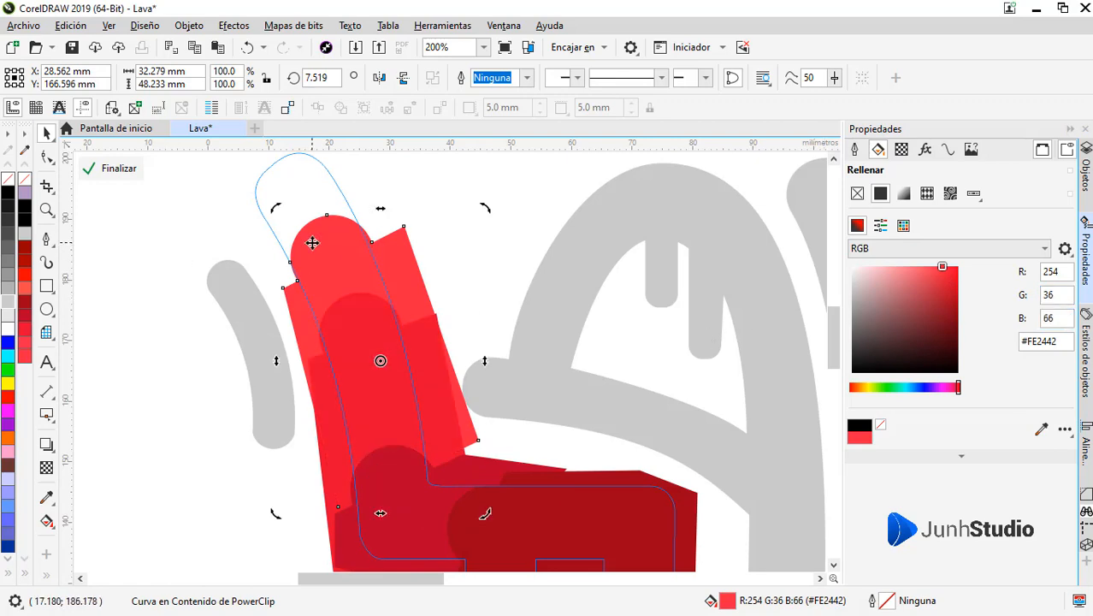
click(114, 172)
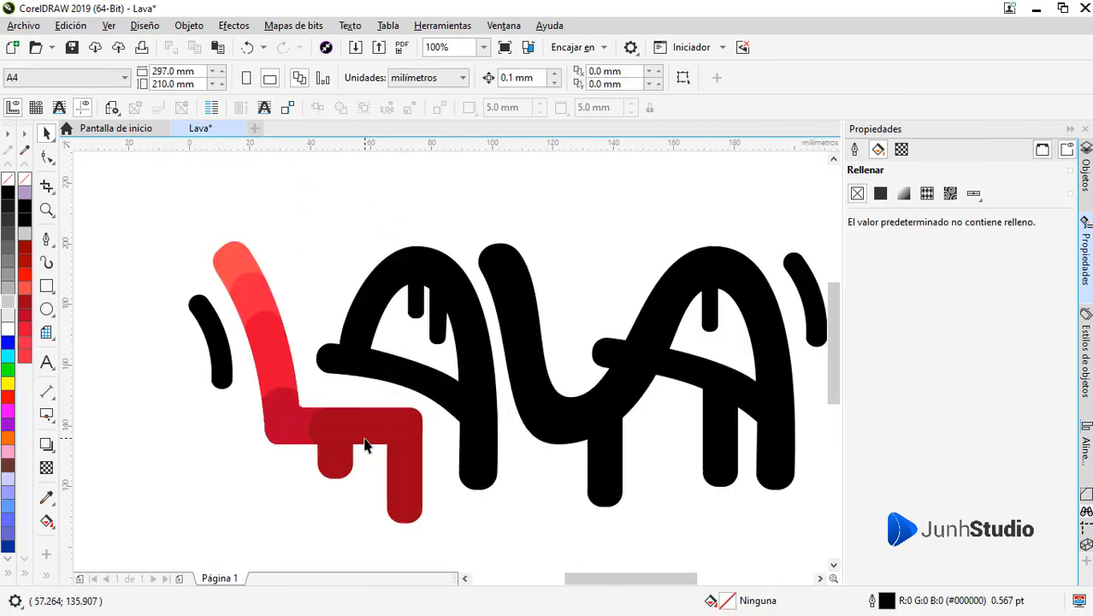
Fill the accent stroke beside the L with bright red.
click(206, 334)
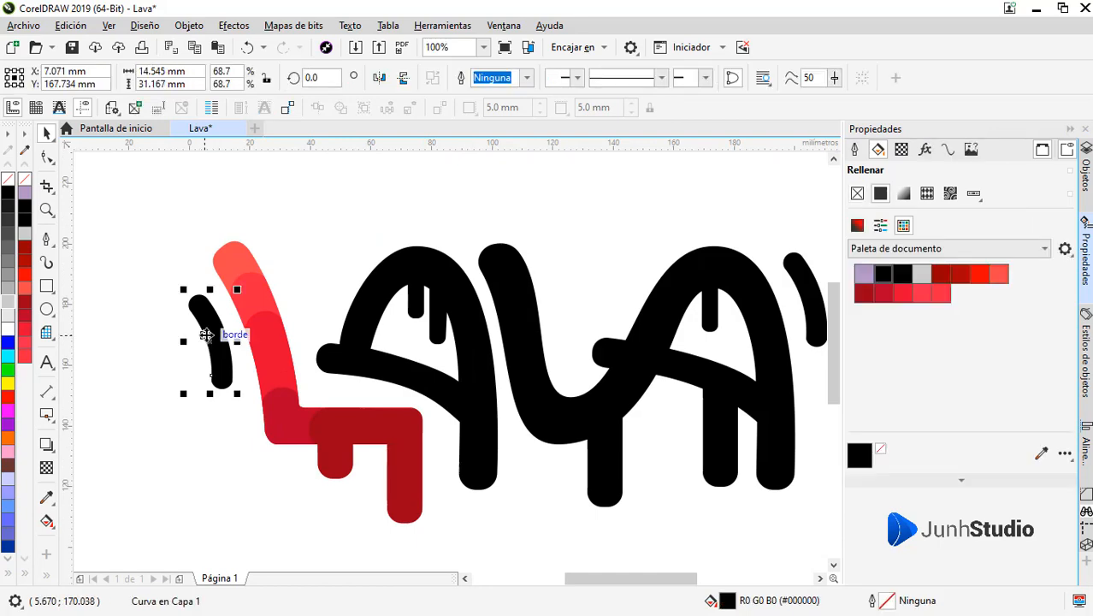
click(857, 225)
click(956, 267)
click(182, 369)
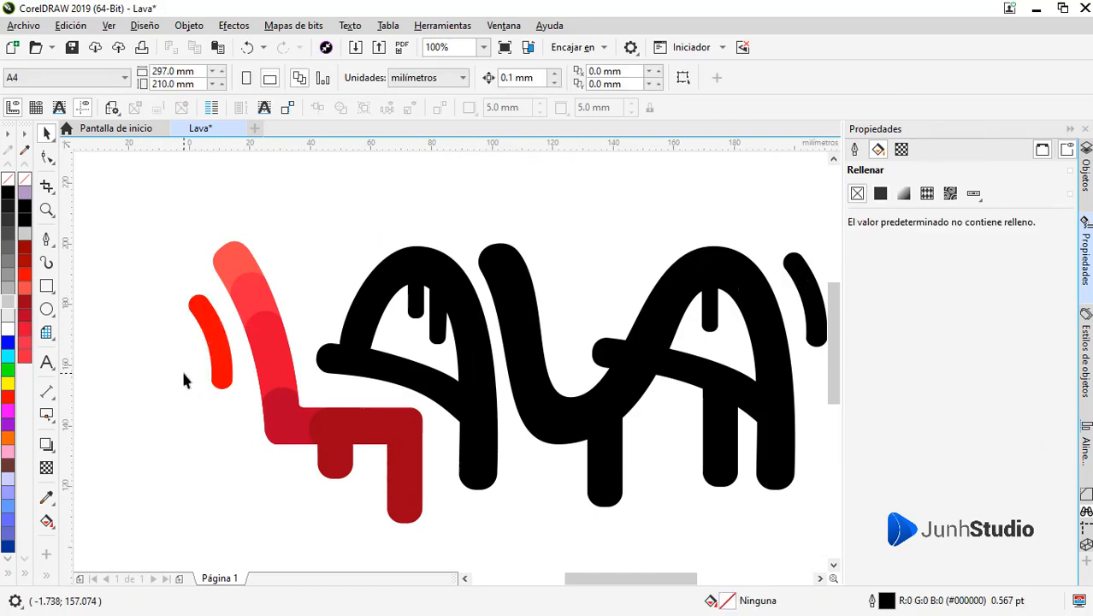
Duplicate the complete lettering with its accent strokes and place the copy below the original.
scroll(503, 295, down, 2)
scroll(546, 313, up, 1)
key(ctrl+a)
scroll(358, 252, up, 2)
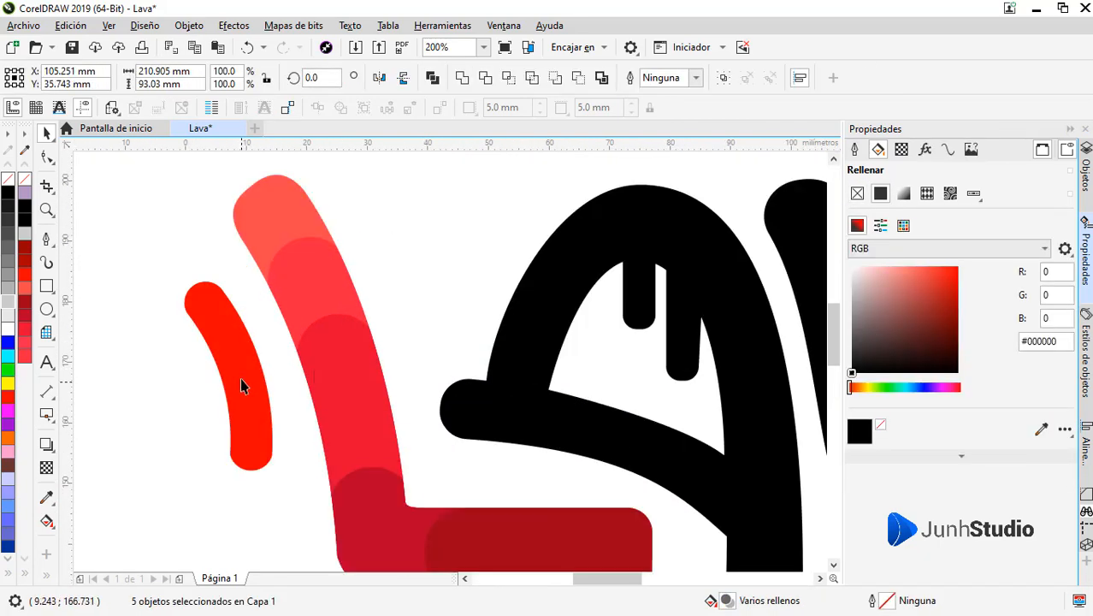
scroll(202, 353, down, 1)
Fill the first A with RGB 254, 70, 78 (#FE464E) and draw a circle about 14 mm across at its apex.
click(372, 334)
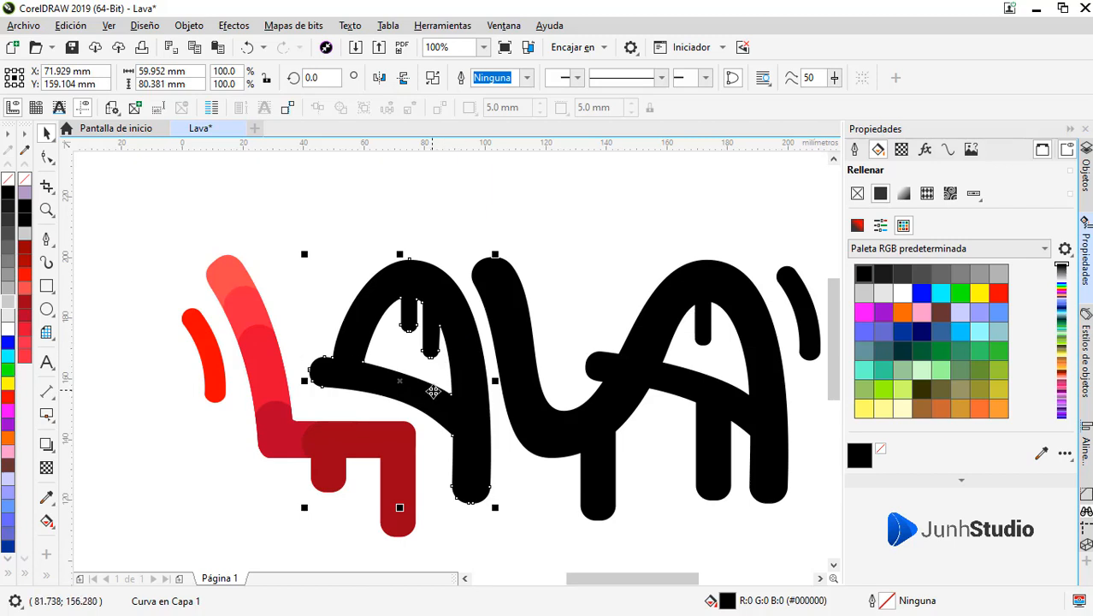
click(24, 289)
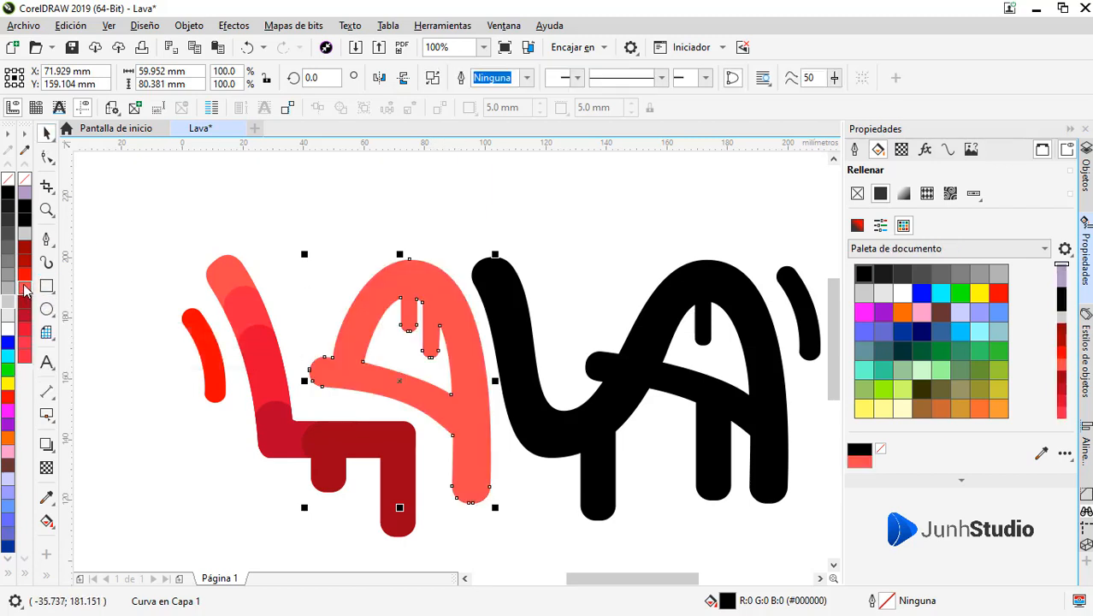
click(47, 309)
drag(432, 265, 387, 283)
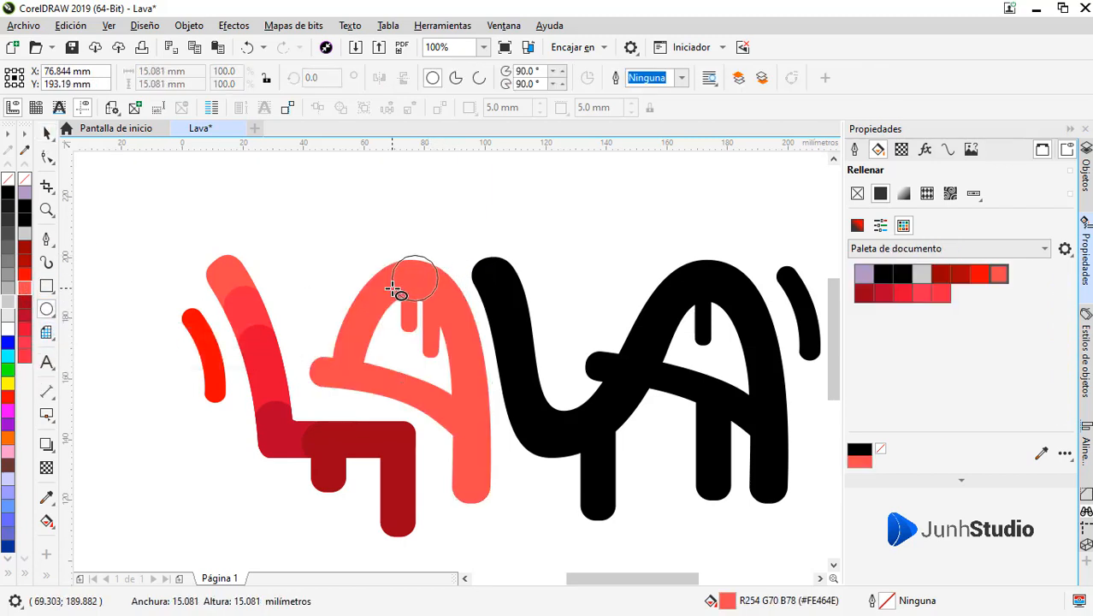
scroll(410, 260, up, 1)
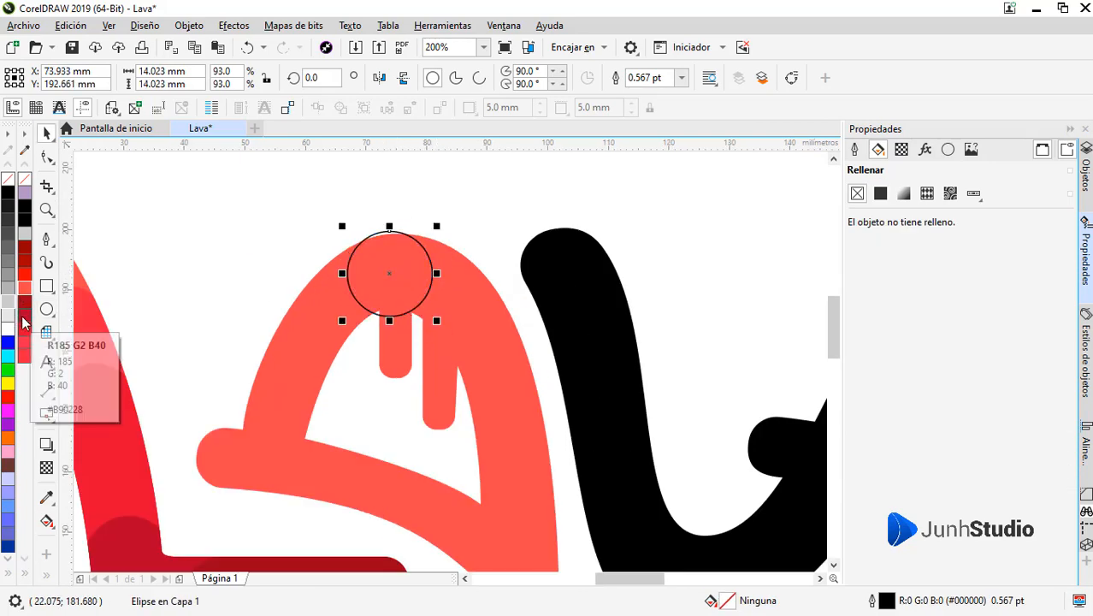
Fill the circle at the A's apex with #FE2442 and remove its outline.
click(24, 356)
right_click(24, 179)
scroll(372, 253, down, 1)
scroll(424, 246, up, 1)
Draw a closed Pen shape about 31 by 39 mm from the circle around the A's upper right side and inner drips.
click(47, 240)
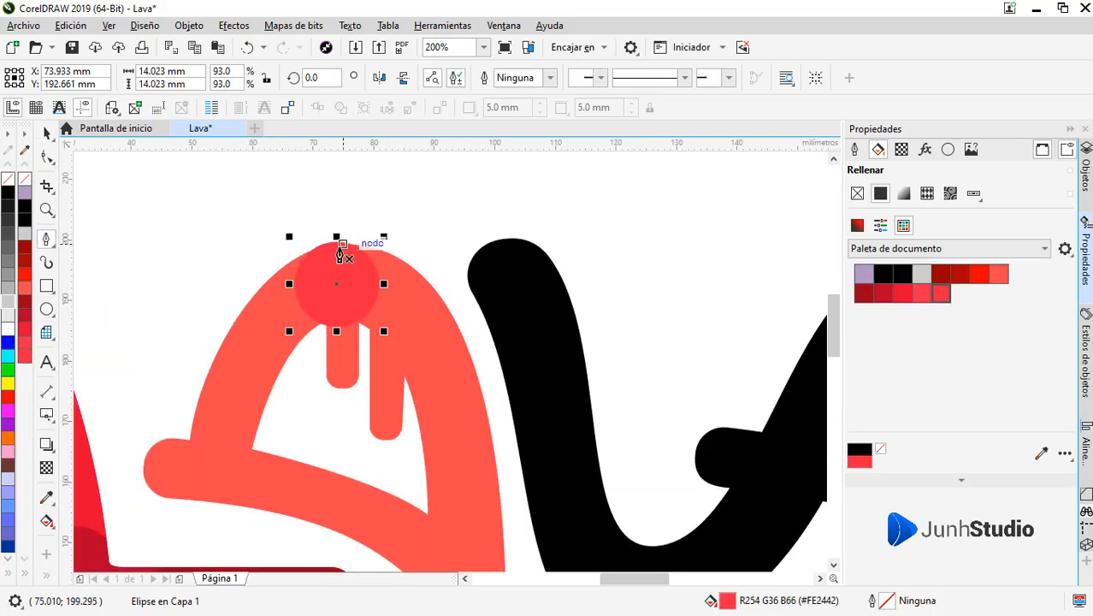
click(337, 249)
drag(358, 231, 369, 231)
click(453, 255)
click(484, 354)
click(504, 460)
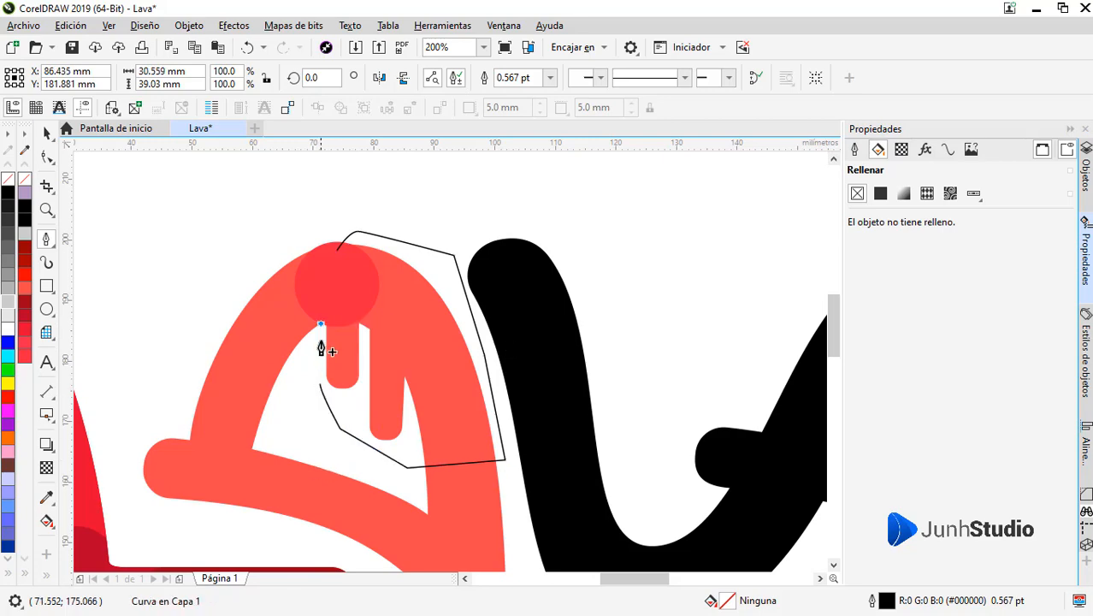
click(337, 250)
Fill the Pen shape with #FE2442, remove its outline and weld it to the circle at the A's apex.
key(space)
click(24, 356)
right_click(24, 179)
shift+click(313, 280)
right_click(348, 278)
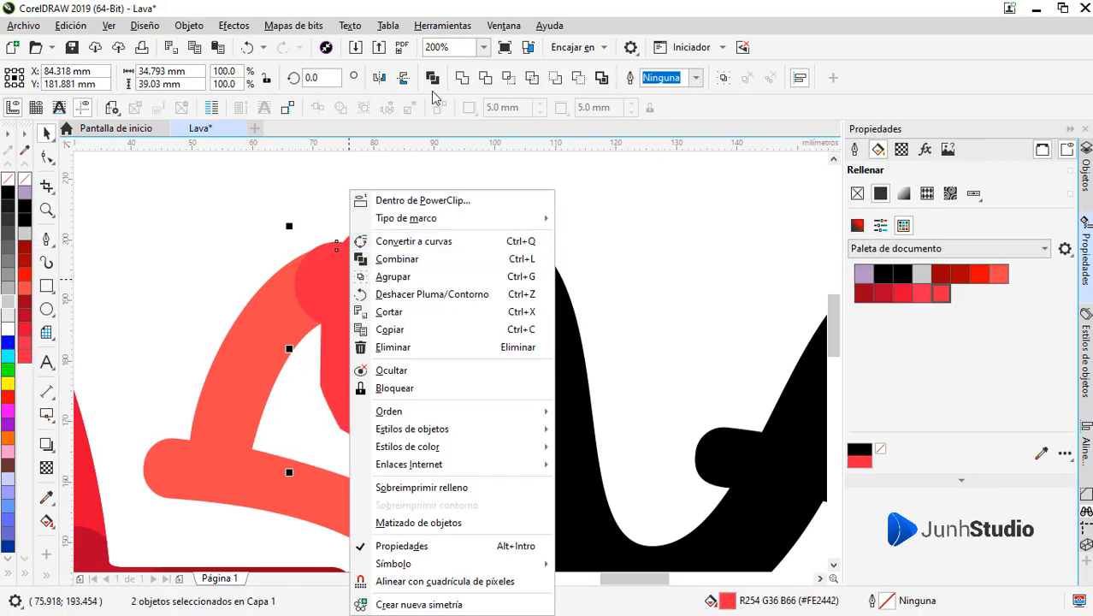
click(462, 78)
PowerClip the welded #FE2442 shape inside the first A.
right_click(396, 267)
click(444, 142)
click(248, 318)
Inside the first A's PowerClip, draw a circle on the right leg, filled with #E10A31 and without outline.
click(48, 309)
click(109, 169)
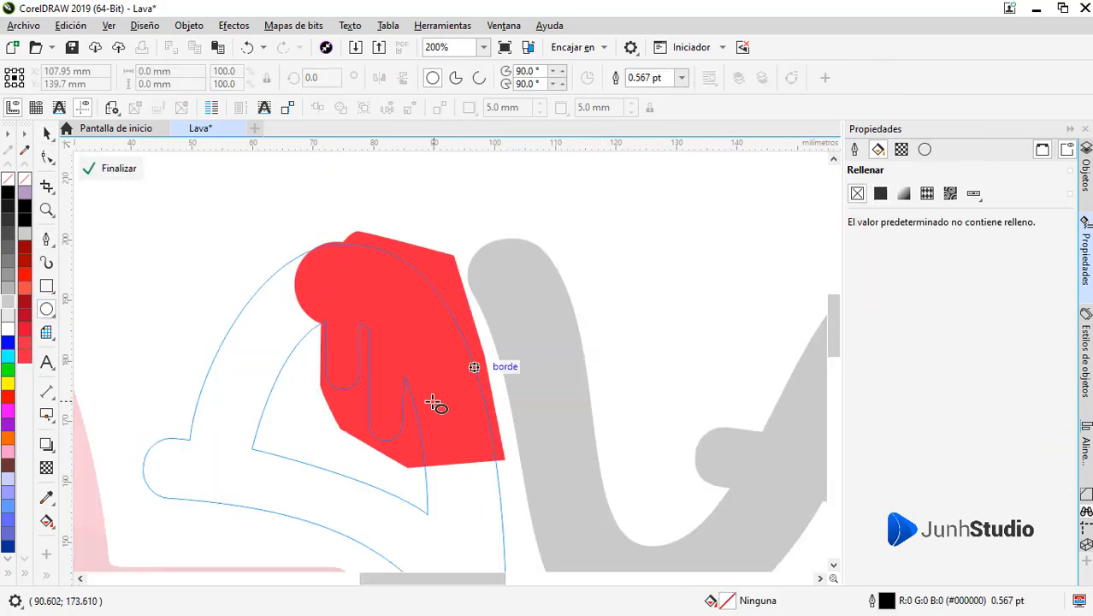
drag(409, 439, 490, 359)
click(24, 330)
drag(117, 350, 80, 204)
right_click(24, 179)
Draw a closed Pen shape about 24 by 60 mm around the A's right leg, curving it inward where the crossbar joins.
click(47, 240)
click(378, 266)
click(457, 253)
scroll(463, 270, down, 1)
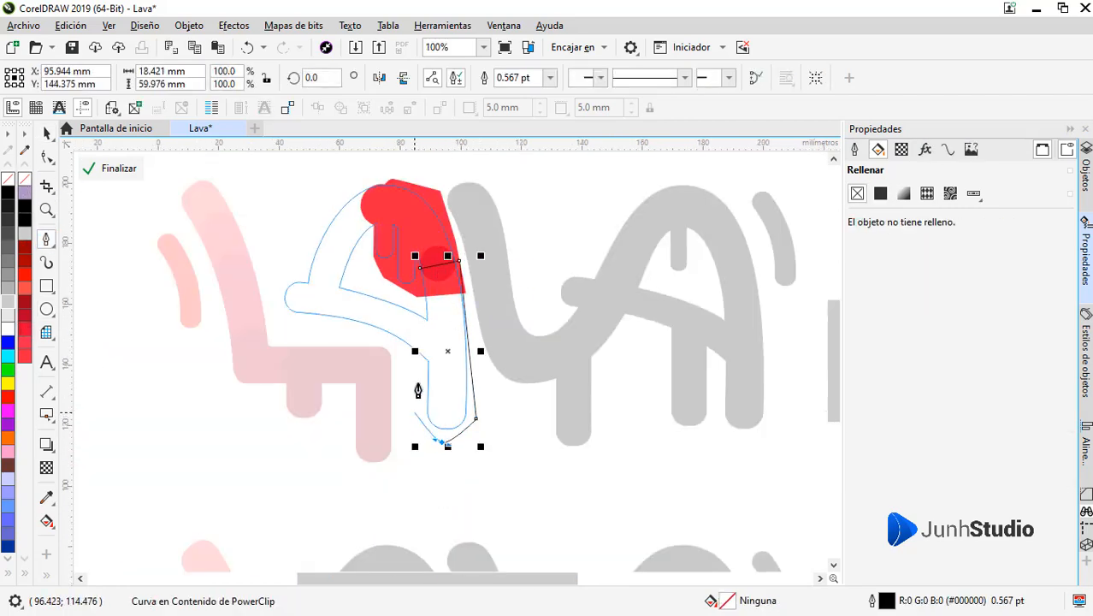
click(415, 412)
click(421, 372)
scroll(420, 324, up, 3)
click(310, 427)
drag(502, 267, 488, 226)
scroll(436, 325, down, 1)
Fill the leg shape with #E10A31, remove its outline and weld it to the circle on the right leg.
click(24, 330)
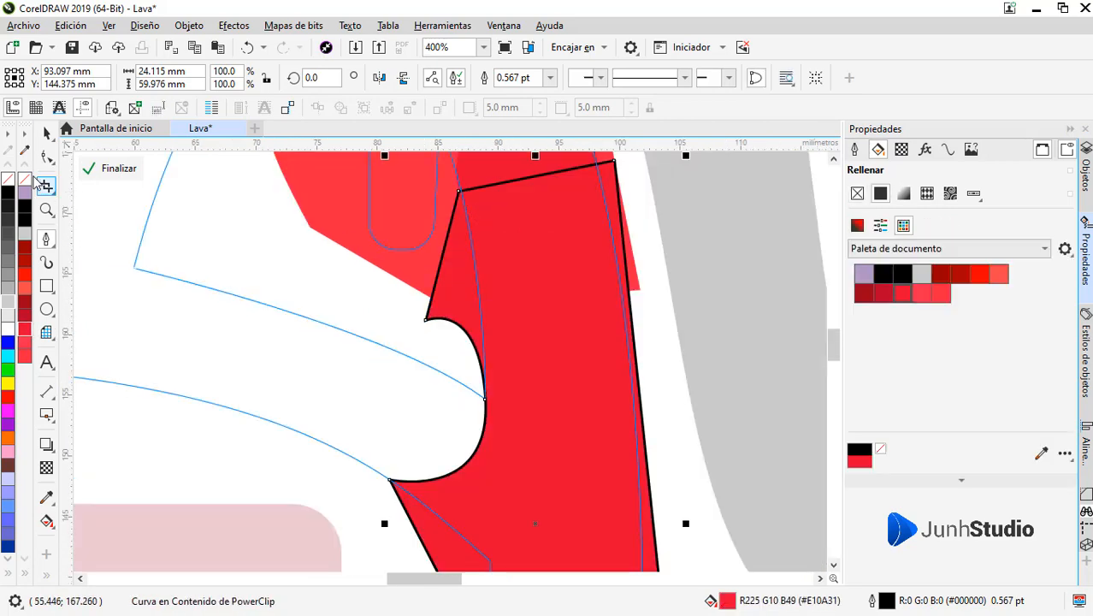
right_click(24, 179)
click(47, 134)
scroll(533, 333, down, 1)
shift+click(530, 240)
click(317, 107)
scroll(536, 292, down, 1)
scroll(536, 292, up, 1)
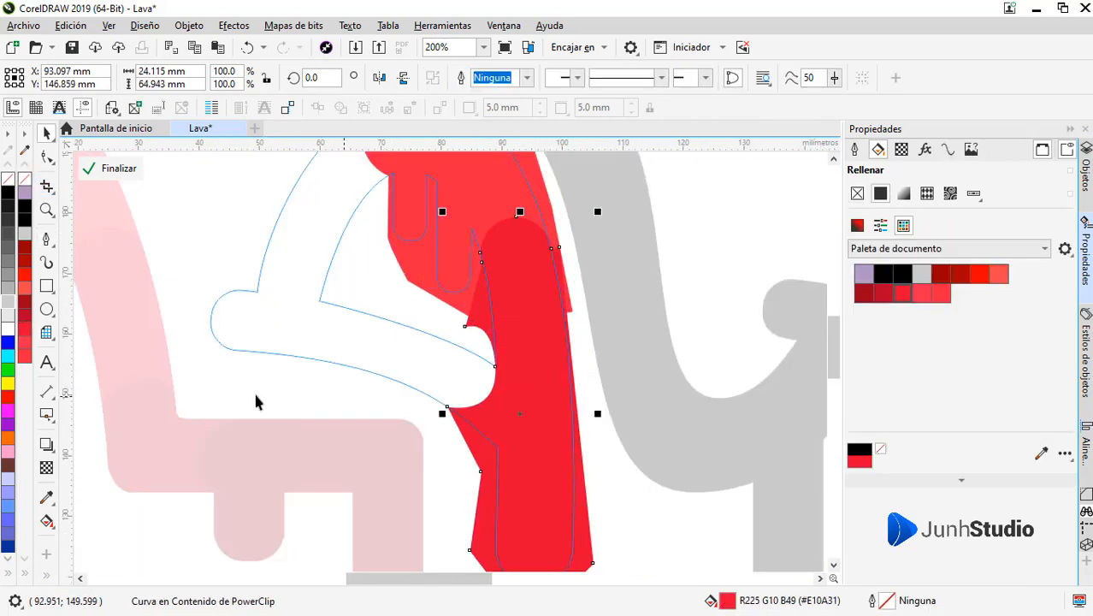
Draw a circle about 9.7 mm across on the first A's crossbar.
scroll(410, 342, down, 1)
scroll(359, 380, up, 1)
click(47, 240)
scroll(224, 309, up, 1)
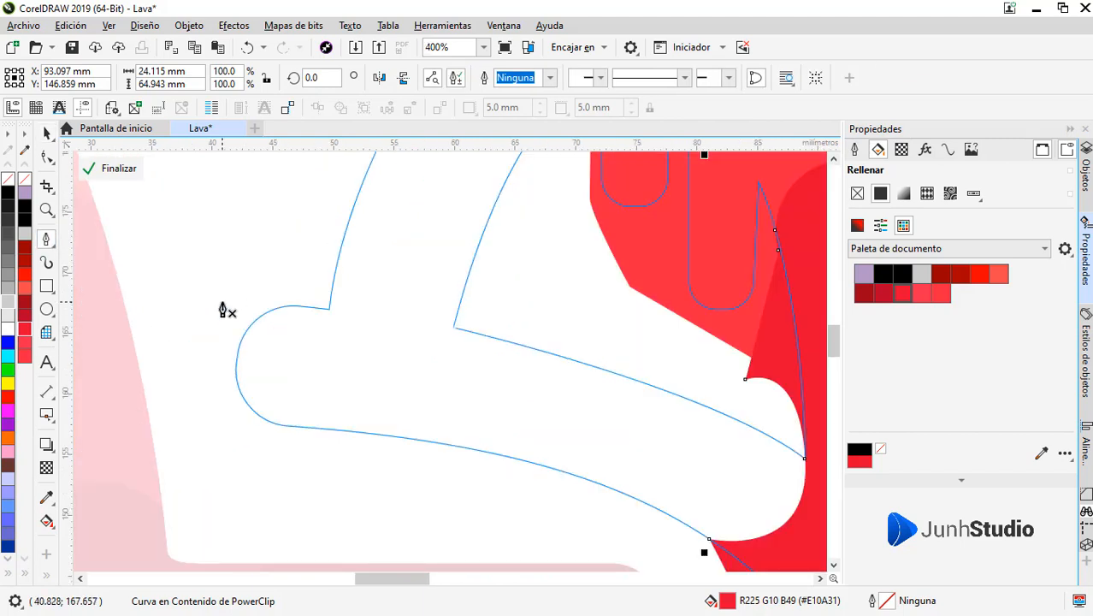
key(F7)
drag(430, 341, 549, 460)
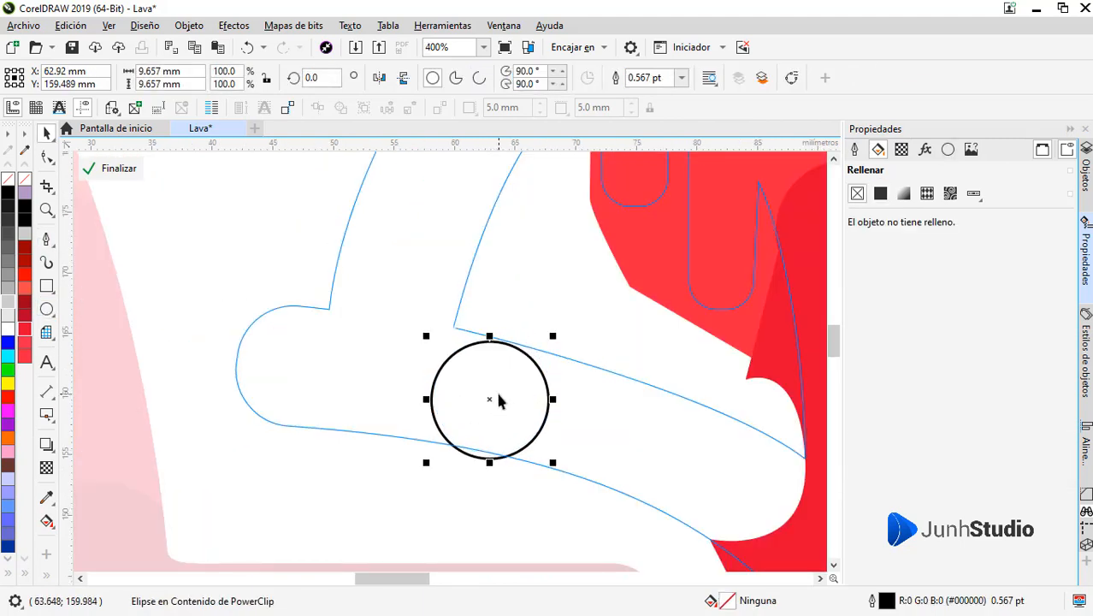
Fill the crossbar circle with dark red #9D0118 and remove its outline.
click(24, 306)
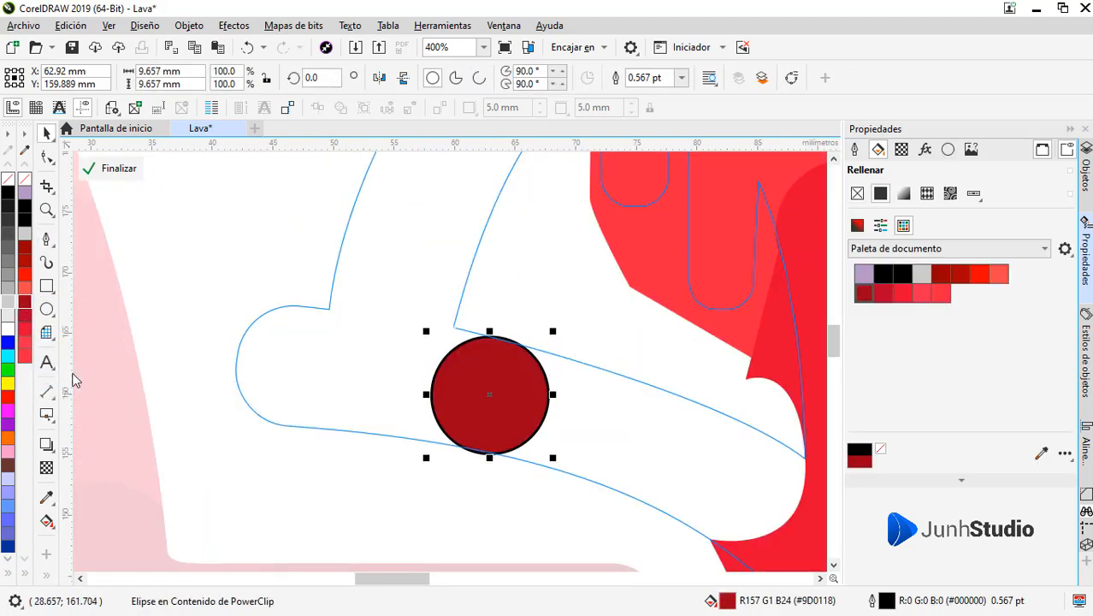
click(24, 315)
click(24, 302)
right_click(25, 180)
drag(469, 379, 395, 454)
key(Escape)
click(168, 413)
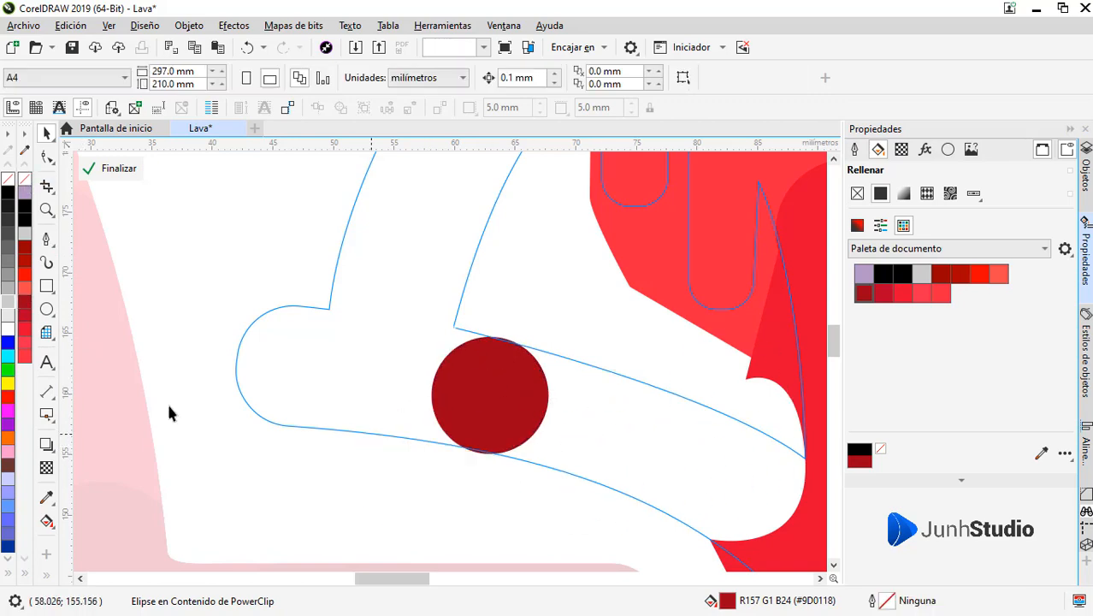
Draw a closed Pen shape about 24 by 14 mm around the left end of the first A's crossbar, reaching into the circle.
click(48, 240)
click(213, 301)
click(330, 309)
drag(493, 337, 540, 350)
click(468, 473)
drag(212, 395, 200, 334)
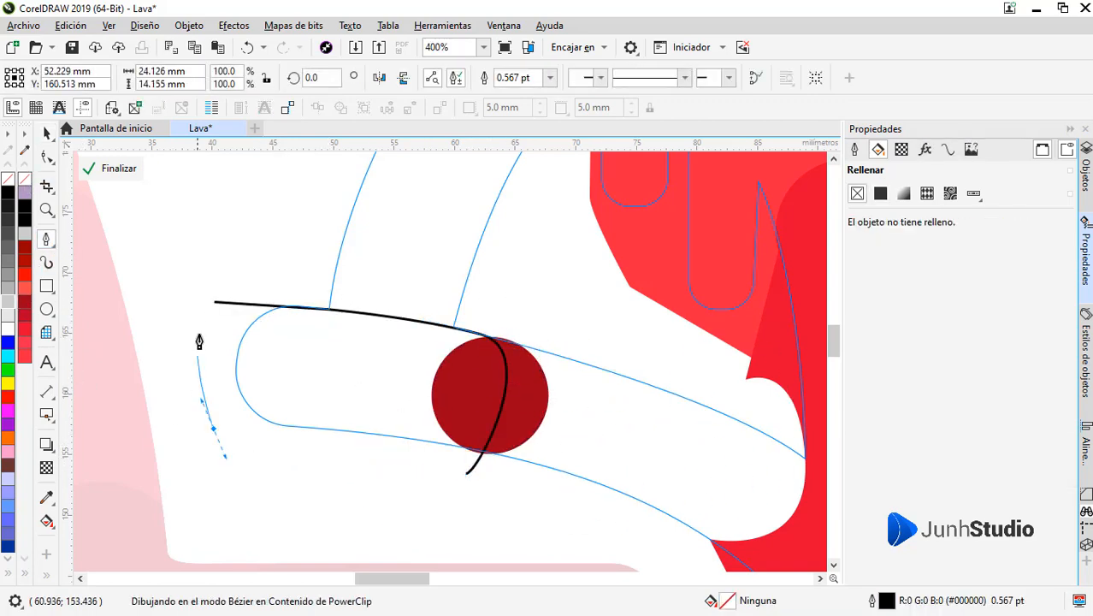
click(214, 301)
Fill the crossbar-end shape with #9D0118, remove its outline and weld it to the circle.
click(24, 303)
right_click(25, 180)
key(space)
shift+click(538, 411)
right_click(538, 411)
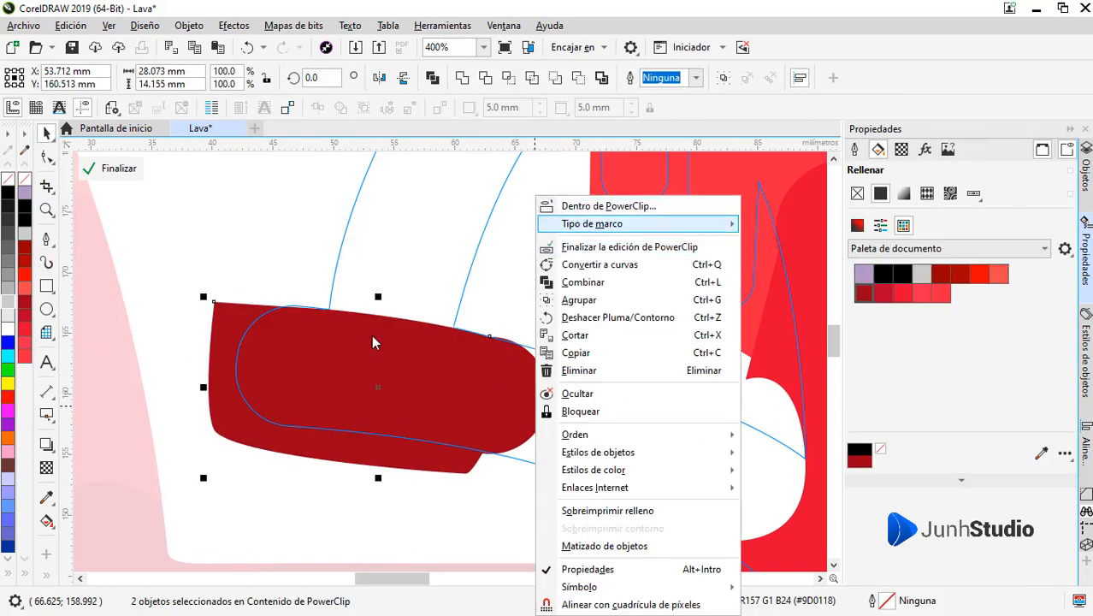
click(373, 337)
click(462, 78)
Adjust the nodes where the welded shape's top edge meets the circle so the edge follows the crossbar smoothly.
key(F10)
scroll(494, 337, up, 2)
drag(481, 347, 443, 313)
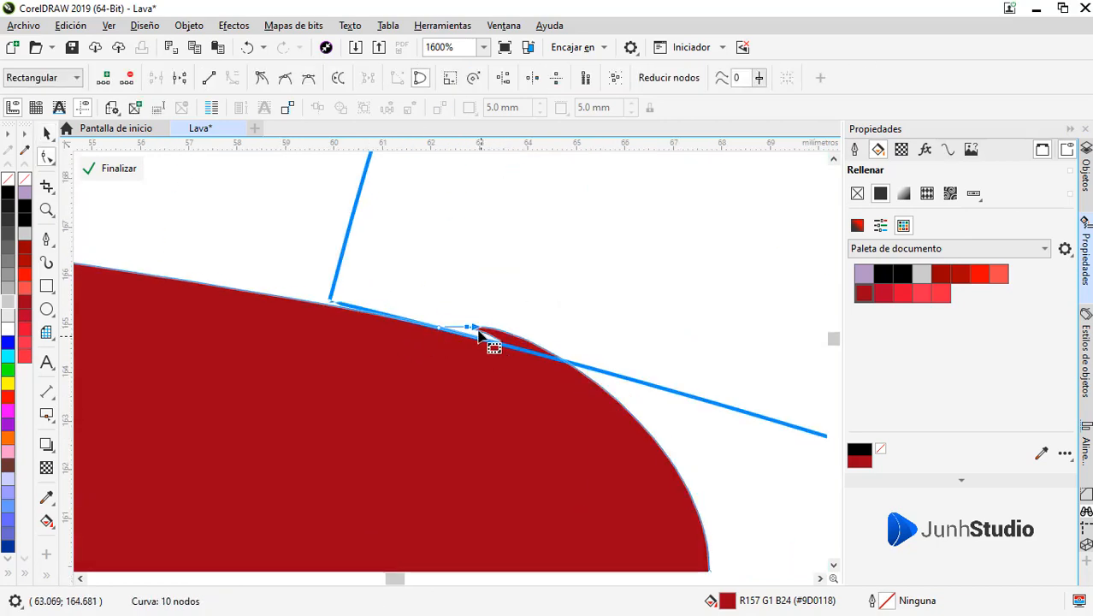
scroll(480, 337, up, 1)
click(263, 79)
scroll(479, 344, up, 1)
drag(442, 353, 440, 340)
scroll(469, 345, down, 1)
scroll(413, 388, down, 4)
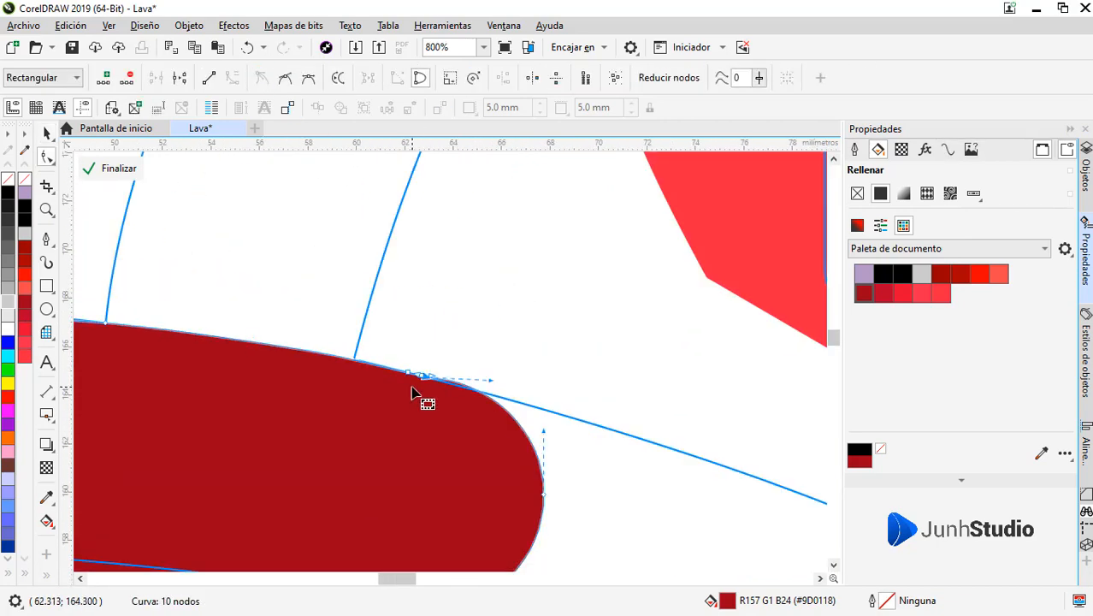
Cover the right part of the first A's crossbar with a #B90228 Pen shape about 34 by 21 mm and finish editing the clip contents.
key(space)
scroll(539, 443, up, 1)
click(519, 391)
click(46, 239)
click(279, 294)
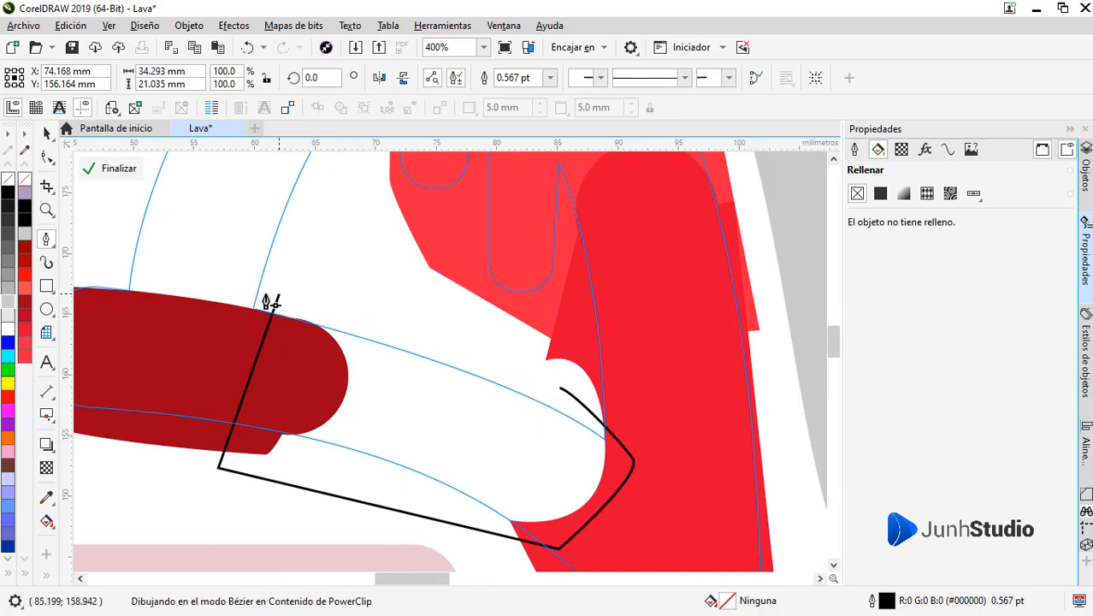
click(270, 301)
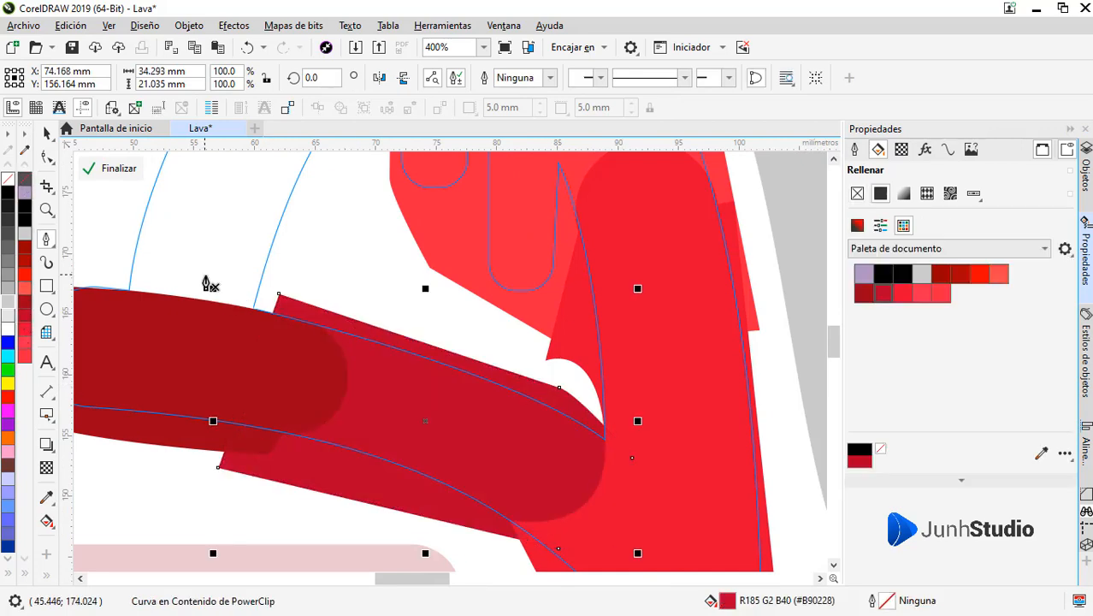
scroll(210, 285, down, 5)
click(112, 169)
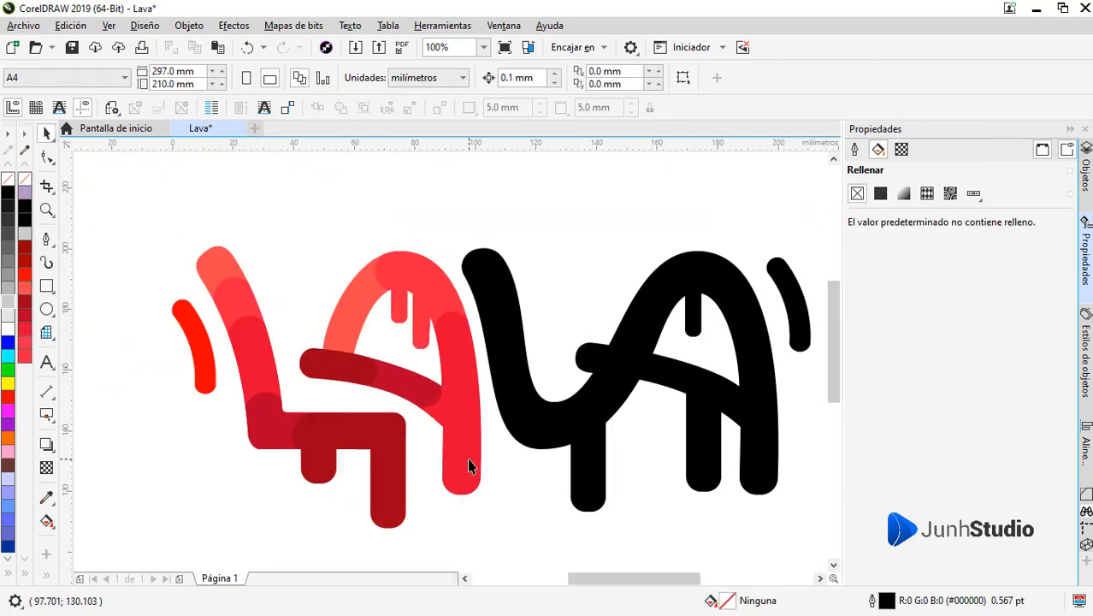
drag(622, 327, 420, 397)
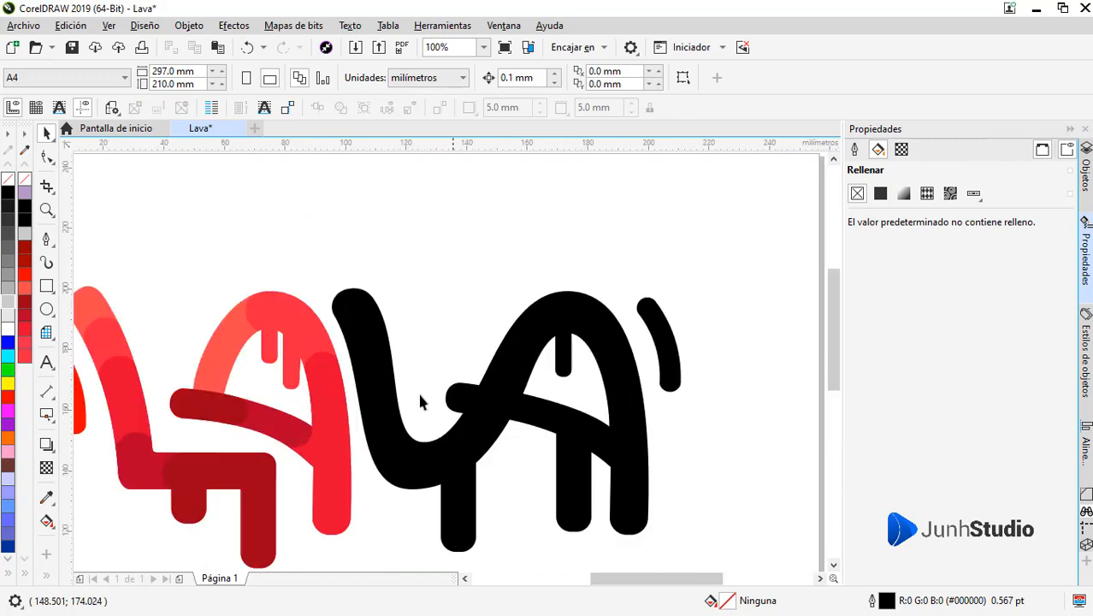
click(210, 479)
scroll(339, 474, down, 1)
scroll(272, 474, up, 1)
double_click(265, 474)
click(193, 402)
click(105, 169)
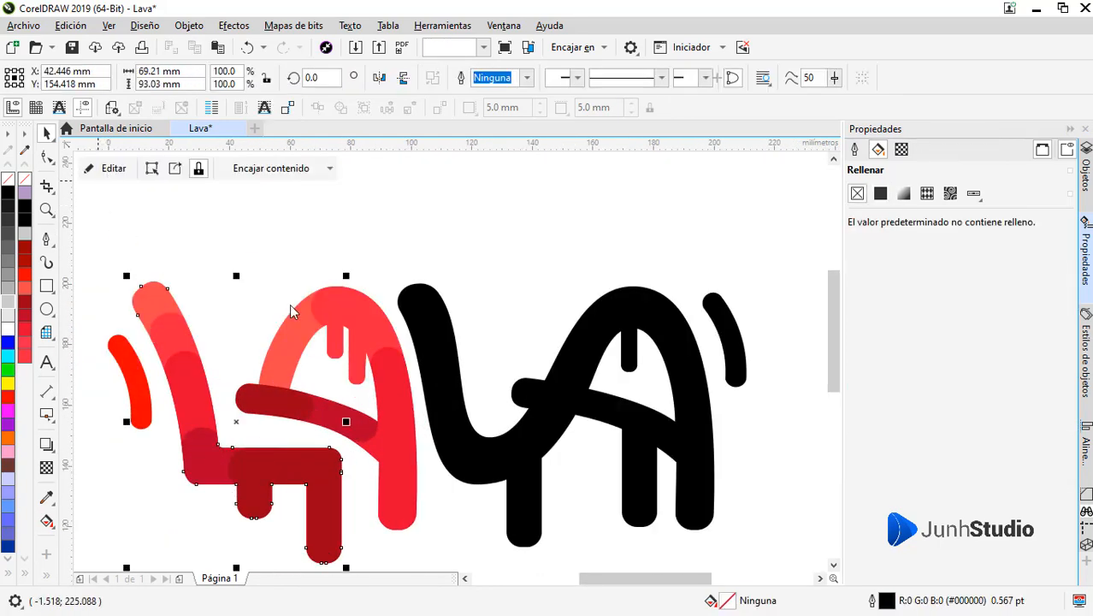
Fill the joined V and second A lettering with light red #FE464E.
scroll(271, 344, down, 1)
drag(180, 302, 318, 468)
click(117, 168)
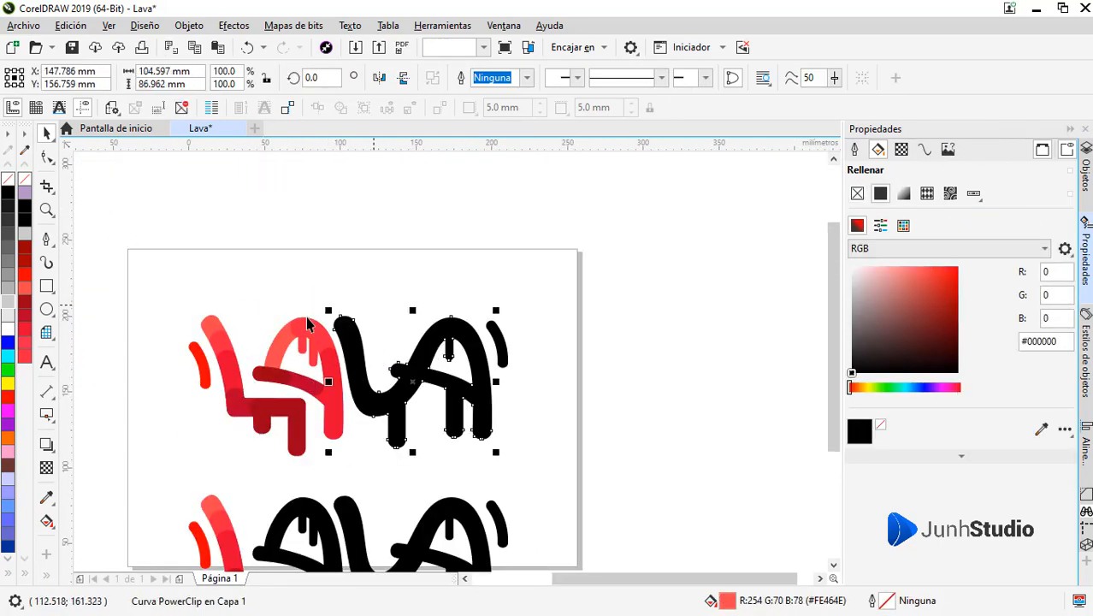
scroll(410, 337, up, 1)
key(F7)
drag(342, 237, 371, 264)
click(367, 335)
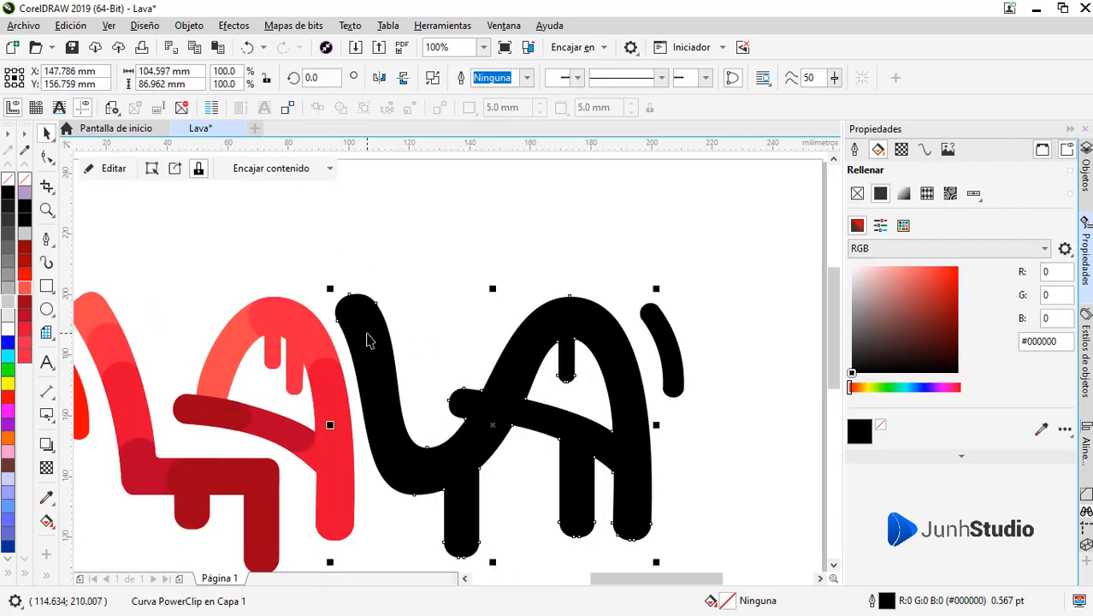
click(25, 288)
Open the joined V and A's clip contents and draw a circle about 9.5 mm across beside the V.
ctrl+click(487, 426)
drag(486, 426, 336, 252)
click(410, 349)
click(46, 309)
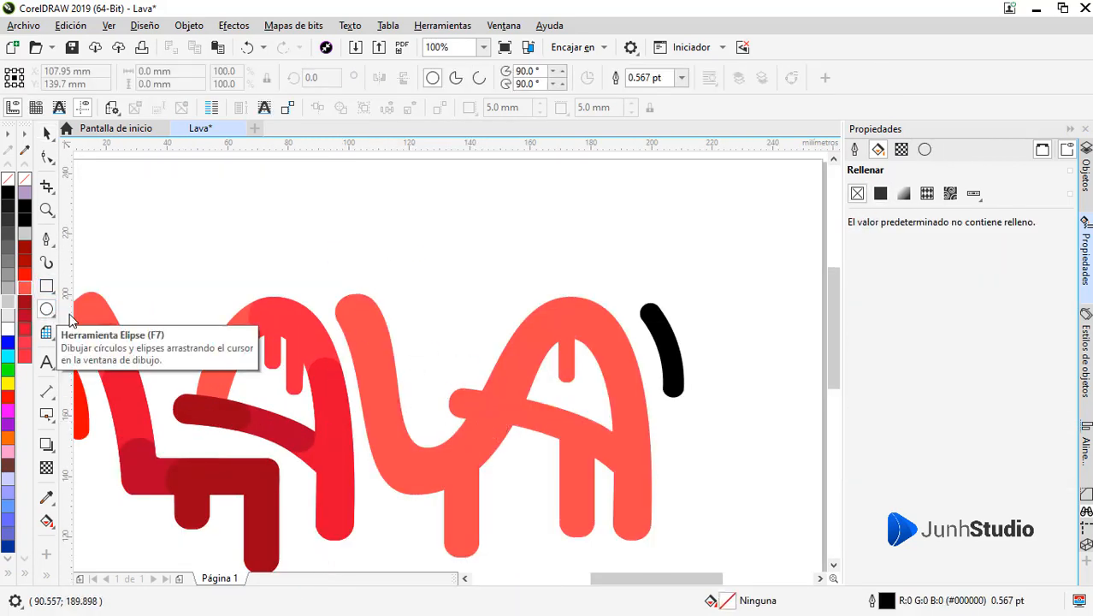
click(46, 133)
click(359, 316)
click(92, 170)
click(385, 264)
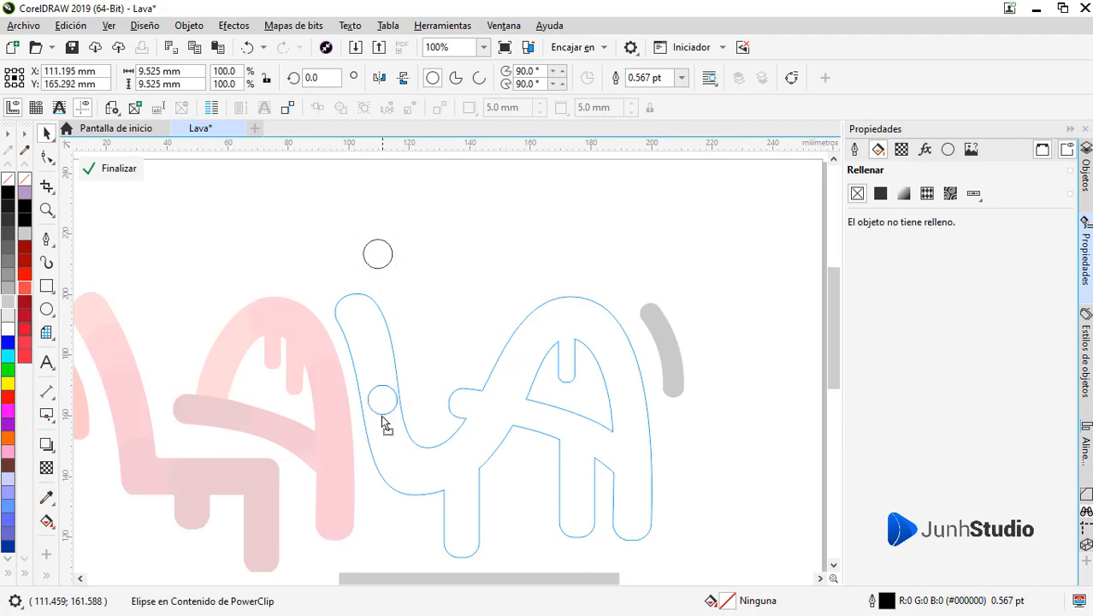
Enlarge the circle to about 19 mm on the V's bottom bend, fill it with #FE464E and remove its outline.
scroll(446, 427, up, 1)
click(29, 287)
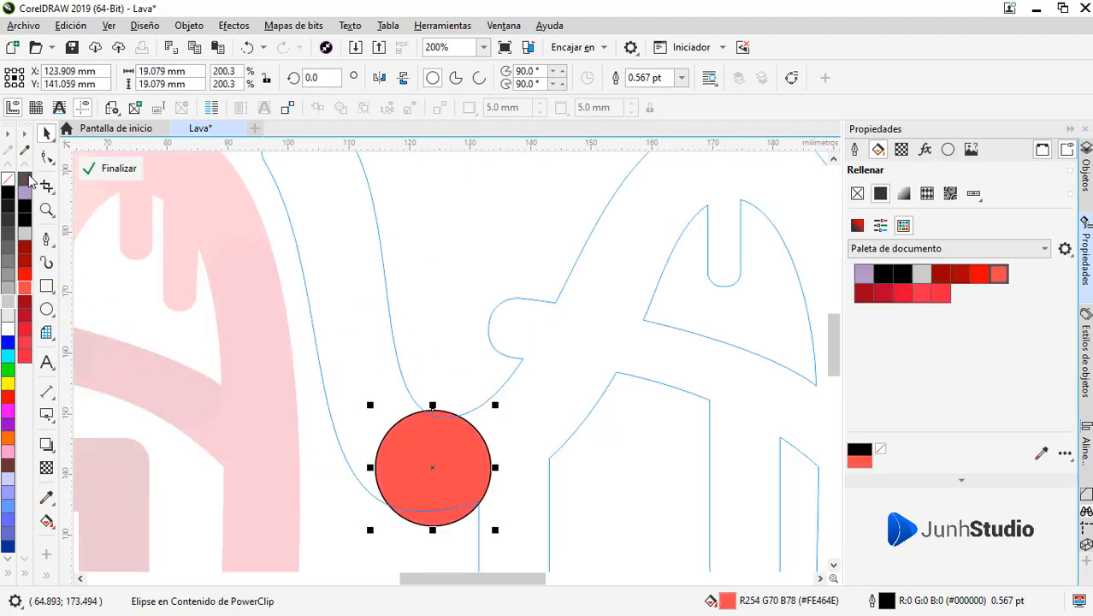
scroll(456, 447, down, 1)
scroll(464, 449, up, 1)
Copy the circle twice up the V's stem, about 15.8 and 15.3 mm across, and shrink the bottom one to about 17 mm.
drag(479, 443, 407, 346)
right_click(407, 346)
drag(498, 421, 487, 411)
scroll(462, 463, down, 1)
scroll(462, 465, up, 1)
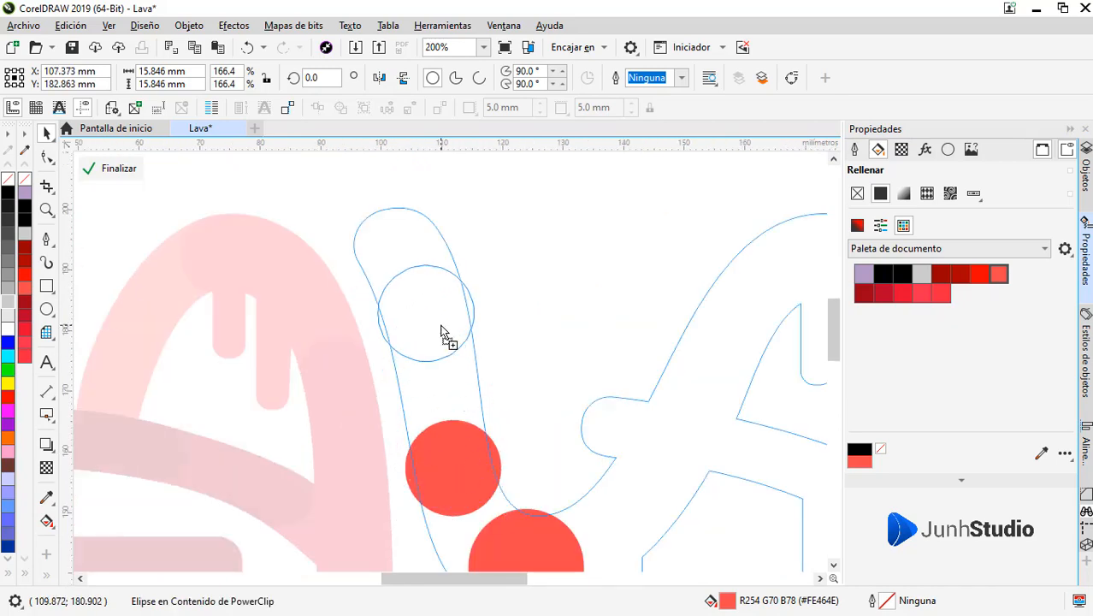
drag(480, 364, 477, 361)
scroll(416, 280, down, 1)
scroll(484, 424, up, 1)
click(485, 425)
drag(520, 490, 513, 484)
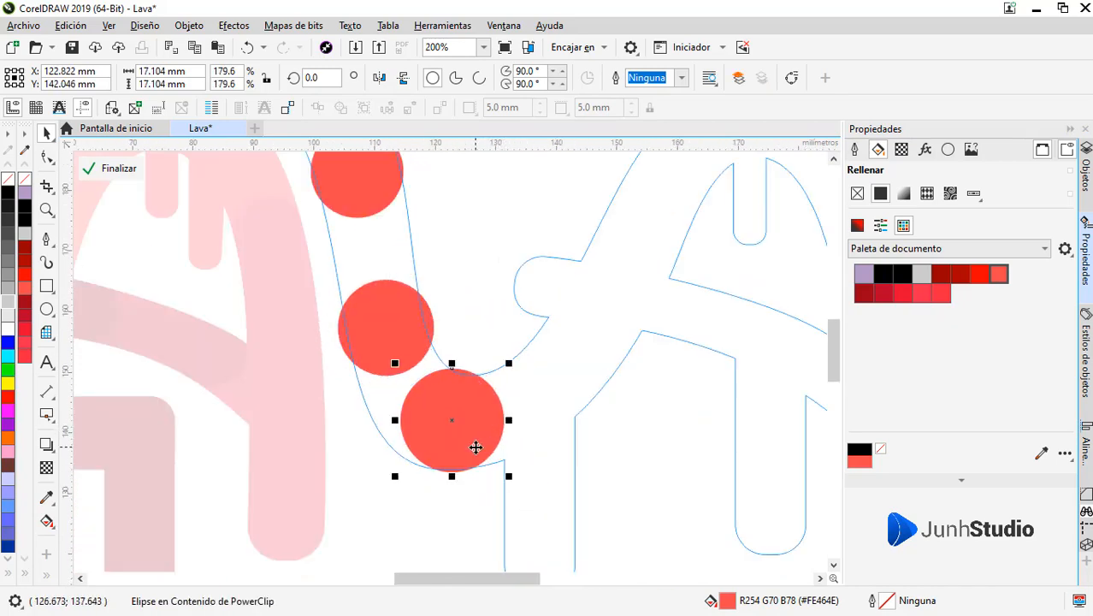
Fill the two stem circles with #F5294F and #E10A31 going upward, and add a #B90228 copy at the V's tip.
click(26, 345)
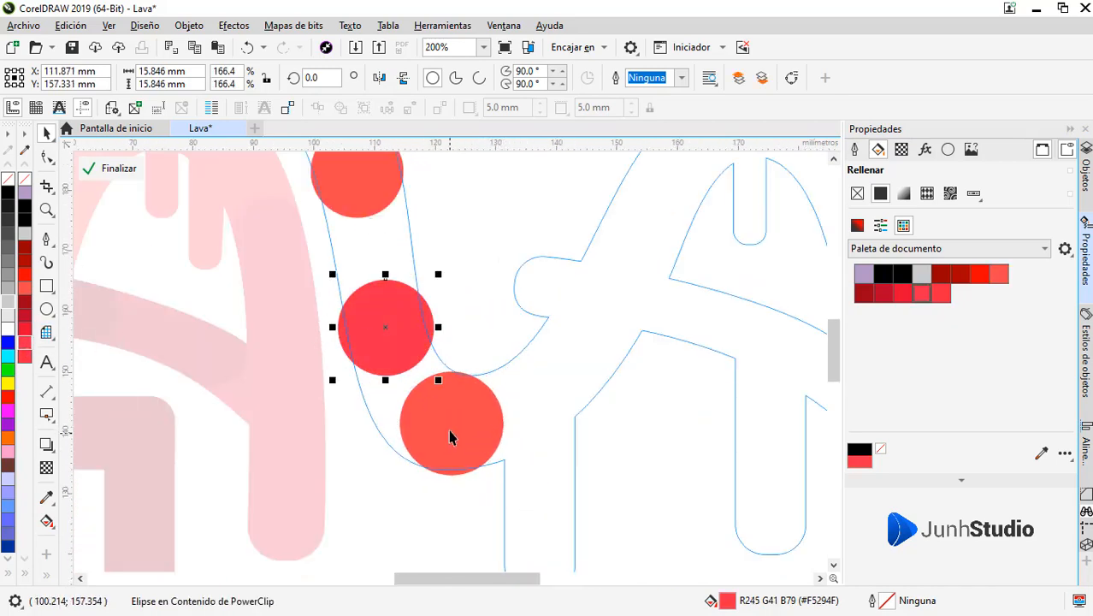
scroll(451, 441, down, 1)
scroll(410, 324, up, 1)
click(27, 338)
drag(410, 327, 366, 224)
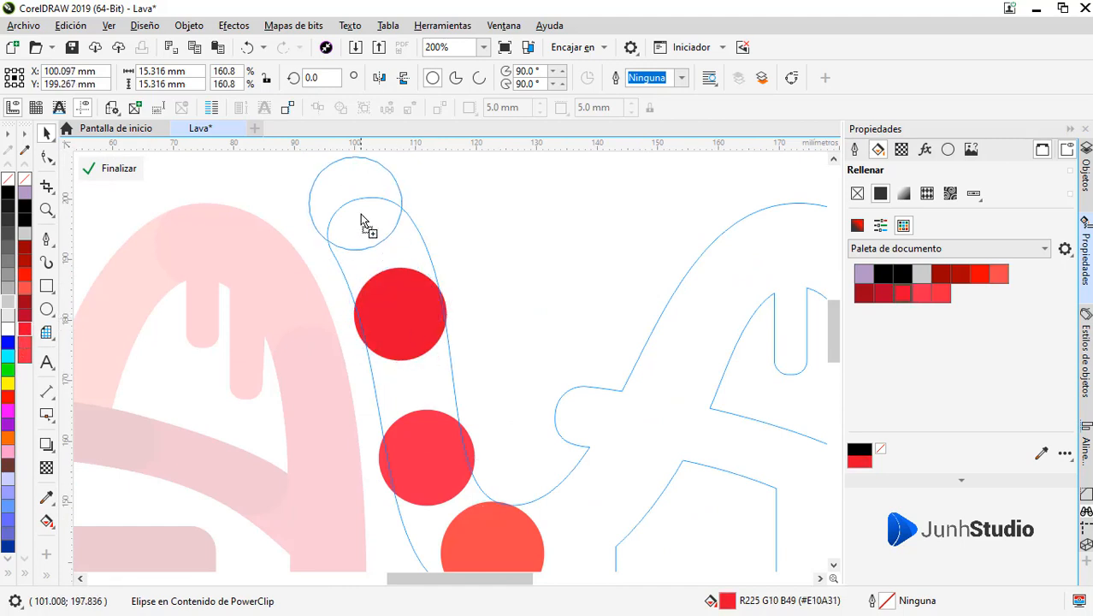
click(27, 321)
Draw a four-sided Pen shape about 25 by 25 mm linking the V's tip circle to the circle below it.
click(46, 239)
click(309, 240)
click(408, 178)
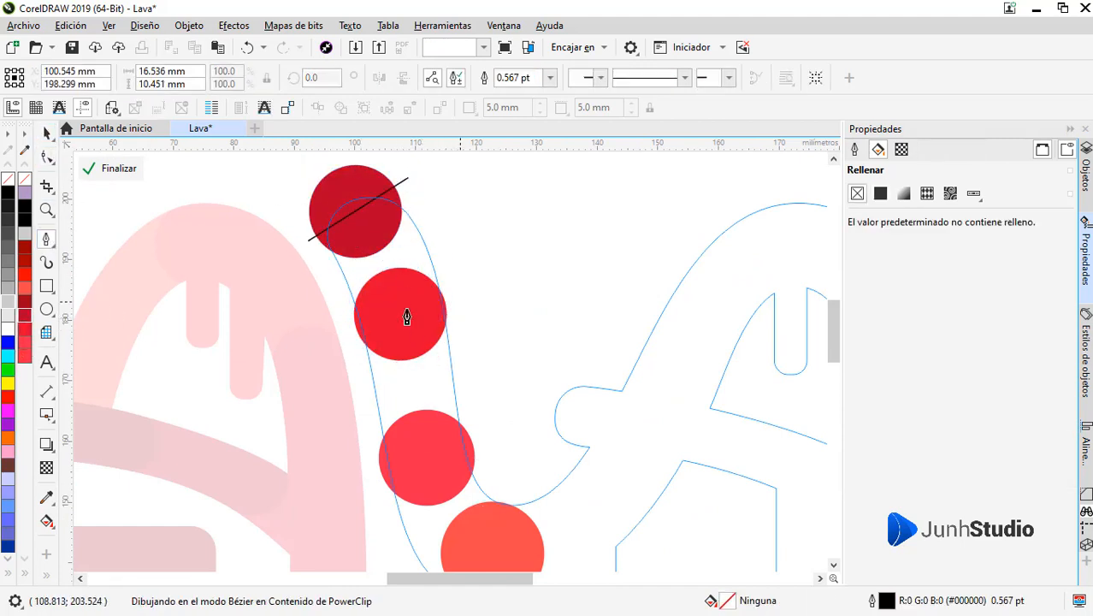
click(460, 301)
click(345, 331)
Fill the linking shape with #B90228, remove its outline and weld it to the tip circle.
click(25, 315)
right_click(25, 179)
key(space)
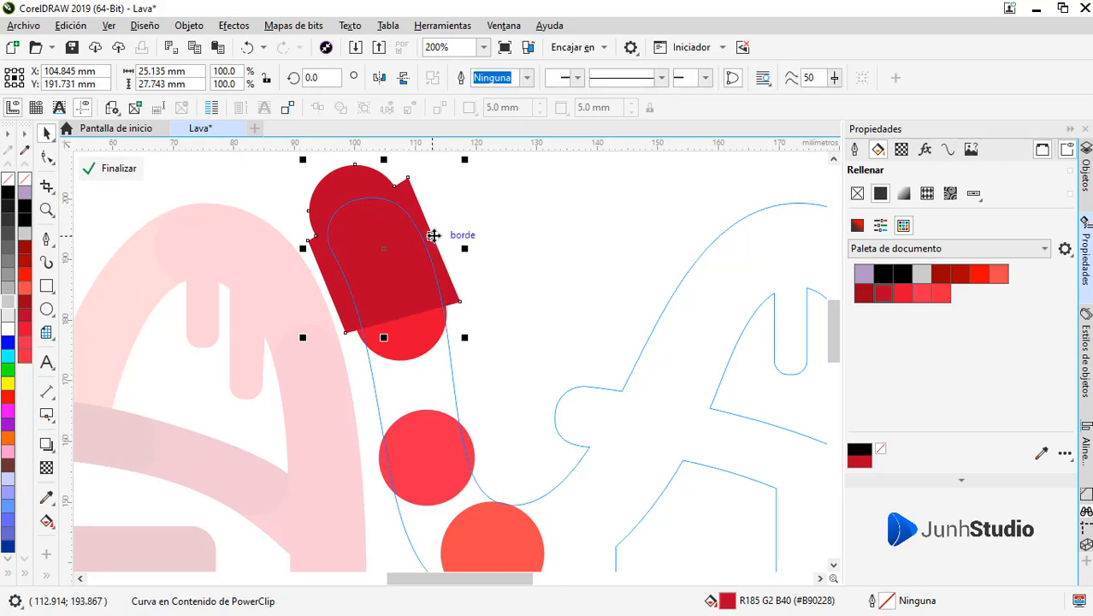
Draw a four-sided Pen shape along the V's stem from the #E10A31 circle down to the #F5294F circle.
click(401, 316)
key(space)
click(350, 341)
click(459, 275)
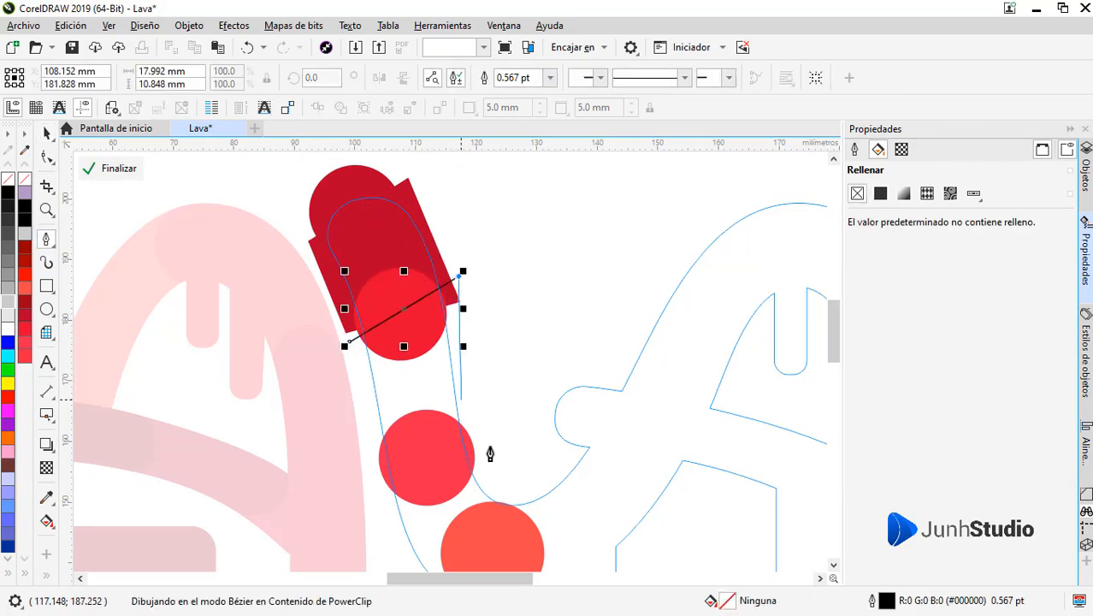
click(489, 444)
click(371, 471)
click(349, 342)
Fill the stem shape with #E10A31 without outline and weld it to the matching circle.
key(space)
shift+click(374, 293)
click(463, 79)
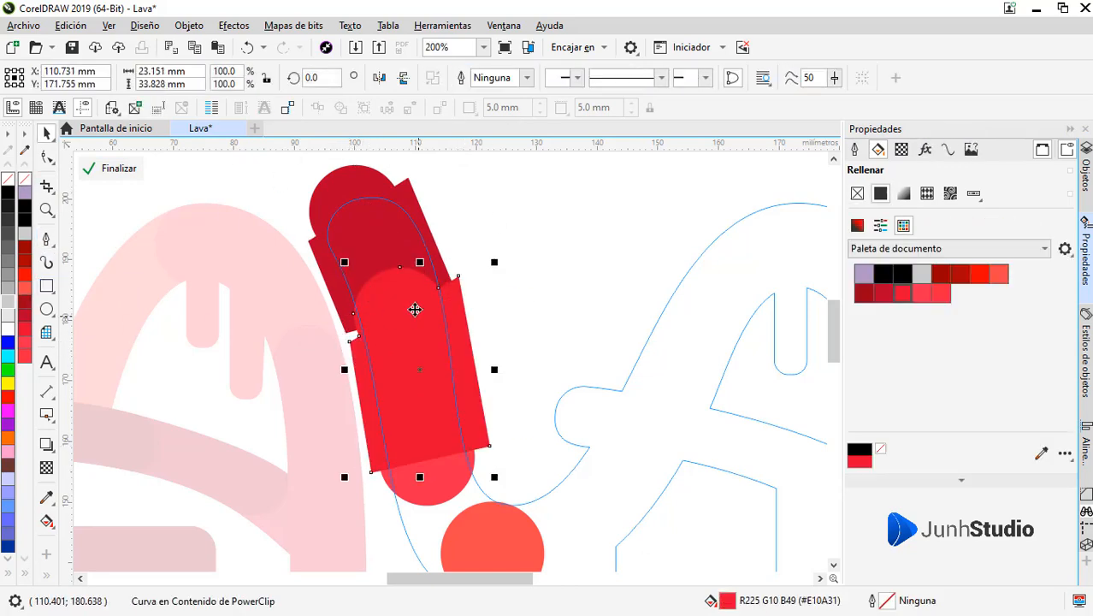
Send the V's #B90228 and #E10A31 segments behind the lower circles.
scroll(414, 309, down, 1)
scroll(419, 332, up, 1)
shift+click(341, 193)
key(shift+Page_Down)
scroll(385, 342, down, 1)
scroll(389, 346, up, 1)
Draw a closed Pen shape around the V's lower bend from the #F5294F circle to the bottom circle.
click(393, 374)
key(space)
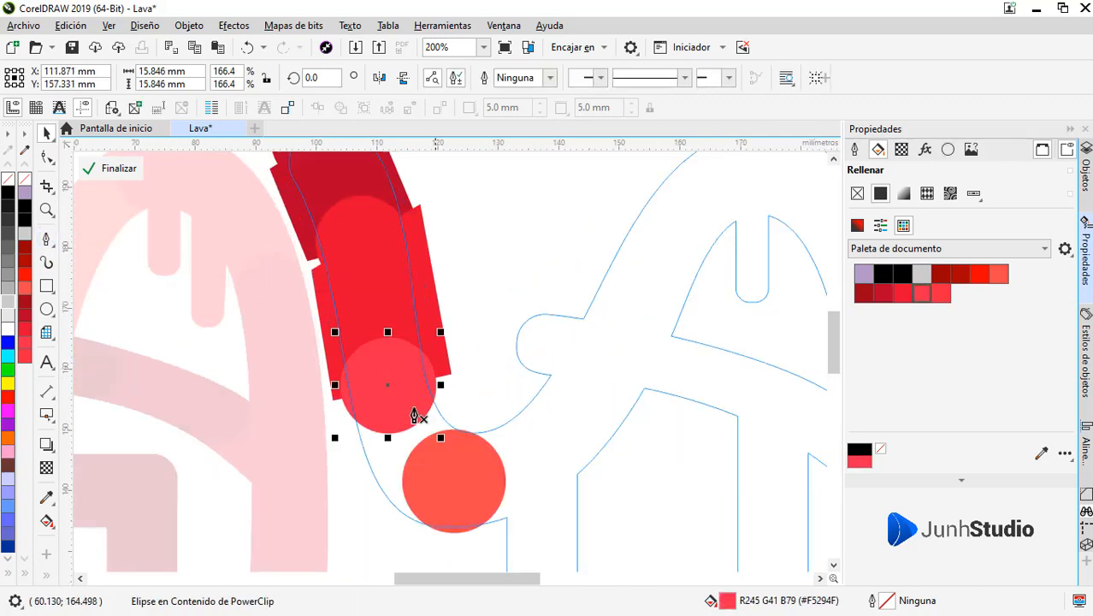
click(332, 399)
click(451, 373)
click(479, 421)
click(450, 554)
click(333, 400)
Weld the lower bend shape to its circle, filled with #F5294F and without outline.
key(space)
shift+click(380, 385)
click(463, 79)
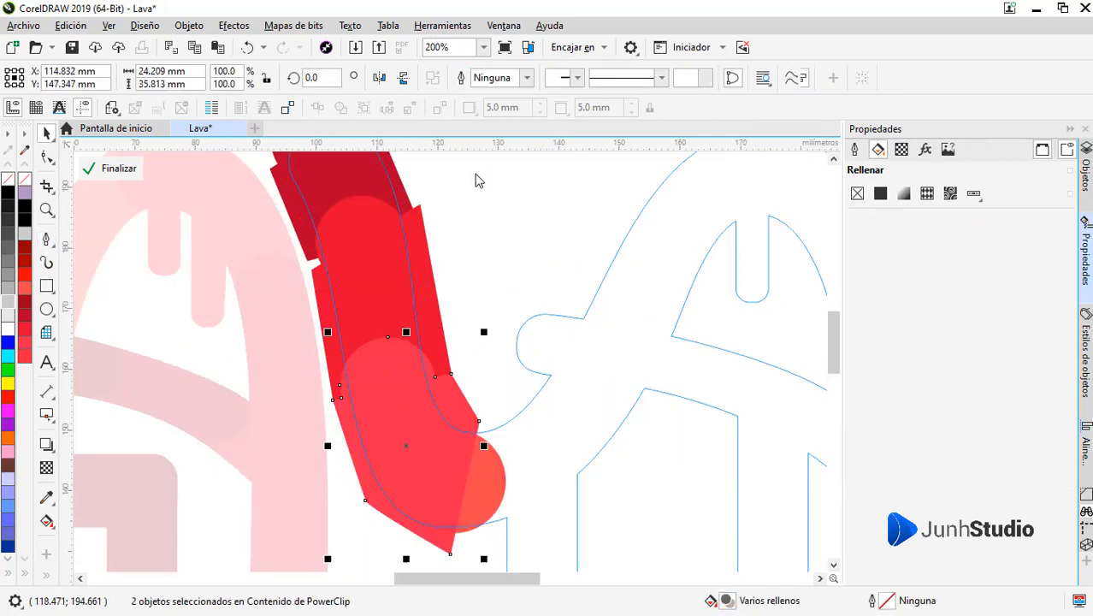
Send the three welded V segments to the back, behind the #FE464E bottom circle.
shift+click(389, 235)
shift+click(318, 171)
key(shift+Page_Down)
scroll(363, 325, down, 1)
key(Escape)
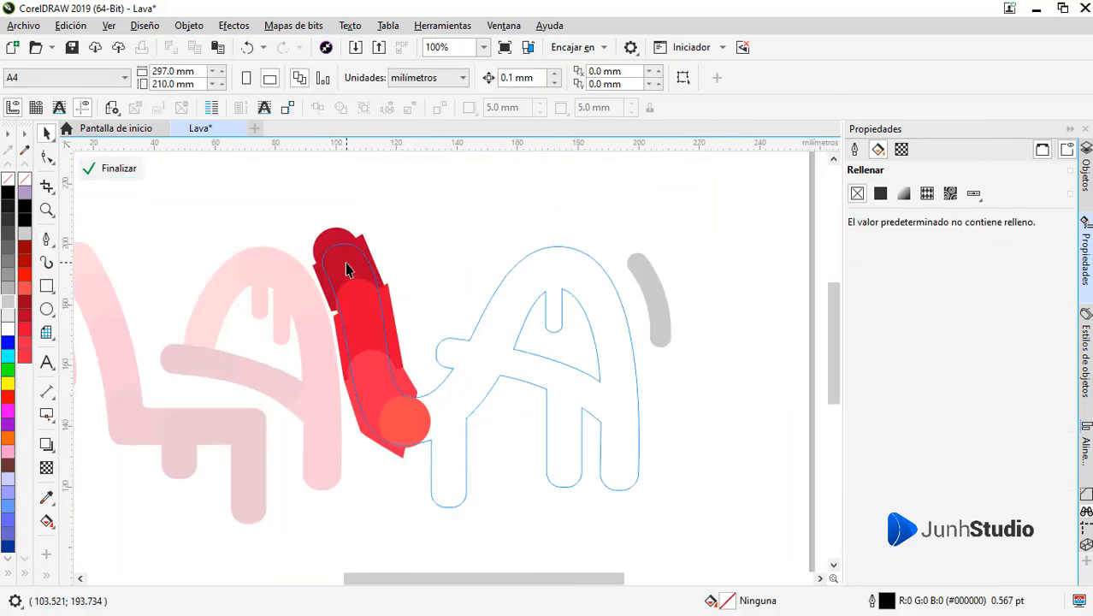
Try a copy of the V's #B90228 tip segment on the left end of the second A's crossbar, rotated to 232.42 degrees.
click(348, 272)
drag(442, 247, 453, 245)
click(452, 248)
drag(486, 211, 441, 332)
scroll(572, 299, up, 1)
drag(378, 228, 380, 316)
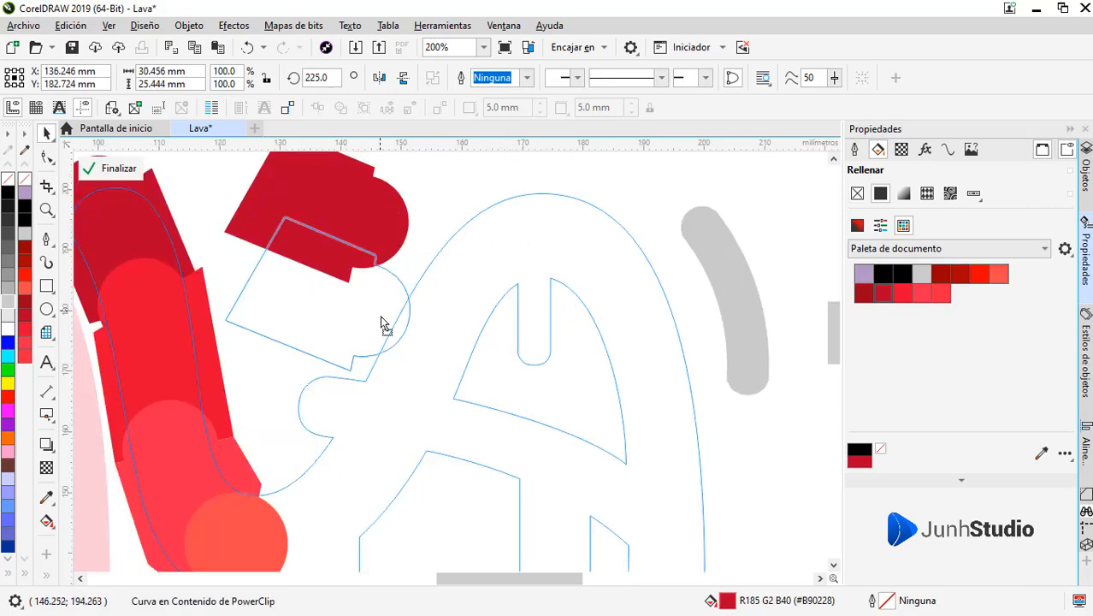
drag(432, 420, 432, 421)
drag(469, 323, 457, 312)
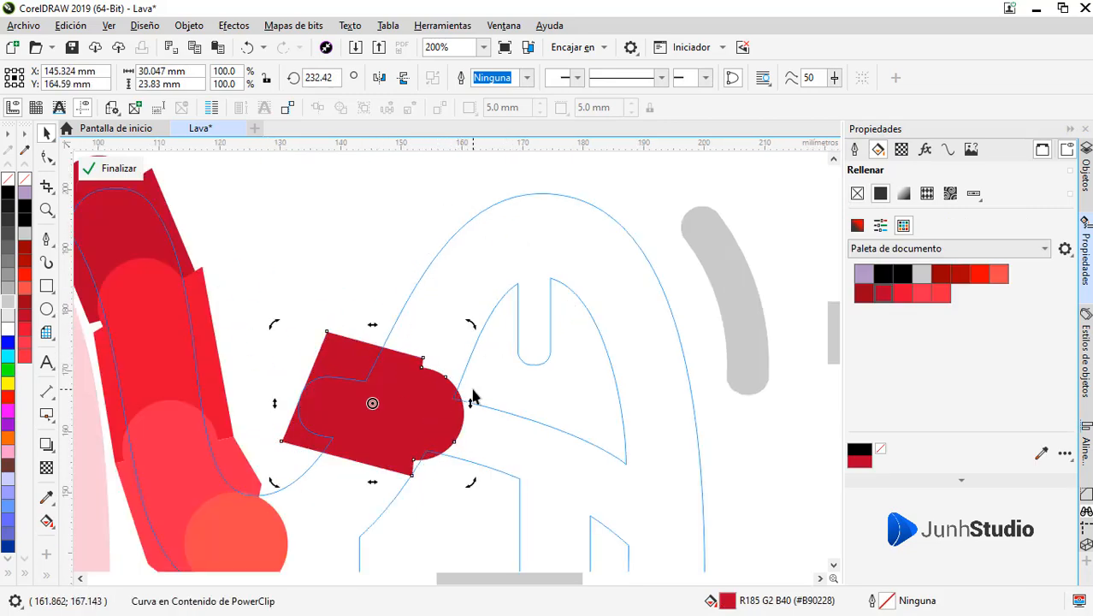
Finish editing the clip contents and raise the two lower corners of the second A's inner opening.
click(89, 168)
key(F10)
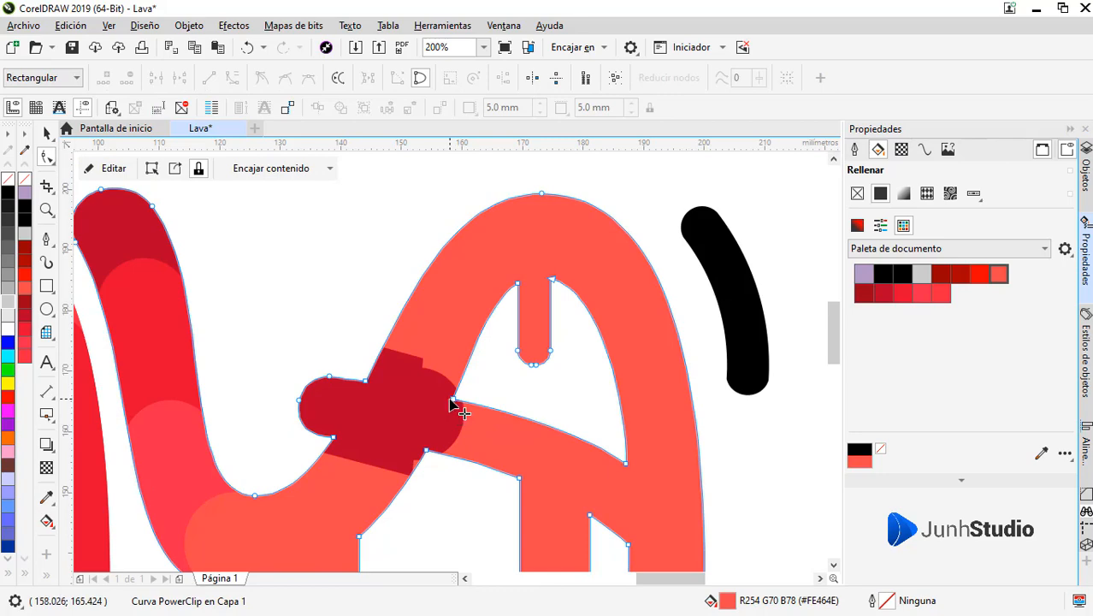
drag(452, 400, 460, 385)
scroll(628, 463, up, 1)
drag(625, 462, 626, 441)
scroll(637, 417, down, 1)
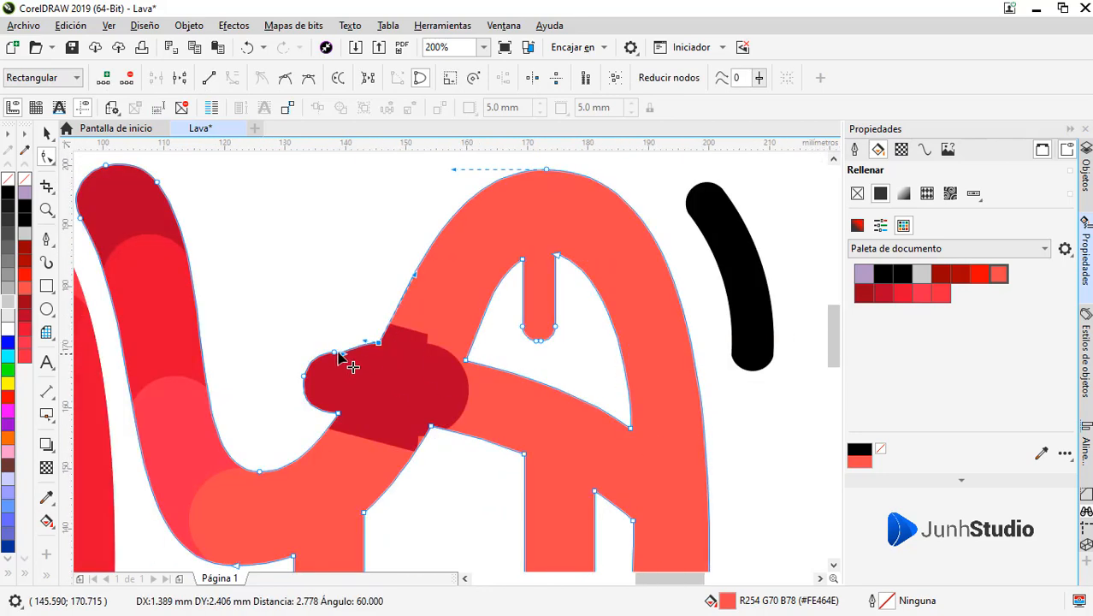
Reshape the upper edge of the second A's crossbar tip by moving its corner at the stroke and removing the top node.
scroll(325, 342, up, 2)
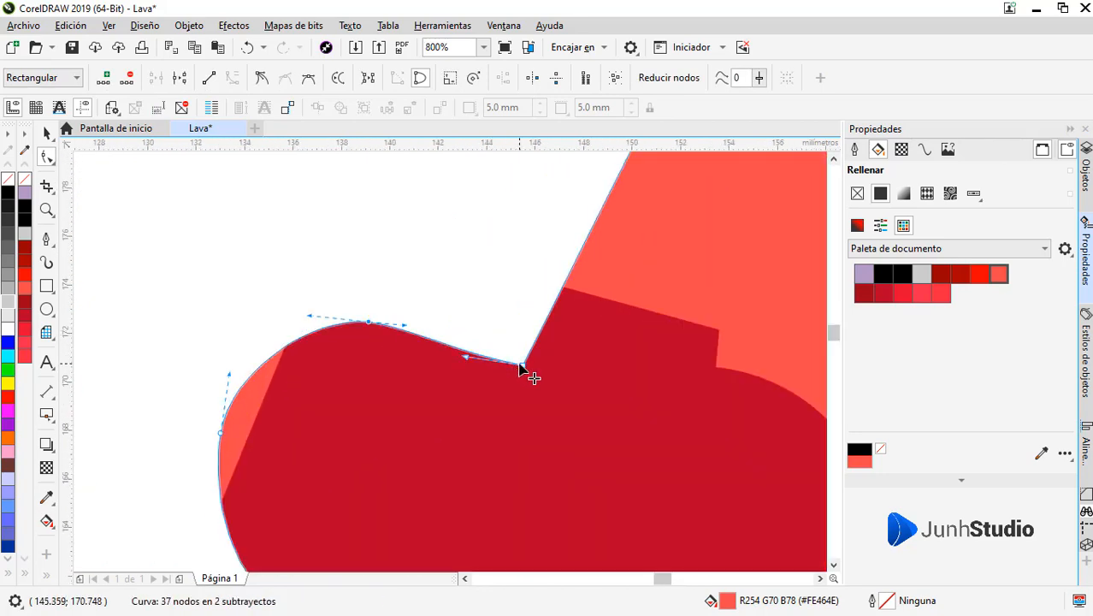
drag(521, 367, 528, 356)
drag(471, 348, 512, 349)
scroll(544, 354, up, 1)
double_click(192, 294)
scroll(520, 313, down, 2)
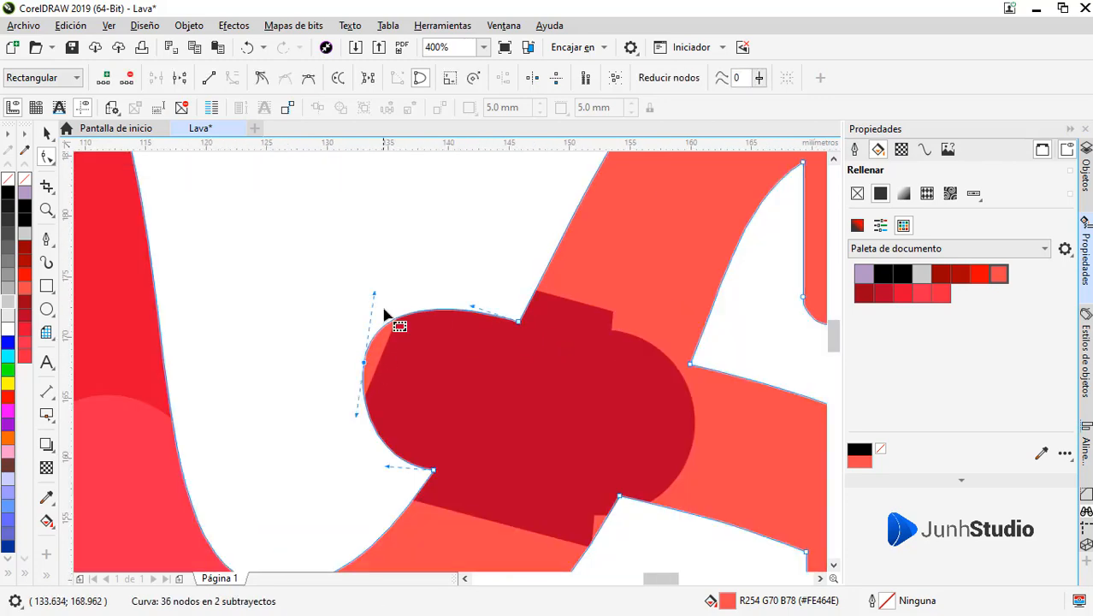
Move the lower corner of the crossbar tip slightly up where it meets the V's curve.
scroll(365, 366, down, 1)
scroll(380, 417, up, 1)
drag(366, 409, 370, 404)
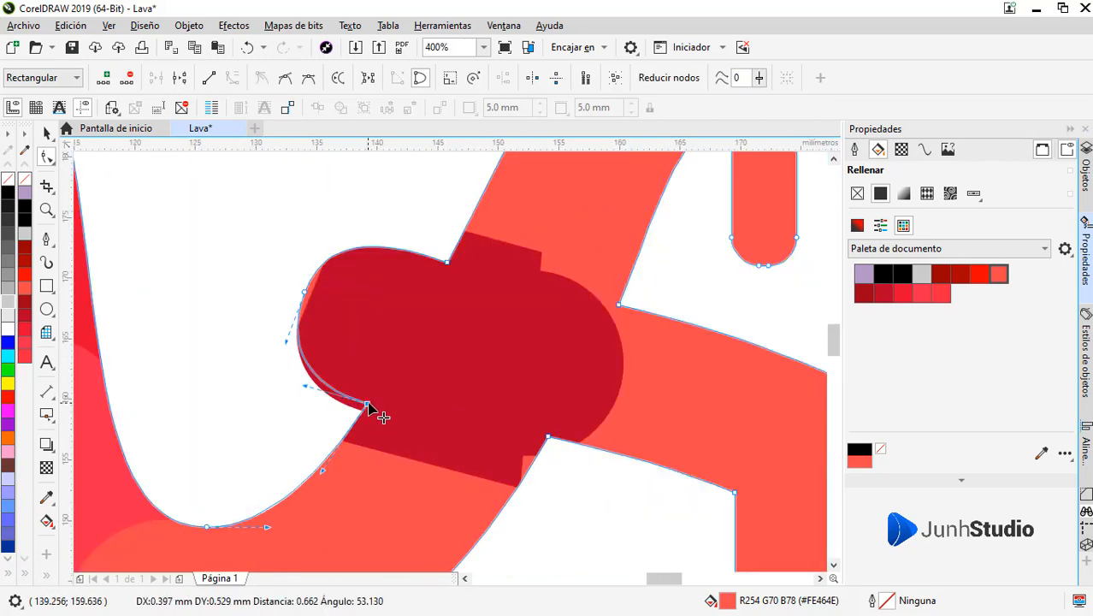
scroll(345, 413, down, 1)
scroll(520, 403, down, 1)
Reopen the joined V and A's clip contents and delete the rotated #B90228 segment on the crossbar.
key(space)
click(428, 321)
double_click(473, 379)
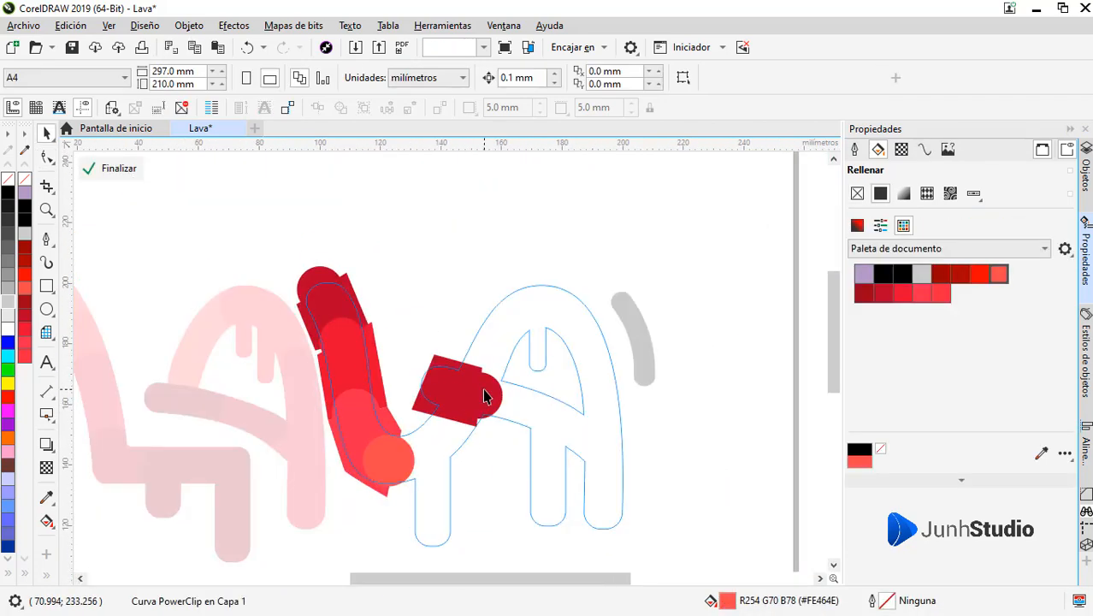
scroll(484, 393, up, 1)
mouse_move(484, 399)
mouse_down()
mouse_move(499, 394)
mouse_move(569, 458)
mouse_move(566, 427)
mouse_move(596, 459)
mouse_move(619, 459)
mouse_up()
key(Delete)
Draw a circle across the second A's crossbar, fill it with #9D0118 and remove its outline.
click(46, 309)
scroll(516, 404, up, 1)
click(24, 301)
right_click(8, 179)
Trace a closed shape around the second A's crossbar tip, ending inside the #9D0118 circle, and adjust its end node.
click(46, 239)
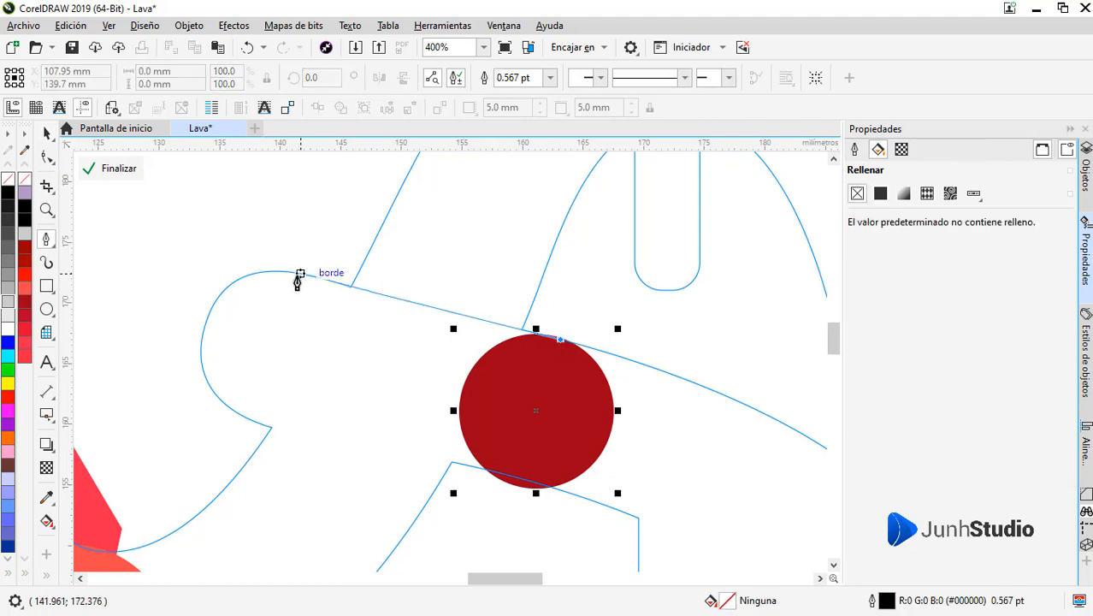
drag(238, 261, 239, 262)
click(206, 275)
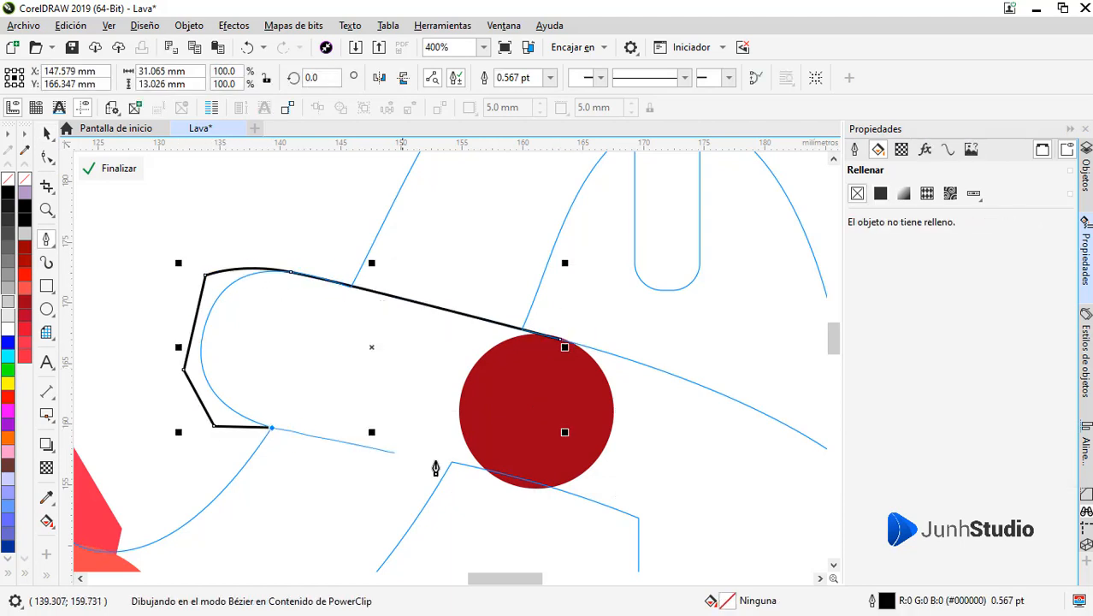
drag(560, 346, 568, 366)
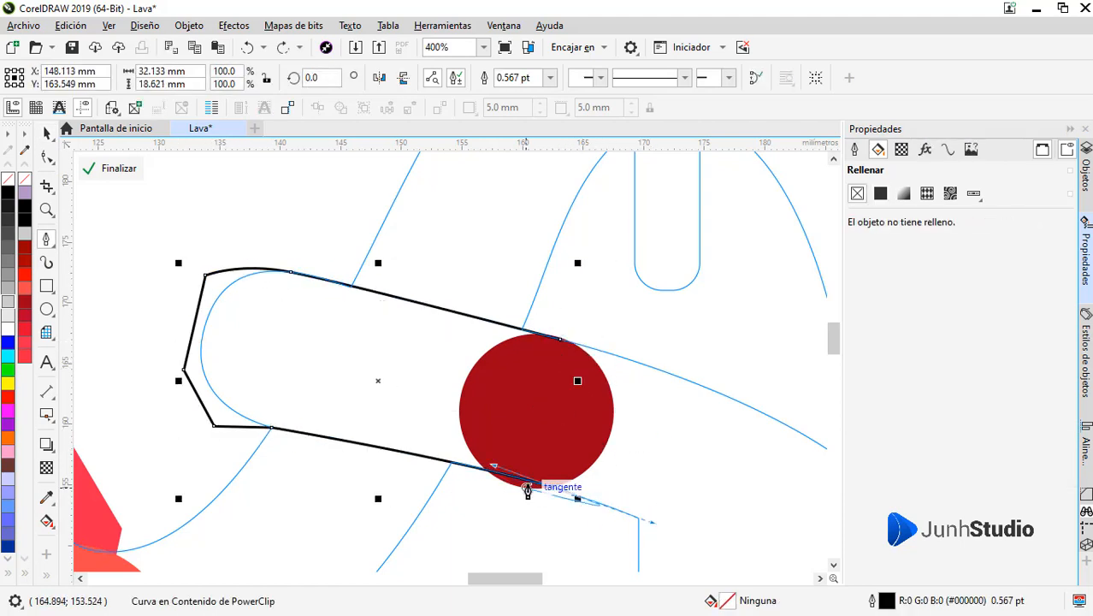
key(F10)
drag(558, 446, 551, 437)
Weld the traced crossbar shape to the circle as one #9D0118 segment.
key(space)
shift+click(601, 420)
click(317, 108)
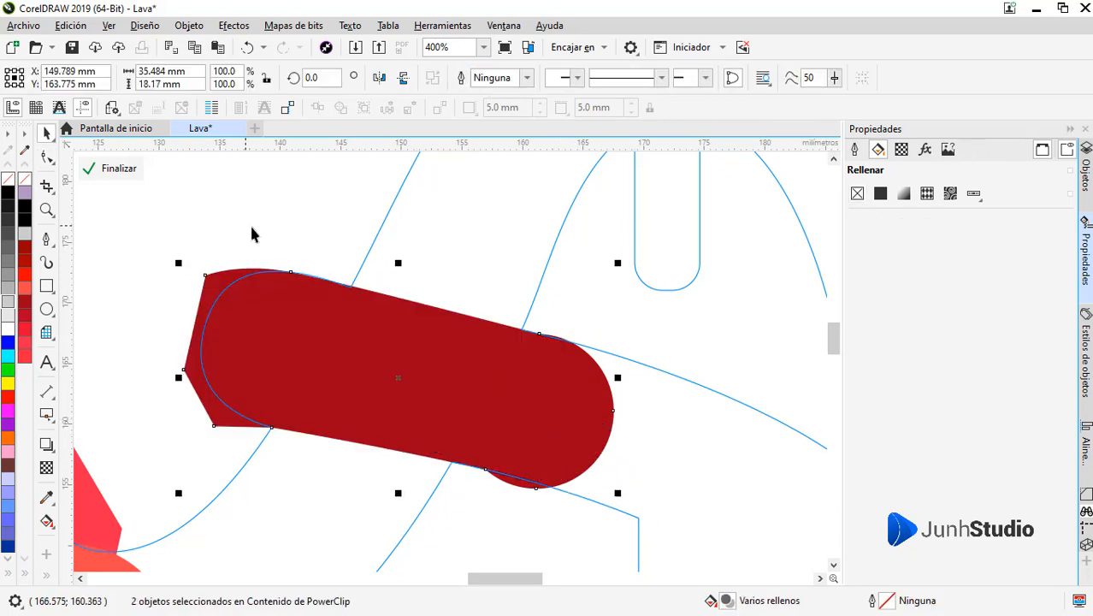
click(289, 240)
scroll(300, 283, down, 1)
scroll(496, 334, up, 1)
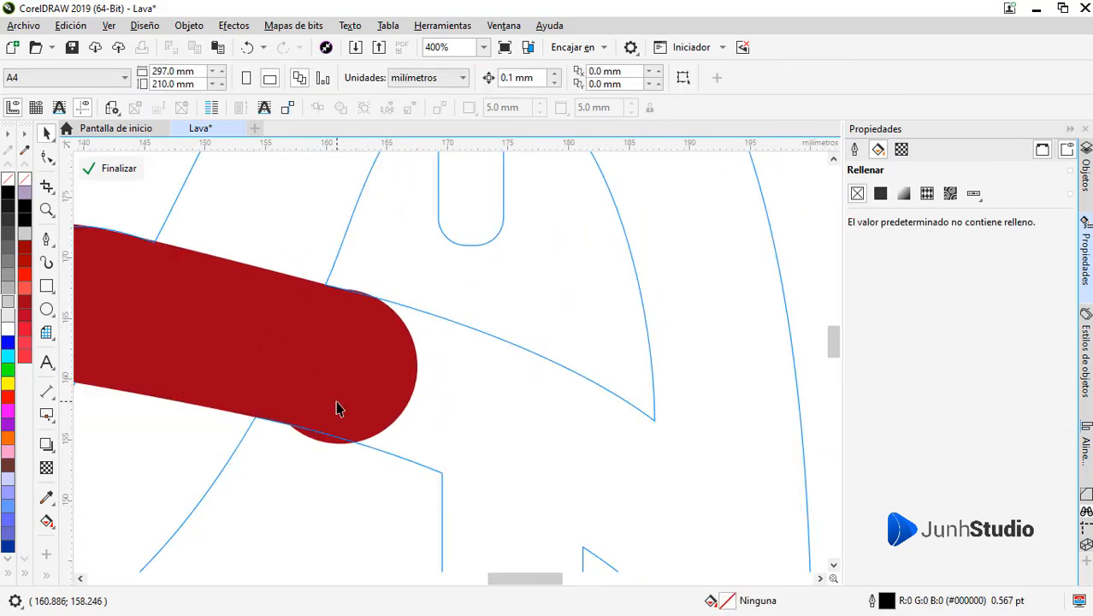
Copy the first A's three clipped red segments into the joined V and A's clip and place them over the second A.
scroll(203, 310, down, 2)
click(203, 338)
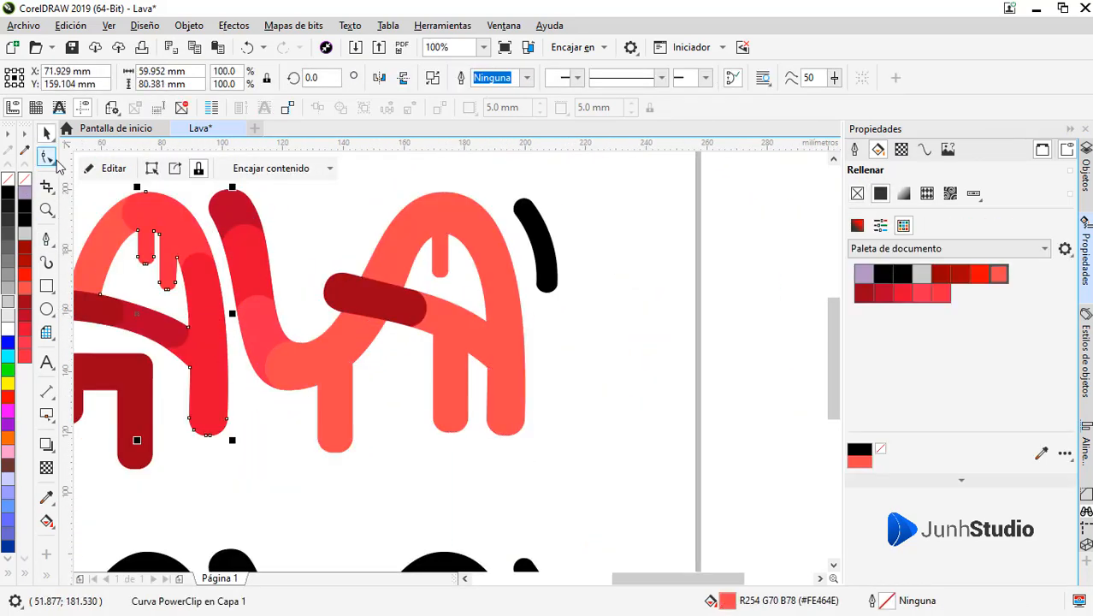
shift+click(173, 358)
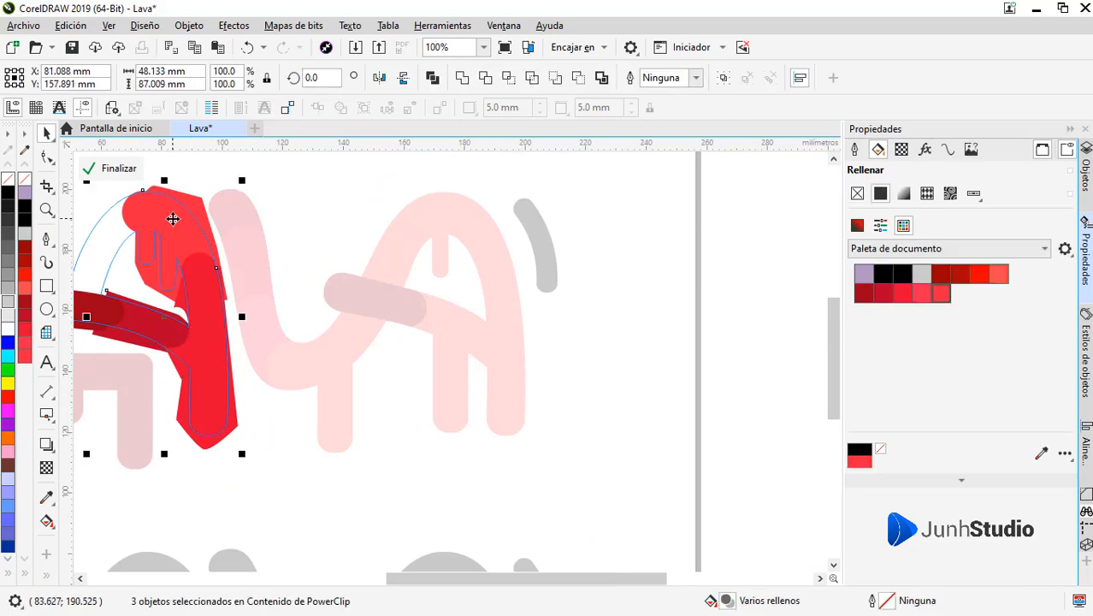
drag(173, 219, 496, 327)
scroll(508, 355, up, 4)
scroll(500, 390, down, 3)
Move the lower node of the #E10A31 segment's curved cut-out to the inner corner below the second A's crossbar.
key(F10)
scroll(483, 406, up, 2)
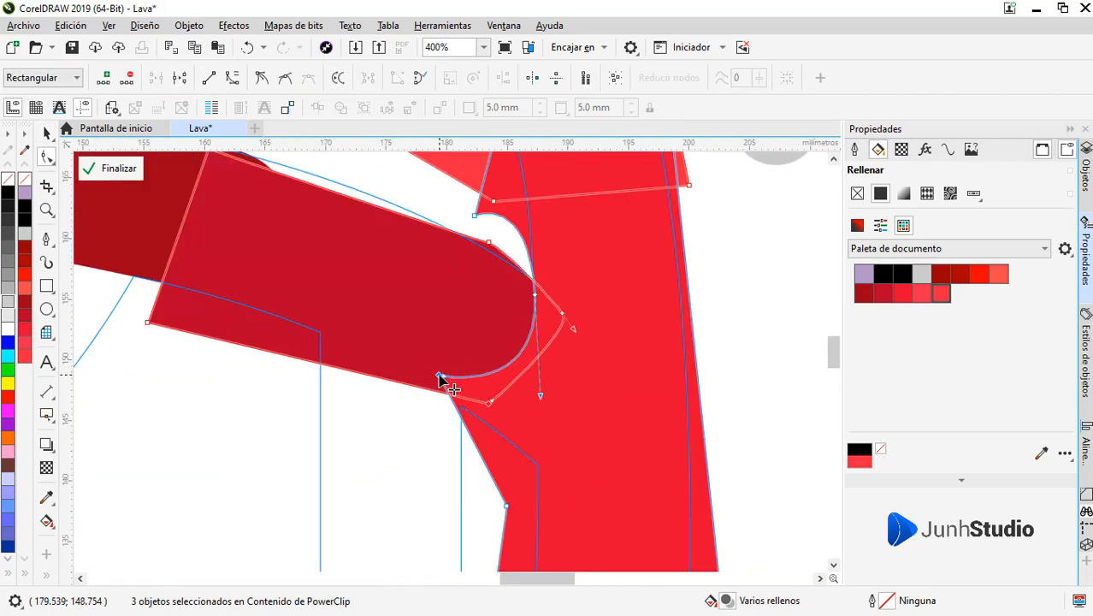
drag(438, 376, 462, 407)
click(532, 324)
scroll(499, 369, down, 1)
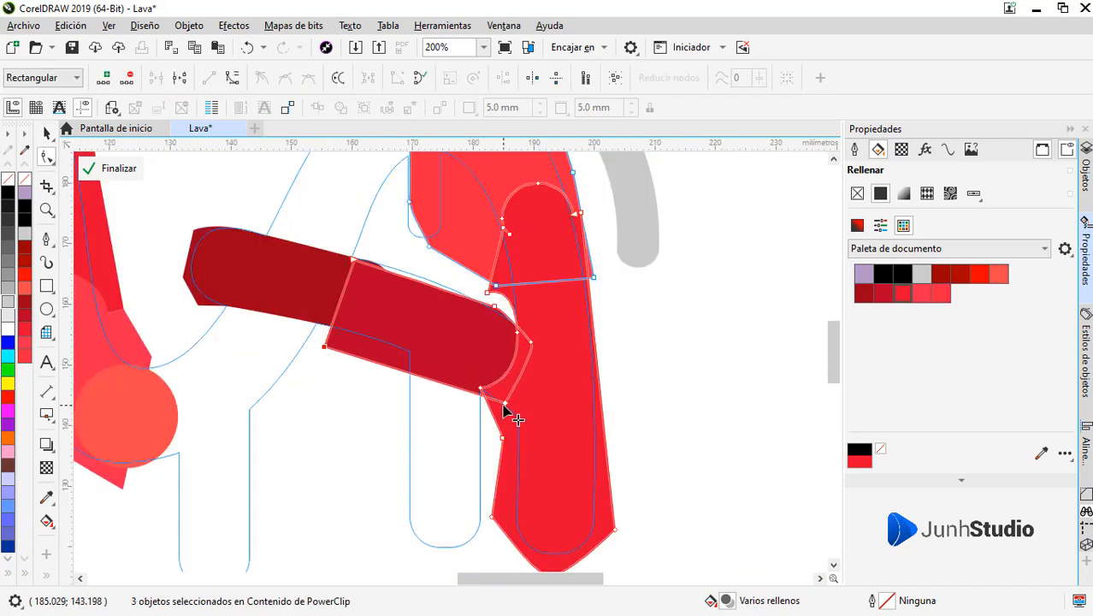
Extend the #B90228 crossbar segment downward so it covers the second A's left leg.
key(space)
click(426, 394)
click(405, 354)
key(space)
drag(504, 403, 471, 565)
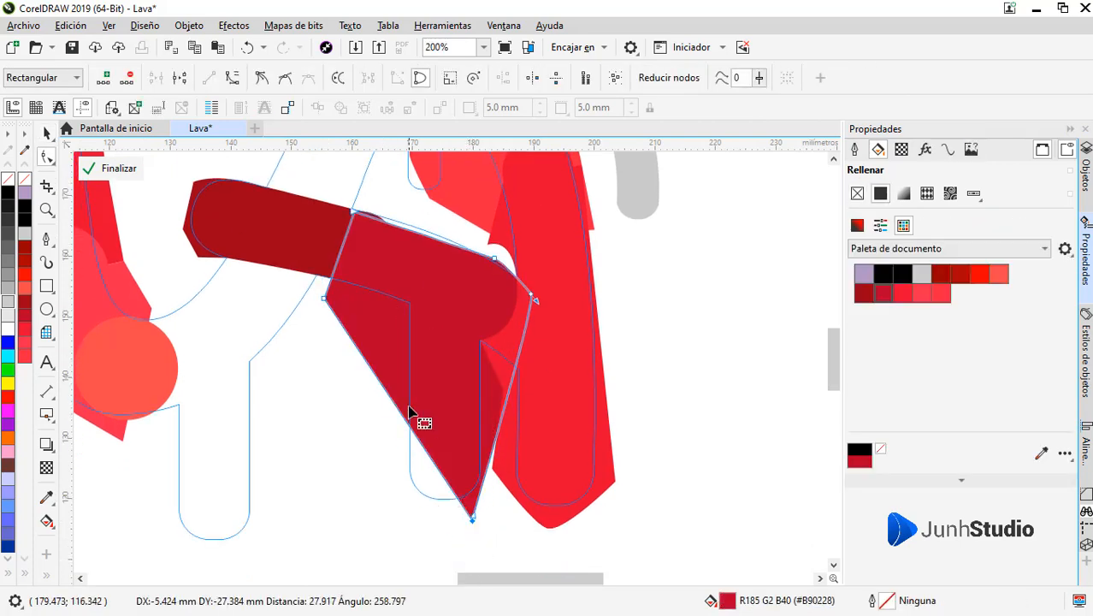
double_click(396, 406)
drag(396, 406, 403, 505)
key(space)
Bring the #9D0118 crossbar-tip segment in front of the #B90228 segment.
scroll(422, 493, up, 2)
click(274, 363)
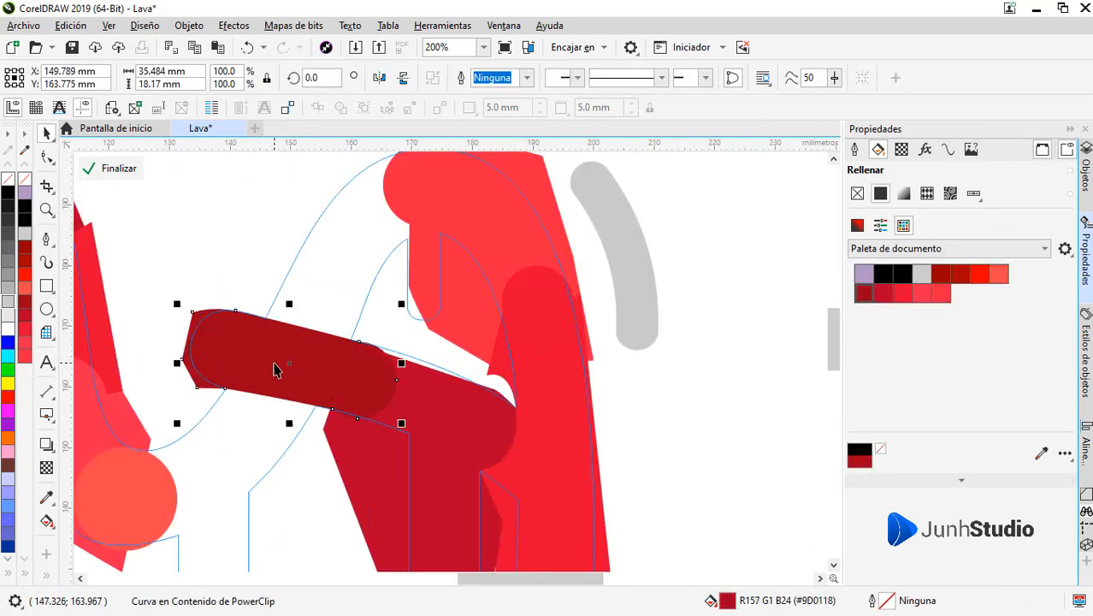
scroll(527, 324, up, 2)
Move the #E10A31 segment's corner node onto the inner edge of the second A's right stroke.
key(space)
scroll(412, 415, up, 3)
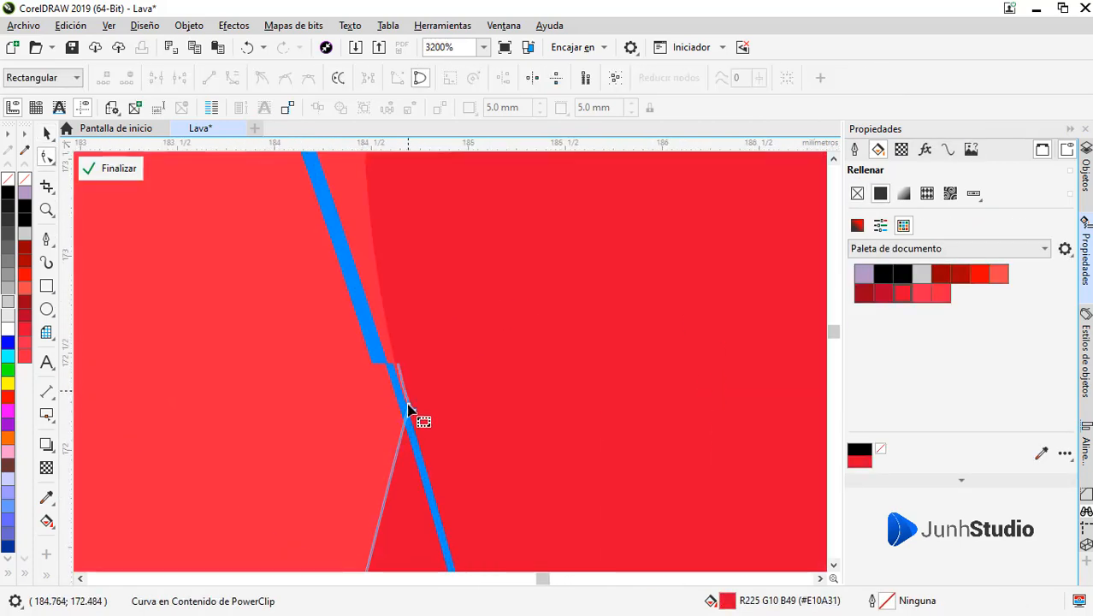
scroll(419, 423, down, 3)
scroll(417, 303, down, 1)
scroll(324, 371, up, 2)
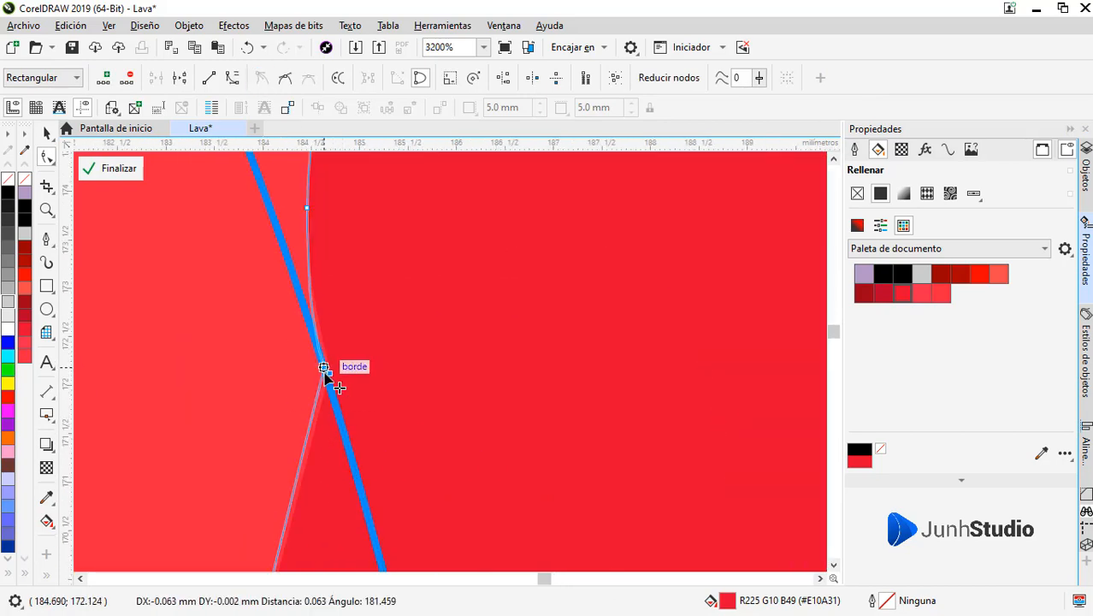
Fit the #E10A31 segment's curved cut-out to the point where the crossbar meets the second A's right stroke.
scroll(323, 326, down, 2)
scroll(334, 336, down, 3)
scroll(463, 369, up, 3)
scroll(444, 276, down, 2)
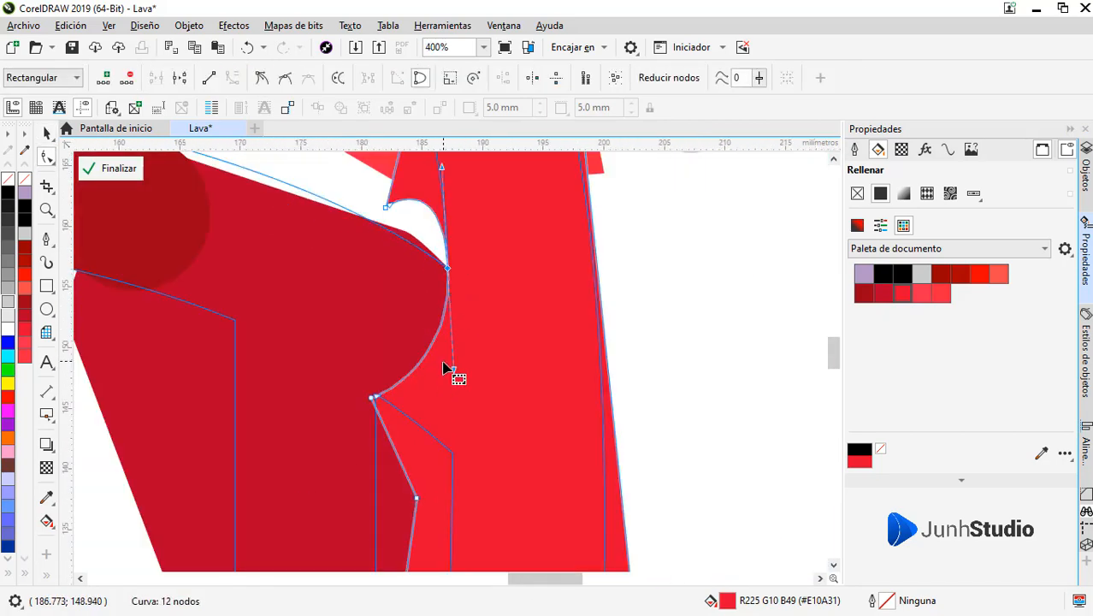
drag(453, 378, 452, 377)
Finish editing the joined V and A's clip contents and clear the selection.
scroll(453, 375, down, 2)
scroll(454, 265, up, 1)
scroll(466, 274, down, 1)
key(space)
ctrl+click(530, 365)
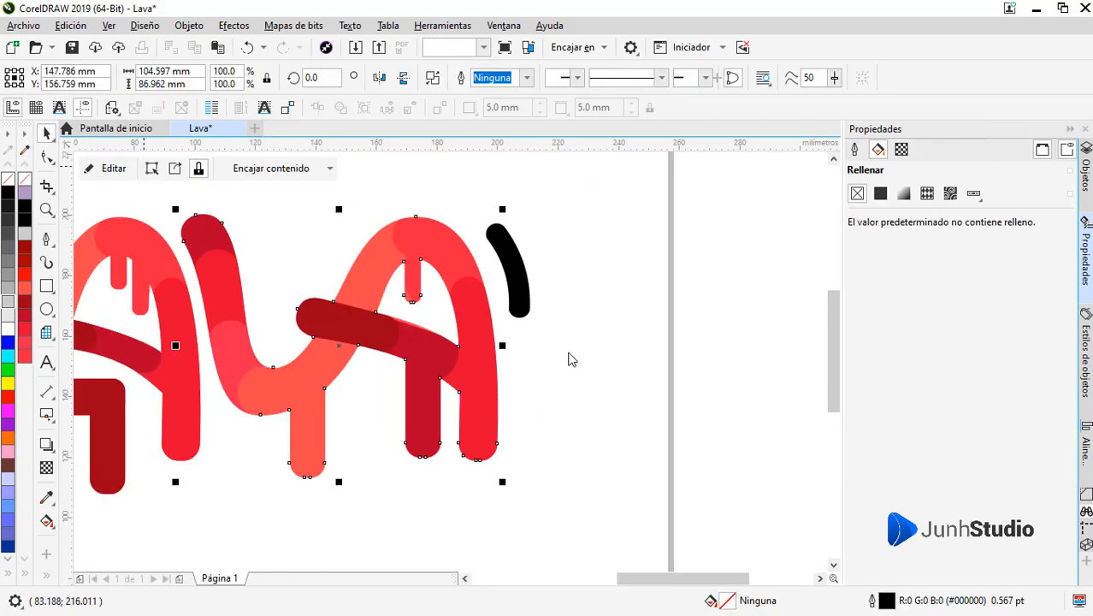
drag(566, 349, 651, 361)
click(652, 359)
Bend the #B90228 segment's upper edge outward so it covers the light gap along the second A's crossbar.
click(477, 337)
scroll(496, 344, up, 1)
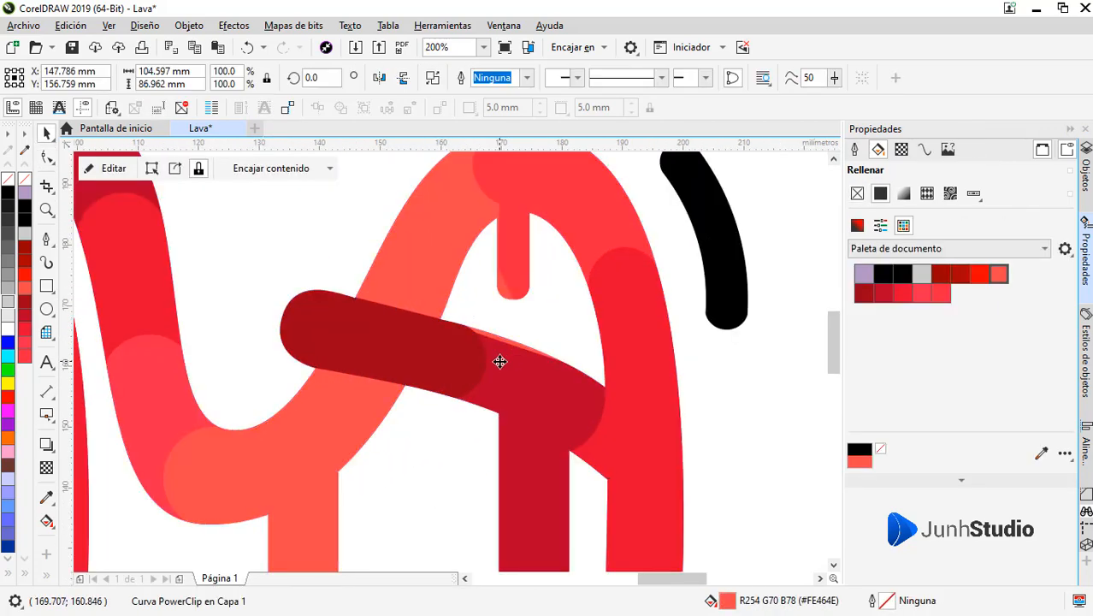
ctrl+click(500, 361)
click(500, 361)
key(space)
scroll(439, 331, up, 2)
drag(462, 291, 464, 291)
scroll(462, 295, down, 1)
drag(556, 349, 526, 372)
scroll(649, 446, up, 1)
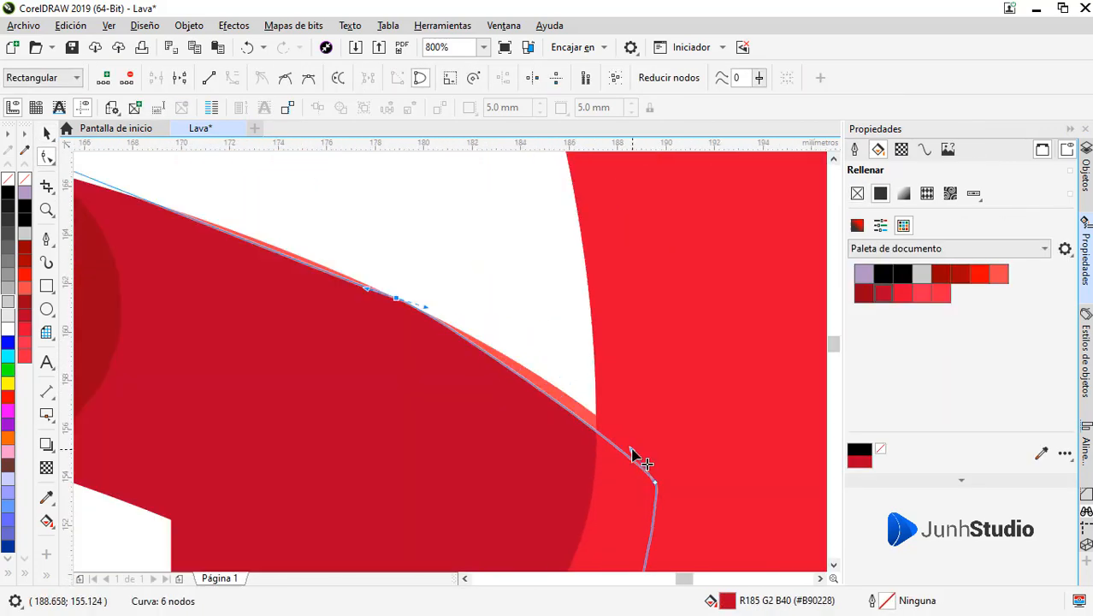
scroll(581, 374, down, 2)
drag(590, 391, 609, 400)
Adjust the #9D0118 segment's upper-edge nodes to follow the second A's crossbar outline.
key(space)
ctrl+click(416, 342)
key(space)
scroll(335, 270, up, 1)
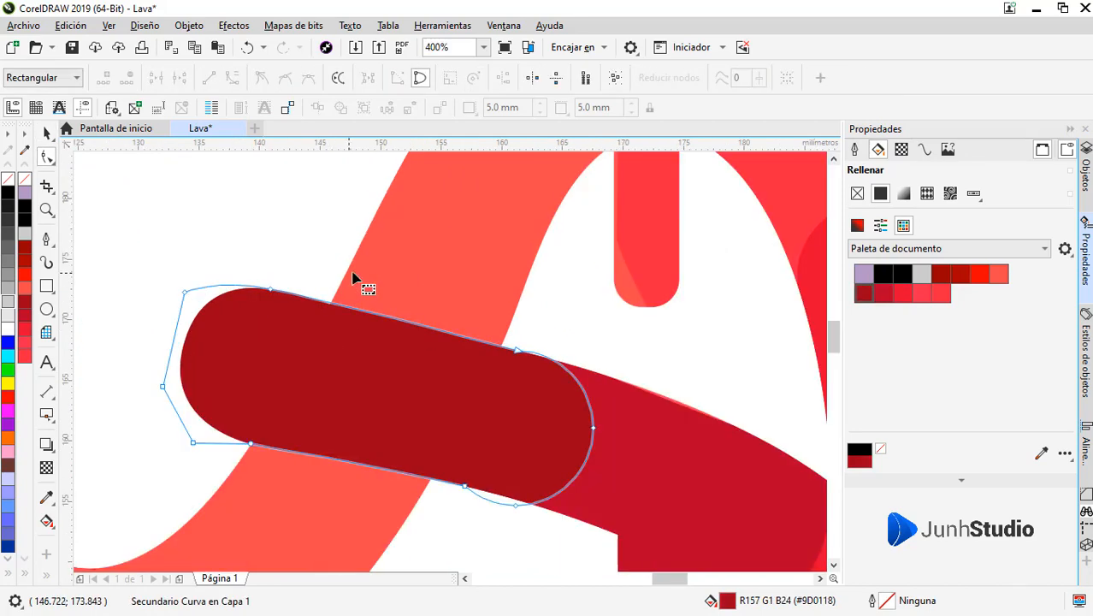
click(360, 271)
scroll(325, 277, up, 2)
drag(345, 377, 469, 304)
scroll(479, 351, down, 2)
scroll(411, 333, up, 1)
scroll(469, 304, down, 2)
scroll(365, 305, down, 2)
key(space)
click(444, 411)
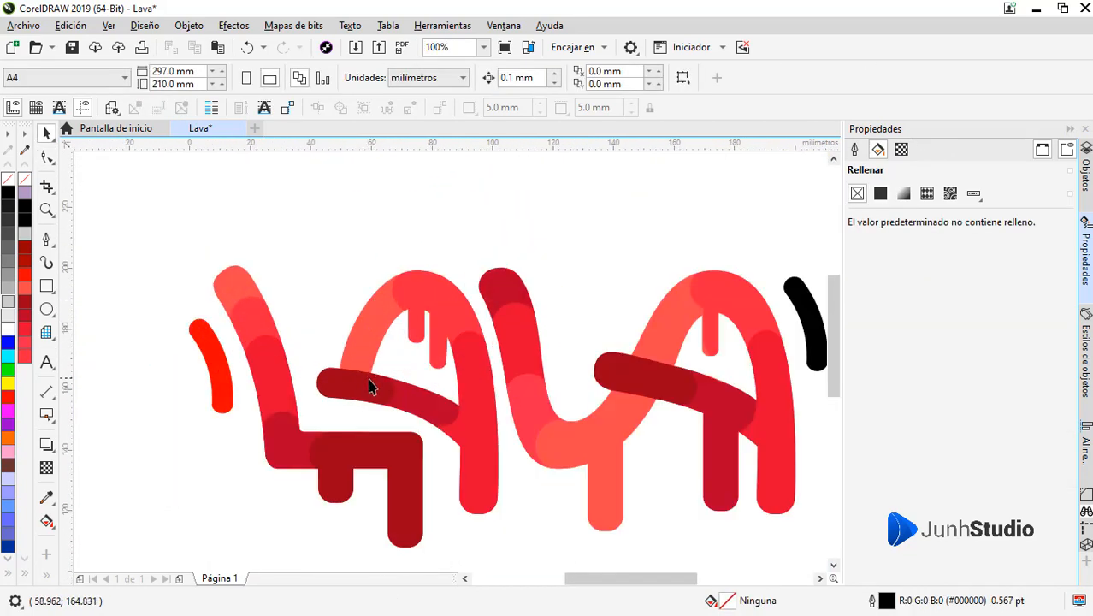
Reshape the first A's outer outline where its left stroke meets the crossbar by adjusting the corner node and curve handle.
click(371, 382)
key(space)
scroll(458, 393, up, 2)
scroll(519, 407, down, 2)
drag(472, 420, 470, 392)
scroll(523, 417, up, 2)
key(ctrl+z)
mouse_move(457, 382)
mouse_down()
mouse_move(477, 427)
mouse_move(471, 379)
mouse_up()
scroll(435, 394, down, 1)
drag(460, 316, 465, 316)
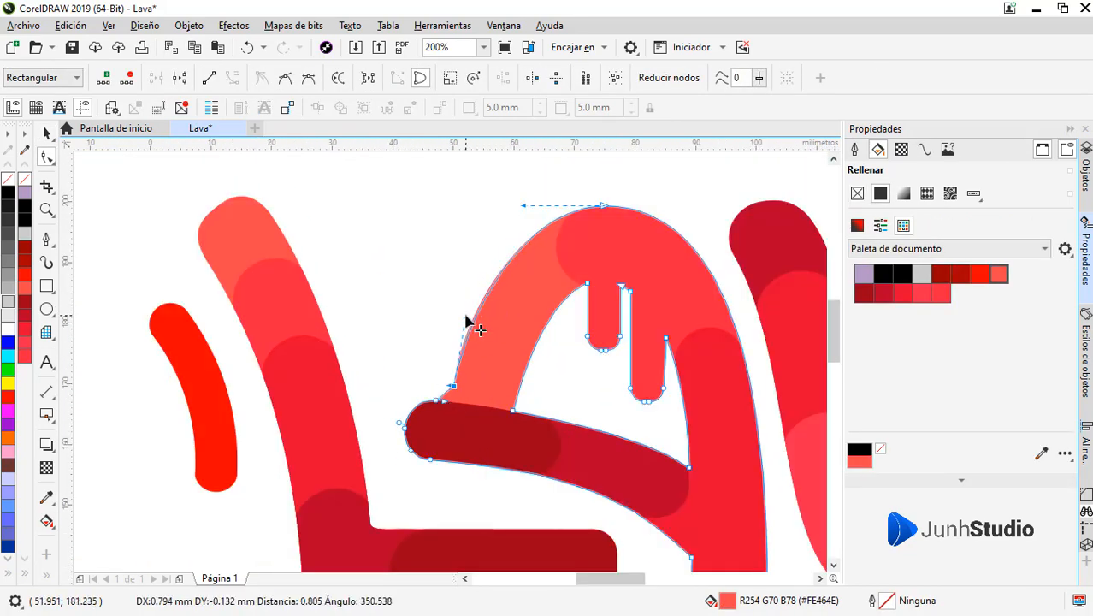
Adjust the first A's inner corners where the crossbar meets its left and right strokes.
scroll(503, 380, up, 1)
click(520, 437)
drag(521, 438, 526, 421)
scroll(481, 444, down, 1)
scroll(670, 498, up, 1)
drag(678, 501, 678, 496)
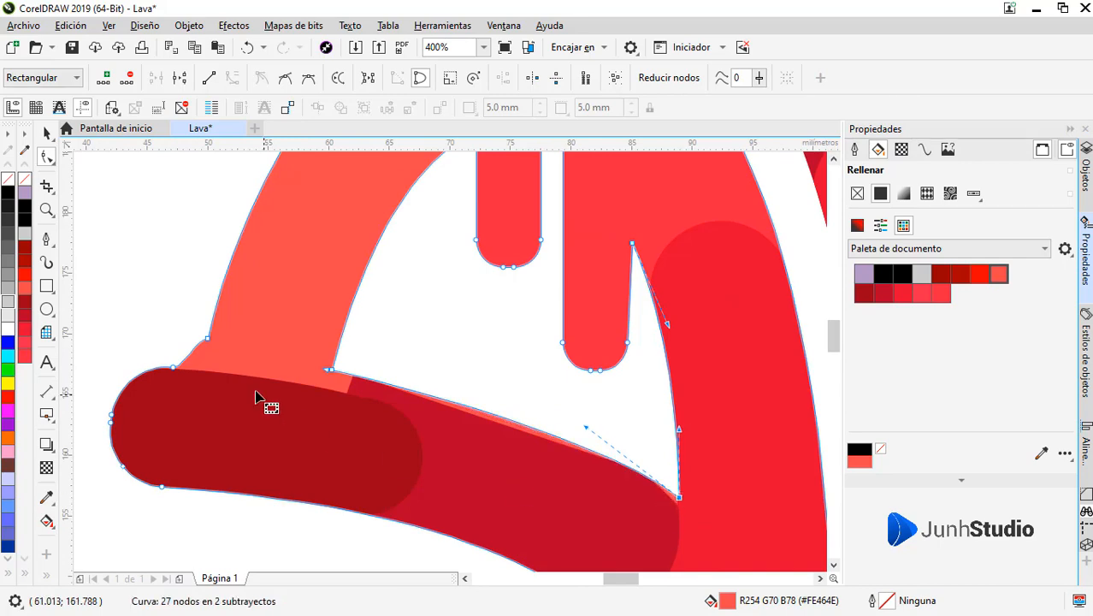
Remove the extra outline node beside the first A's left stroke and round the upper curve of the crossbar tip.
scroll(161, 362, up, 2)
drag(221, 292, 221, 293)
scroll(231, 390, down, 1)
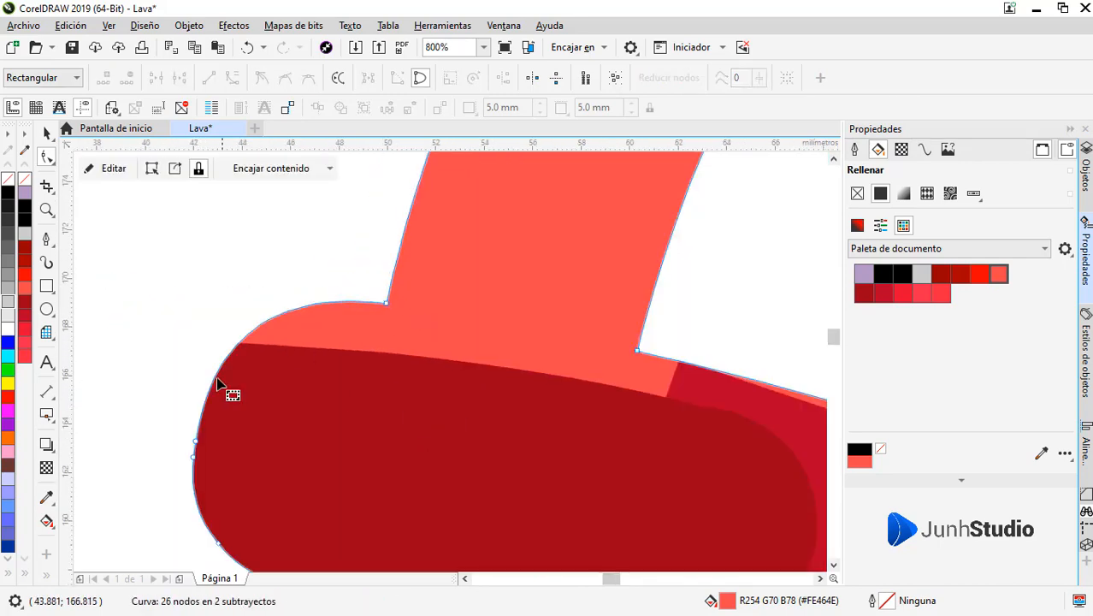
drag(232, 390, 202, 425)
scroll(288, 386, down, 1)
Move the first A's #9D0118 crossbar segment slightly upward inside its clip.
click(371, 410)
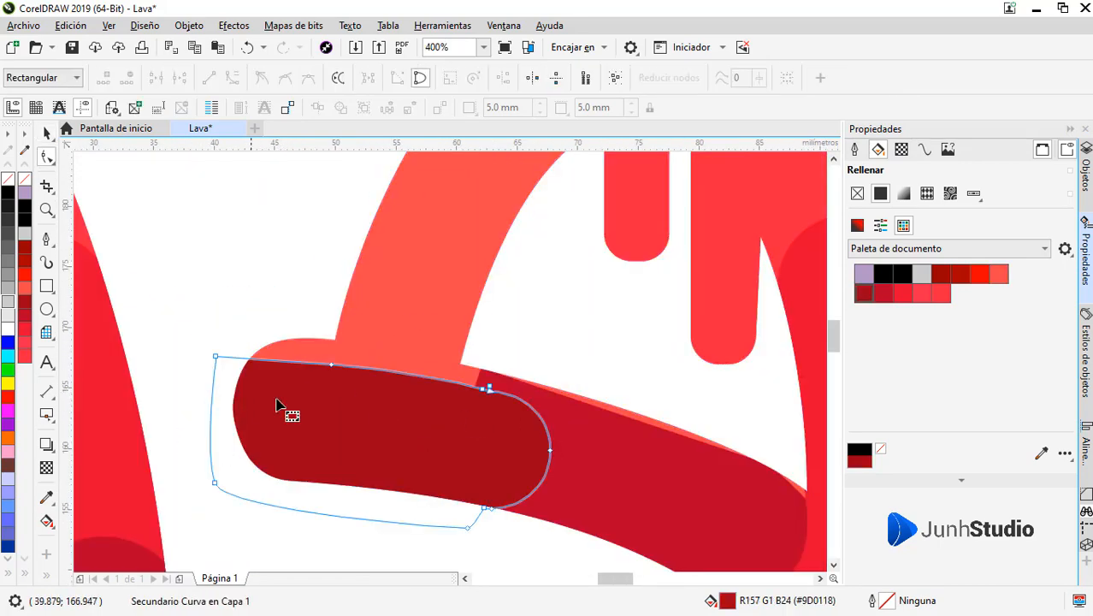
click(47, 133)
drag(355, 434, 348, 418)
key(ctrl+t)
Fit the #9D0118 segment's upper edge to the first A's inner left corner by removing a node and bending the curve.
drag(548, 334, 392, 315)
key(F10)
scroll(485, 385, up, 2)
key(Delete)
key(ctrl+z)
click(416, 322)
key(Delete)
click(388, 313)
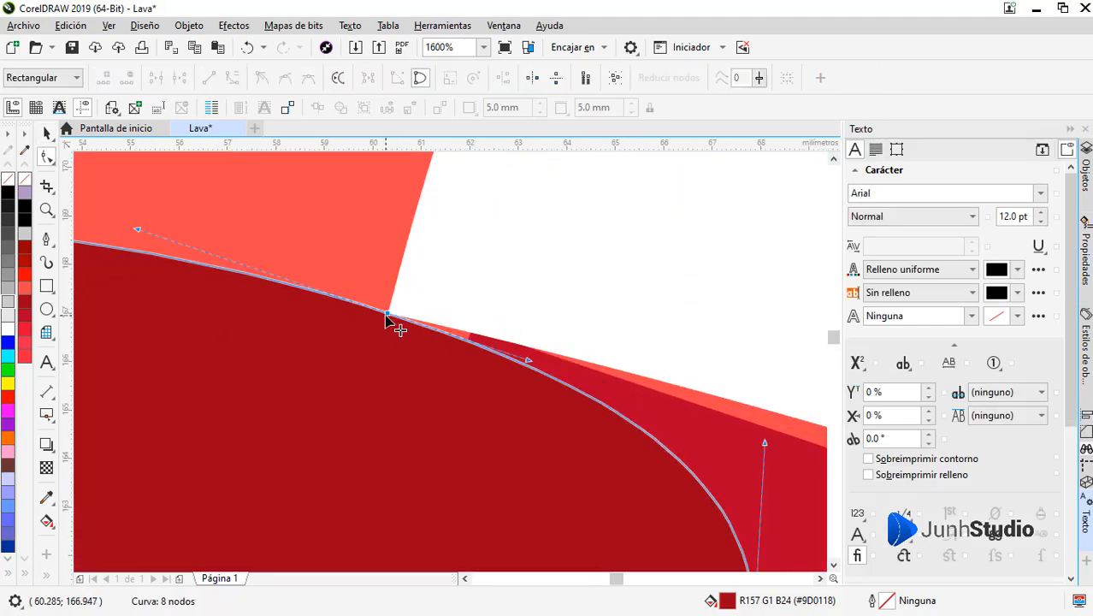
drag(528, 360, 580, 337)
Move the node at the #9D0118 segment's lower rounded end onto the lower edge of the first A's crossbar.
scroll(466, 321, down, 2)
scroll(469, 462, up, 2)
key(Delete)
drag(510, 423, 484, 442)
key(ctrl+z)
key(Delete)
key(ctrl+z)
drag(524, 432, 517, 448)
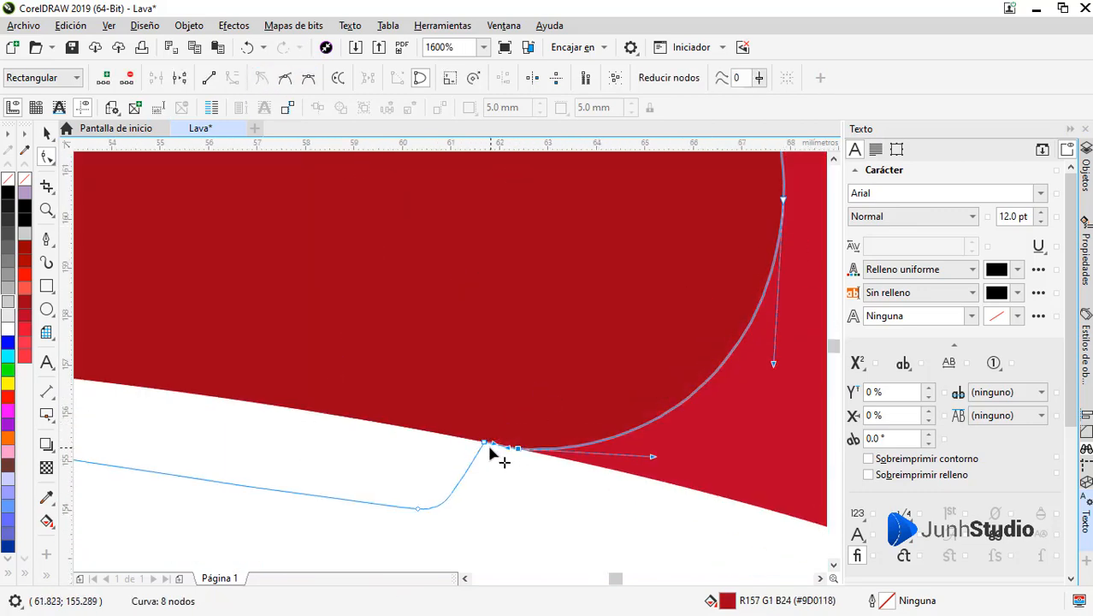
Raise the #B90228 segment's upper corner so it covers the light gap along the first A's crossbar.
scroll(384, 450, down, 2)
key(space)
click(460, 398)
key(space)
scroll(460, 398, down, 1)
scroll(625, 421, up, 1)
key(space)
ctrl+click(530, 428)
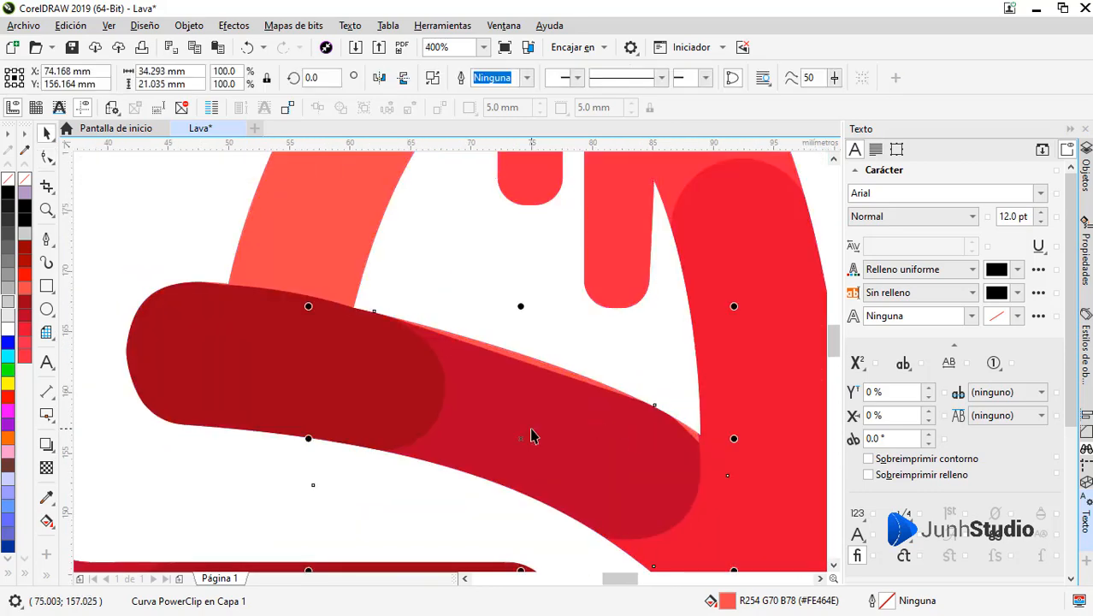
key(space)
drag(371, 307, 366, 290)
Simplify the #9D0118 segment's outline and bend its upper edge over the first A's rounded crossbar tip.
key(space)
click(276, 352)
key(space)
key(space)
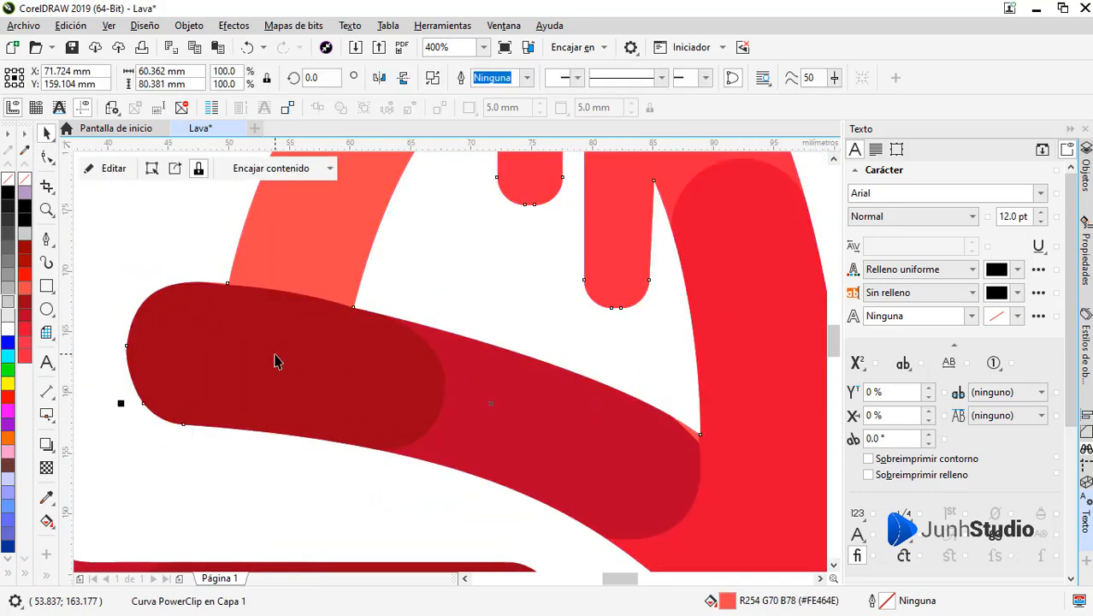
ctrl+click(273, 351)
key(space)
click(101, 271)
scroll(357, 317, up, 1)
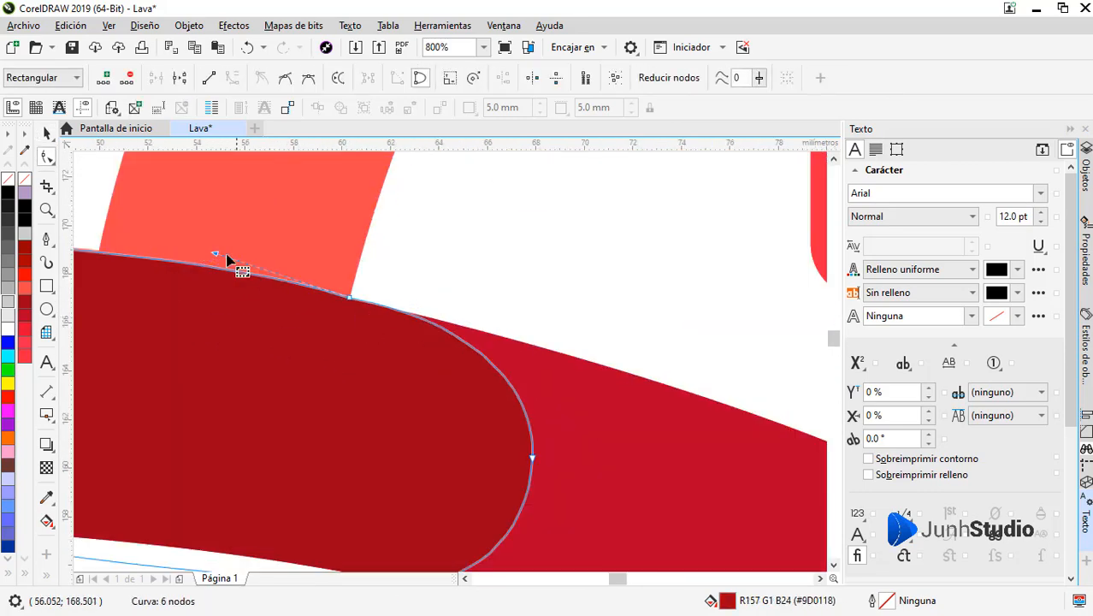
scroll(417, 279, down, 1)
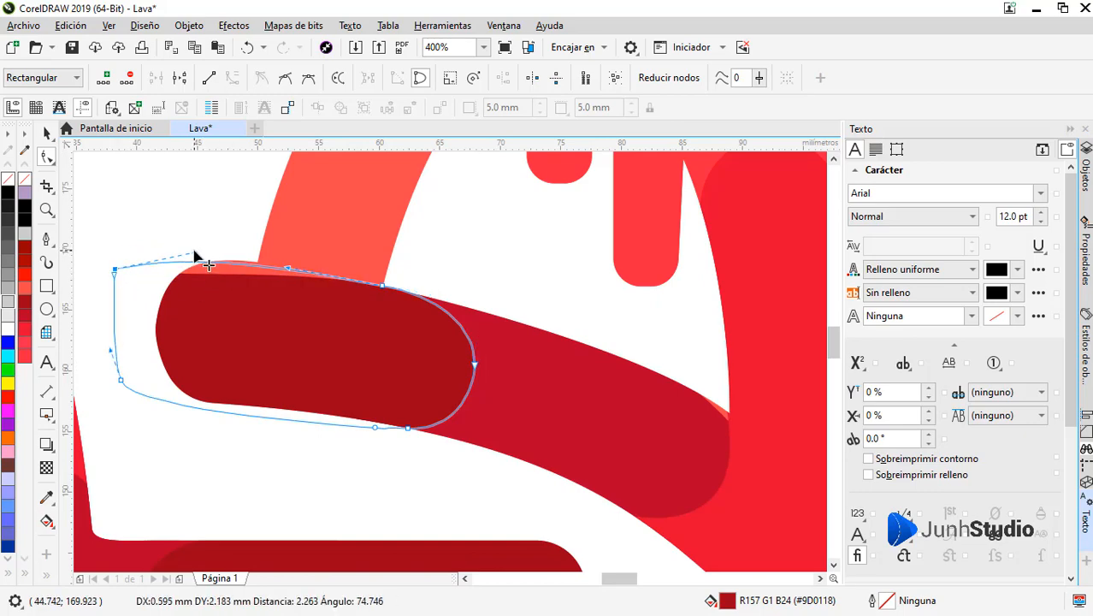
drag(195, 255, 195, 252)
scroll(376, 292, up, 1)
scroll(540, 330, down, 1)
Fine-tune the curve along the crossbar's upper edge beneath the first A's left stroke.
click(345, 283)
scroll(345, 268, up, 2)
drag(344, 300, 344, 311)
scroll(326, 306, down, 2)
Smooth the rounded tip of the first A's crossbar outline by adjusting its curve handles and removing a node.
click(224, 366)
scroll(232, 338, up, 1)
drag(241, 272, 233, 327)
drag(224, 394, 246, 396)
scroll(311, 447, down, 1)
scroll(317, 501, up, 1)
double_click(250, 452)
drag(246, 487, 271, 487)
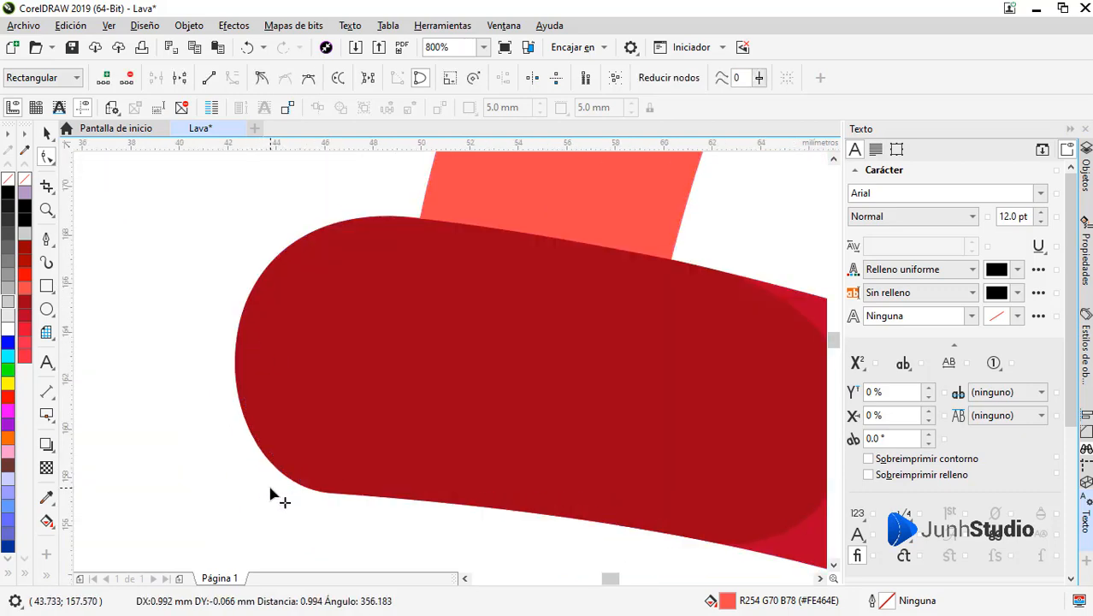
Fill the accent stroke beside the last A with the bright red sampled from the accent stroke beside the L.
scroll(328, 320, down, 4)
key(space)
click(433, 453)
click(575, 308)
click(1087, 261)
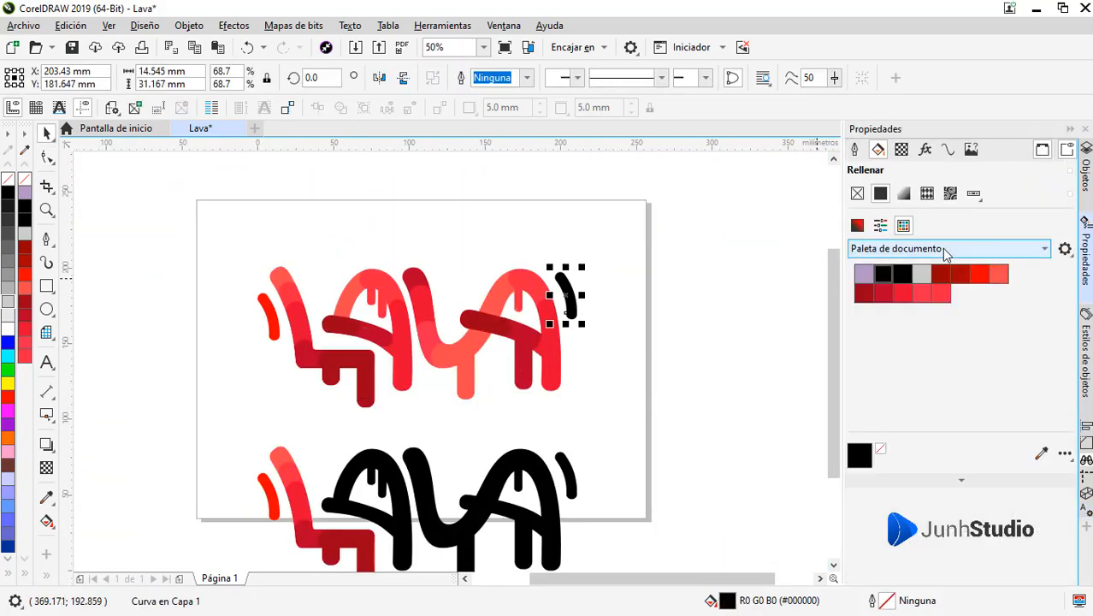
click(857, 225)
click(1042, 432)
click(273, 313)
key(Escape)
Replace the colour segments clipped inside the lower copy's L with a small ellipse.
click(294, 468)
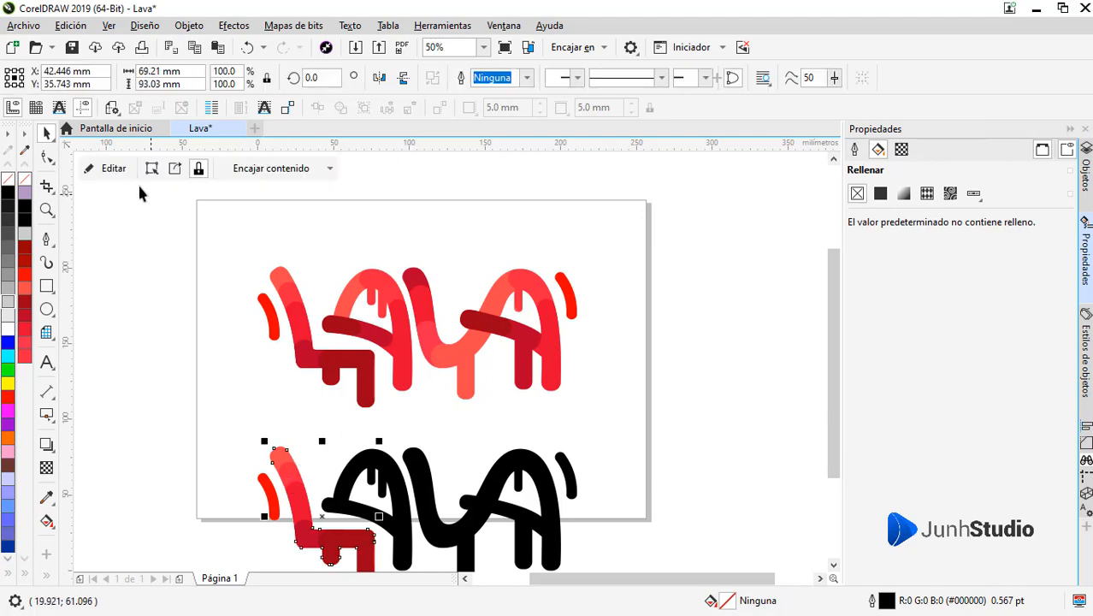
click(107, 169)
scroll(462, 371, down, 1)
drag(301, 374, 481, 515)
key(Delete)
scroll(384, 430, up, 1)
click(46, 308)
drag(336, 357, 346, 367)
click(113, 168)
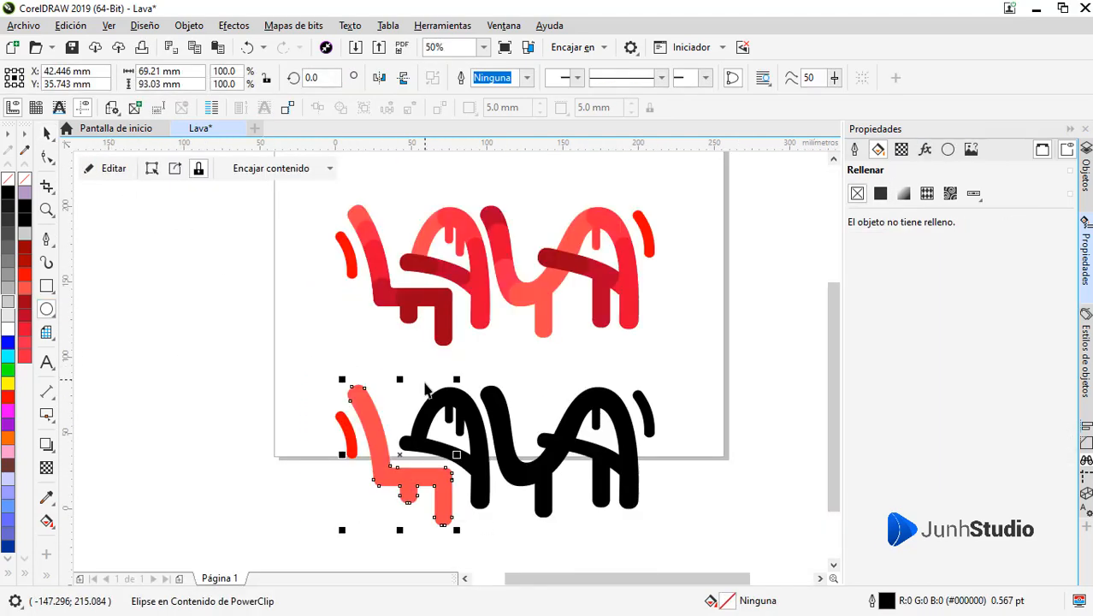
Weld the five pieces of the lower LAVA copy and replace its clipped colour segments with an ellipse outside the letters.
drag(878, 389, 872, 388)
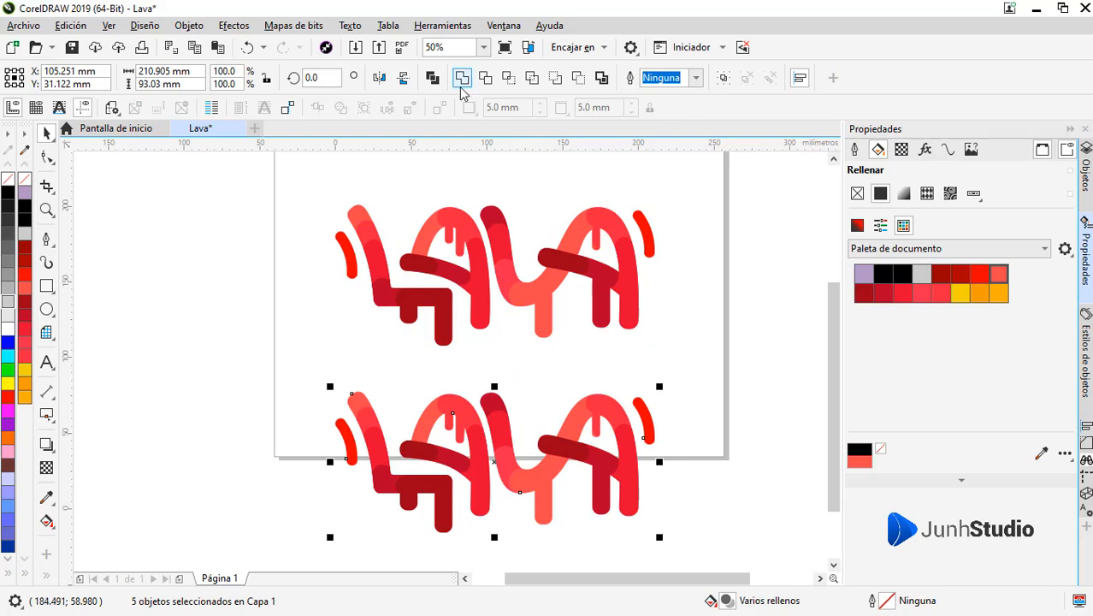
click(462, 79)
click(110, 169)
scroll(454, 388, down, 1)
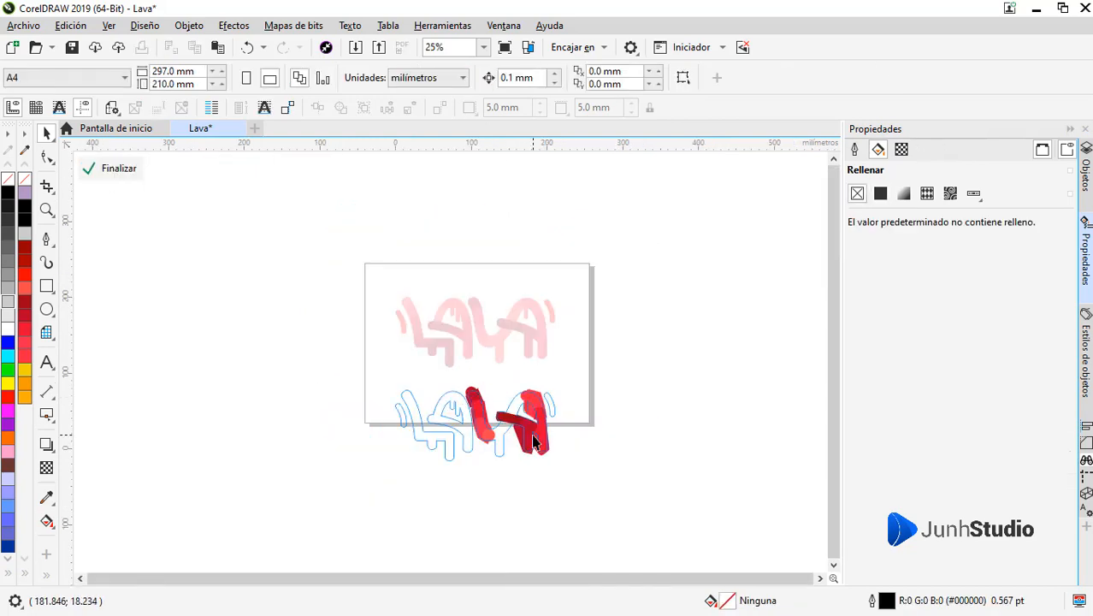
scroll(535, 437, up, 1)
drag(452, 399, 659, 398)
key(Delete)
click(47, 310)
drag(171, 273, 224, 325)
click(111, 168)
Fill the welded LAVA shape with orange #FFAD08 and place it behind the red letters, offset slightly up and right as a shadow.
click(959, 293)
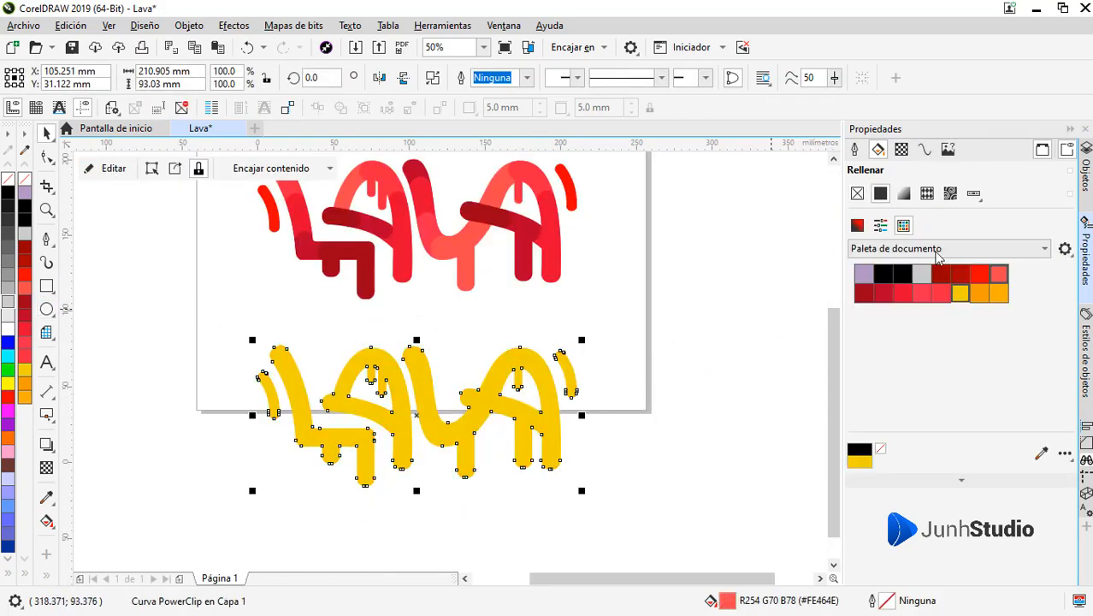
click(998, 293)
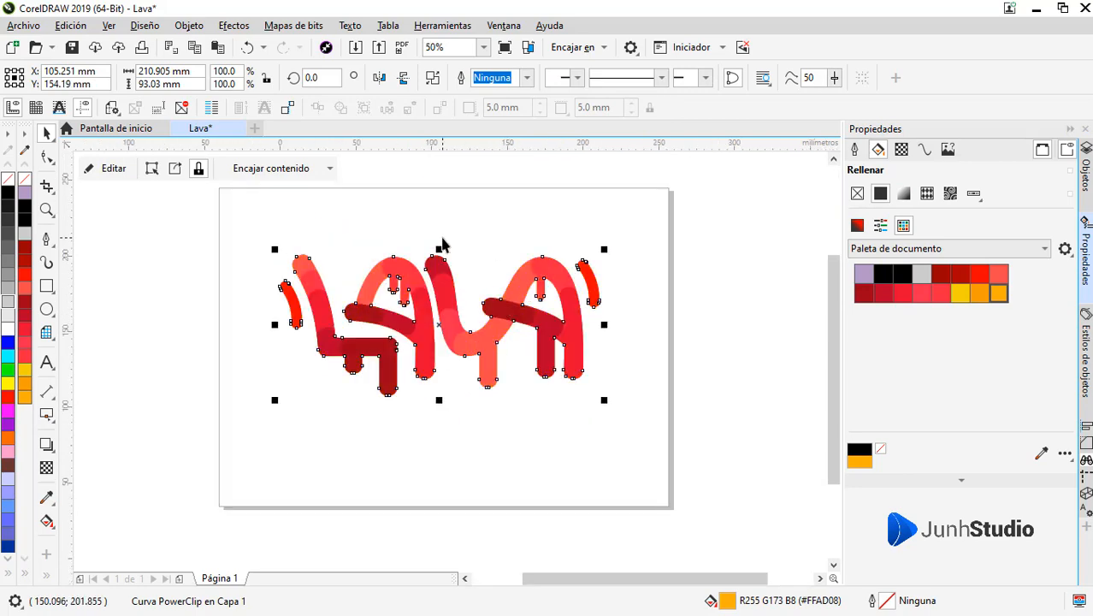
scroll(442, 240, up, 1)
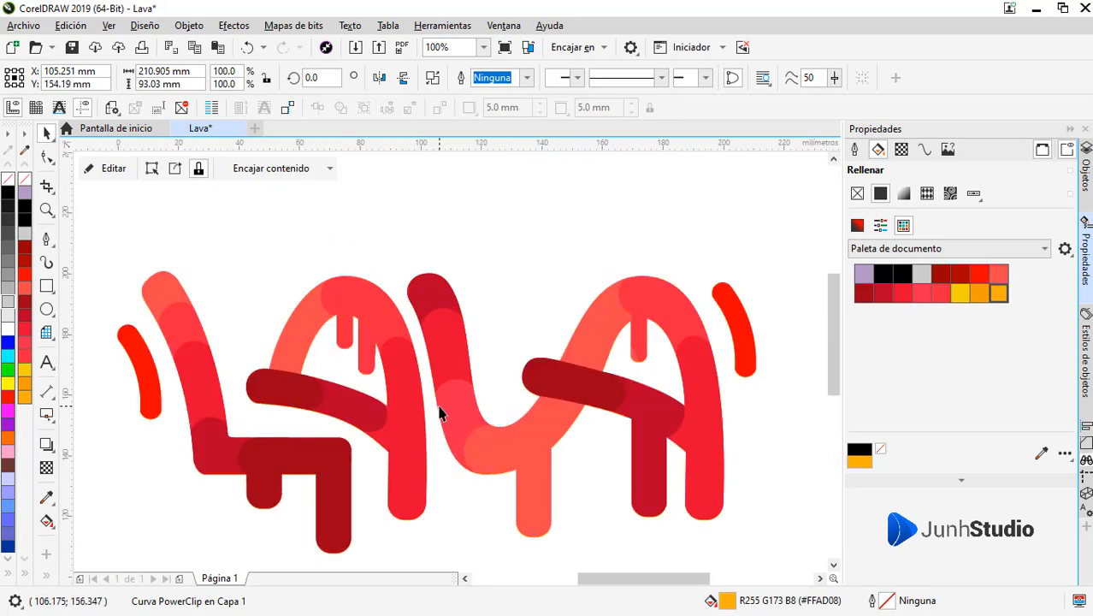
drag(438, 401, 446, 398)
scroll(470, 332, down, 1)
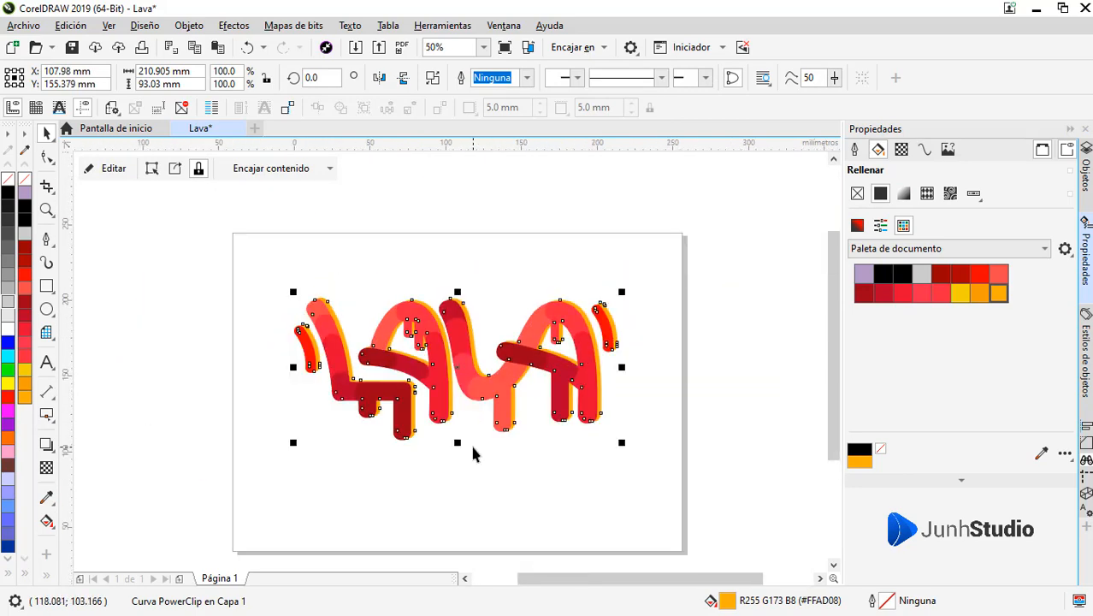
Move the logo slightly down on the page and add the tagline "JUGOS NUTRITIVOS" above it.
click(376, 460)
drag(604, 421, 604, 438)
key(F8)
click(394, 264)
text(JUGOS NUTRITIVOS)
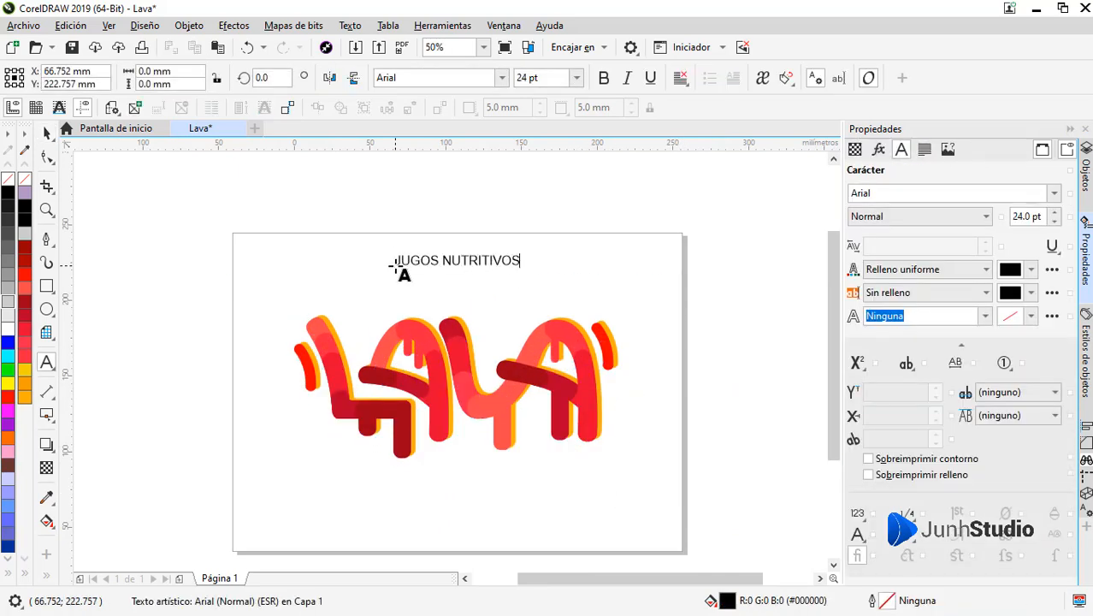
Place the tagline beneath the LAVA letters at 37.8 pt and set its font to ZektonHv.
drag(436, 261, 348, 476)
drag(438, 486, 541, 493)
click(1054, 193)
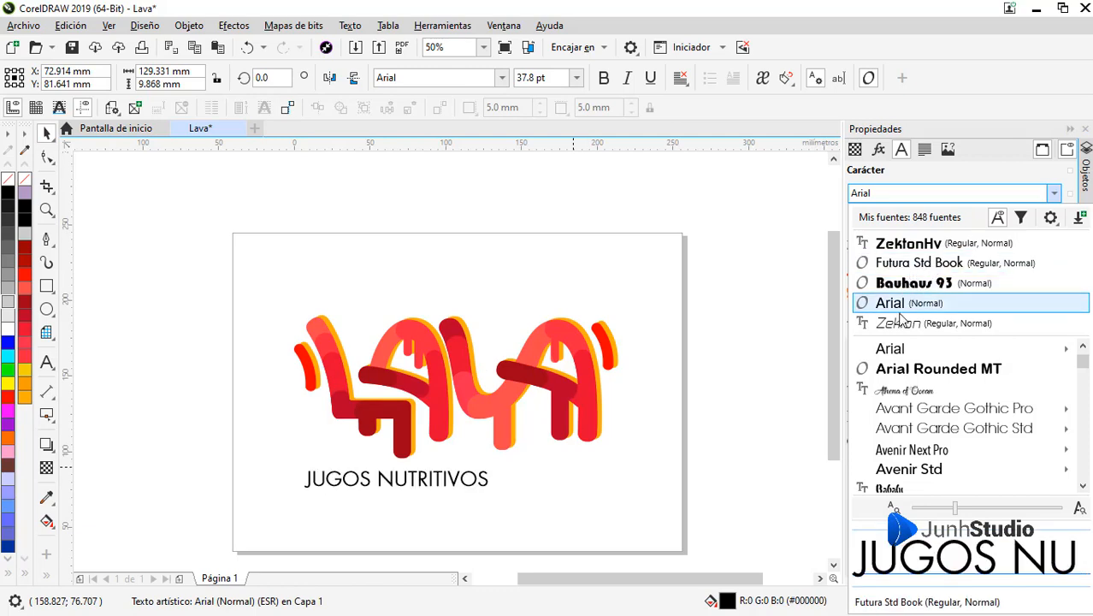
click(907, 324)
click(1054, 193)
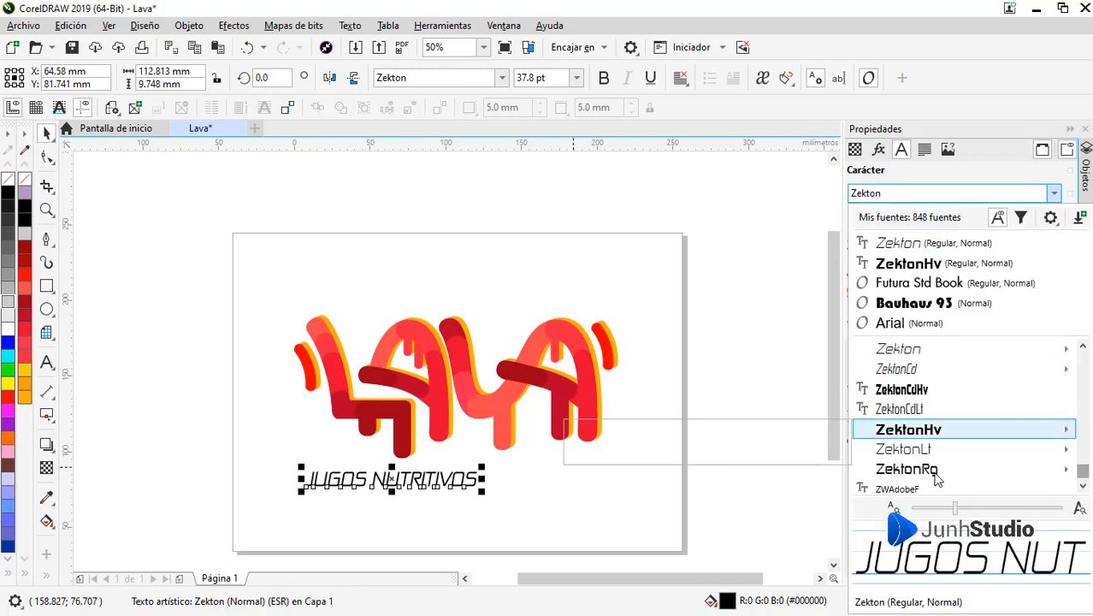
mouse_move(907, 469)
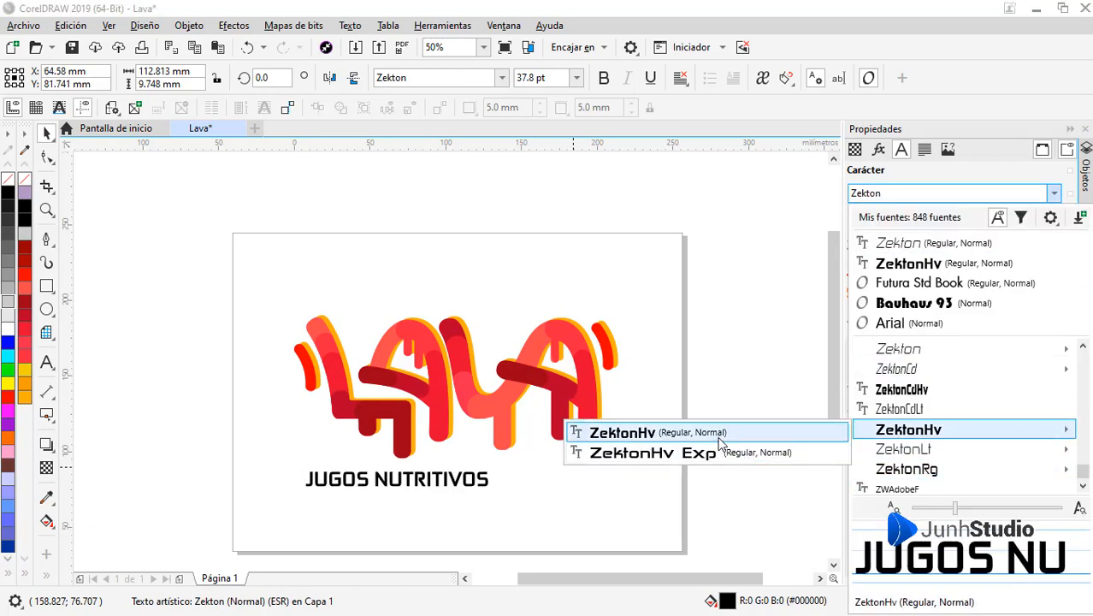
click(654, 432)
Set the tagline's character spacing to 120% and widen the gap between its two words.
scroll(946, 330, down, 3)
click(946, 330)
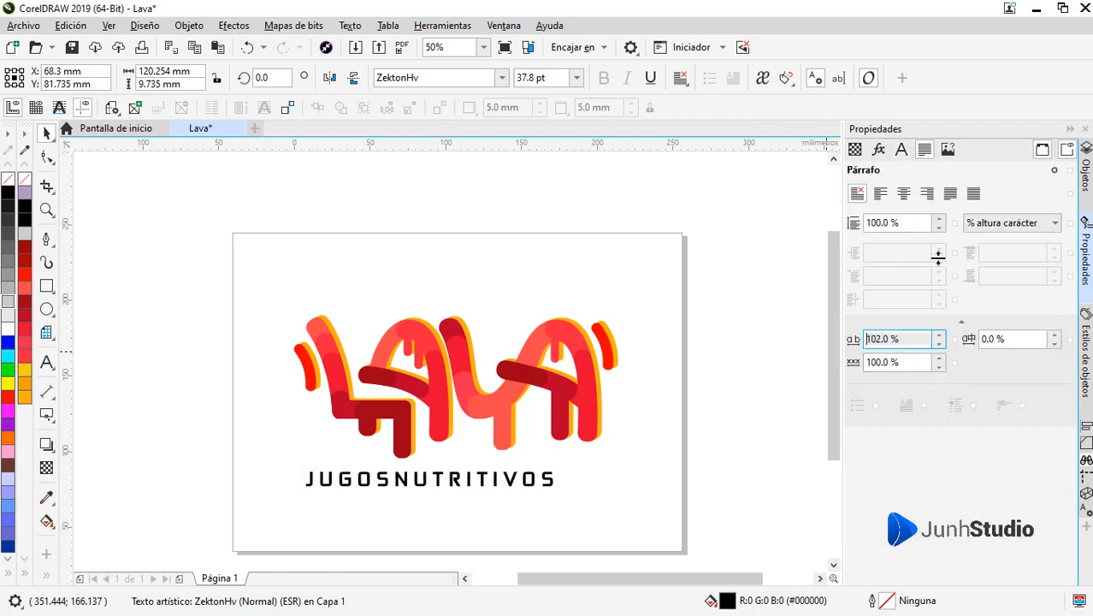
key(ctrl+space)
Move the tagline above the LAVA letters and reduce it to about 26.7 pt.
drag(427, 484, 440, 298)
scroll(477, 266, up, 1)
drag(724, 302, 653, 309)
scroll(593, 354, down, 1)
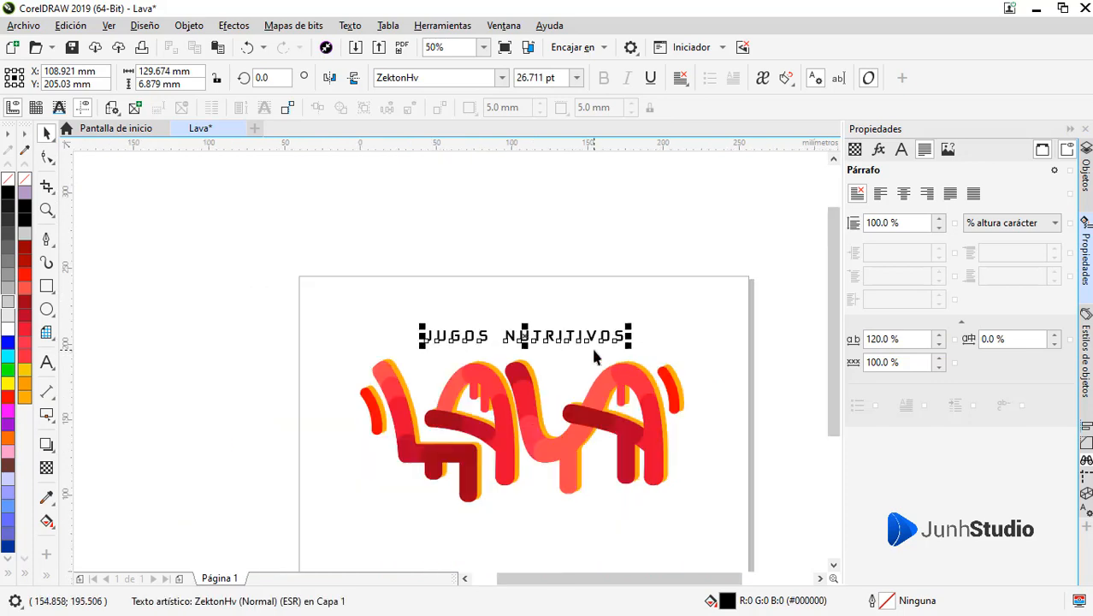
drag(579, 354, 571, 351)
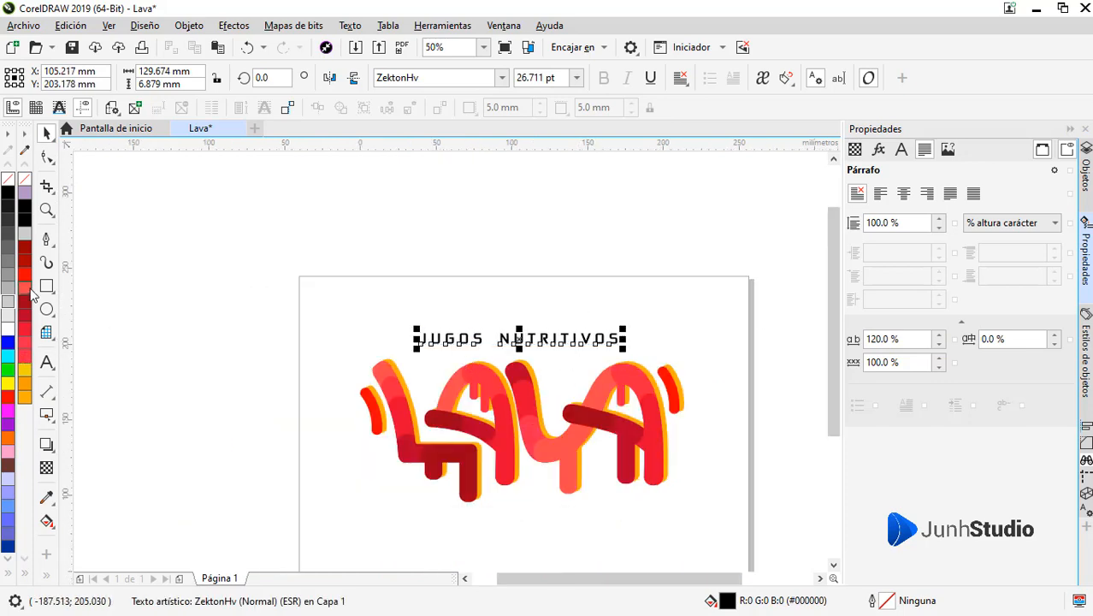
Colour the JUGOS NUTRITIVOS tagline red #FF0000.
click(211, 390)
scroll(307, 382, down, 1)
drag(239, 317, 588, 472)
scroll(403, 416, up, 1)
click(449, 505)
Group the LAVA letters with their orange shadow and centre the tagline horizontally over the group.
drag(629, 511, 196, 314)
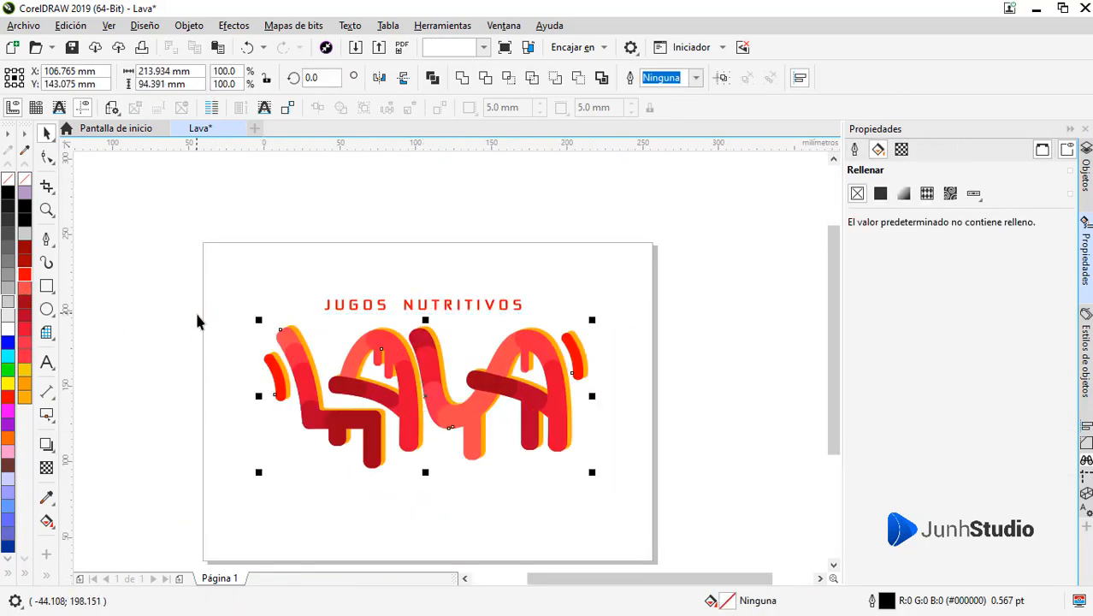
key(ctrl+g)
click(382, 294)
click(378, 304)
shift+click(378, 346)
click(630, 387)
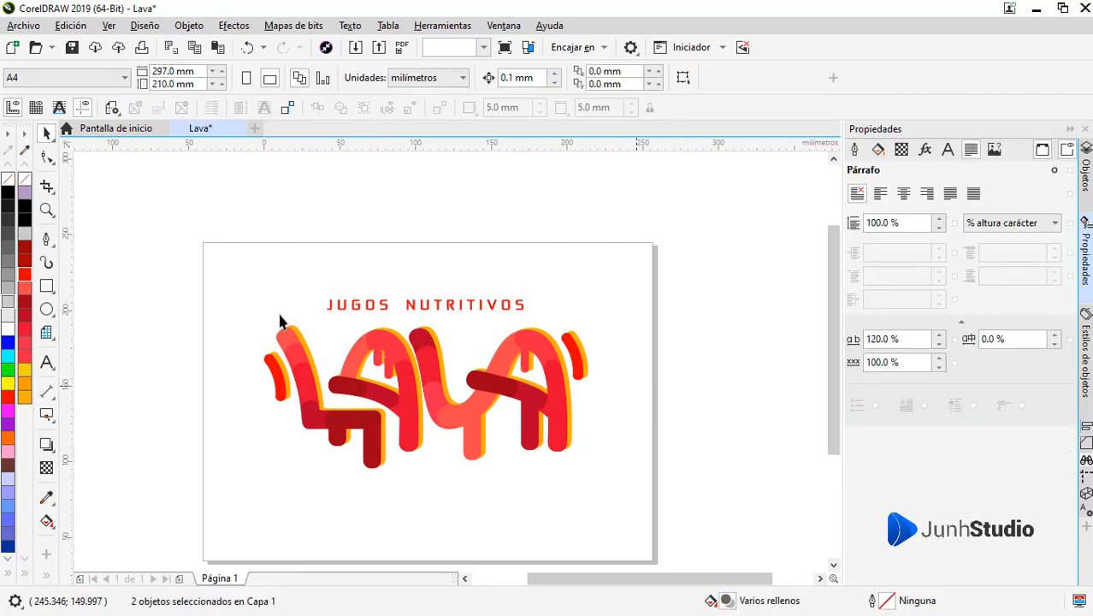
Move the tagline and the LAVA letters together slightly down to centre the logo on the page.
drag(197, 263, 615, 500)
drag(435, 387, 442, 408)
click(446, 506)
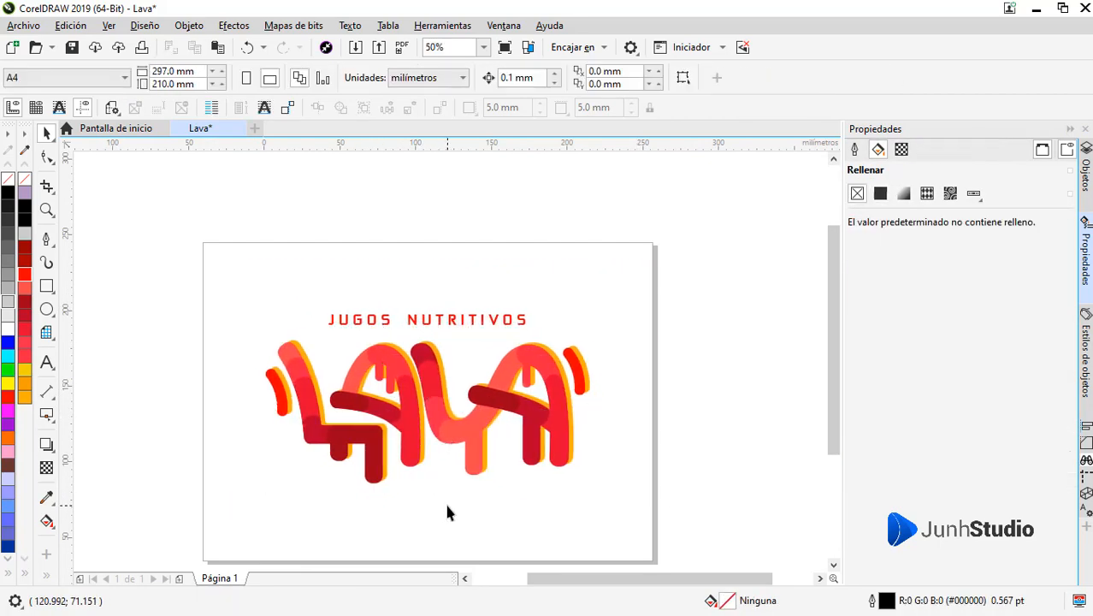
click(425, 319)
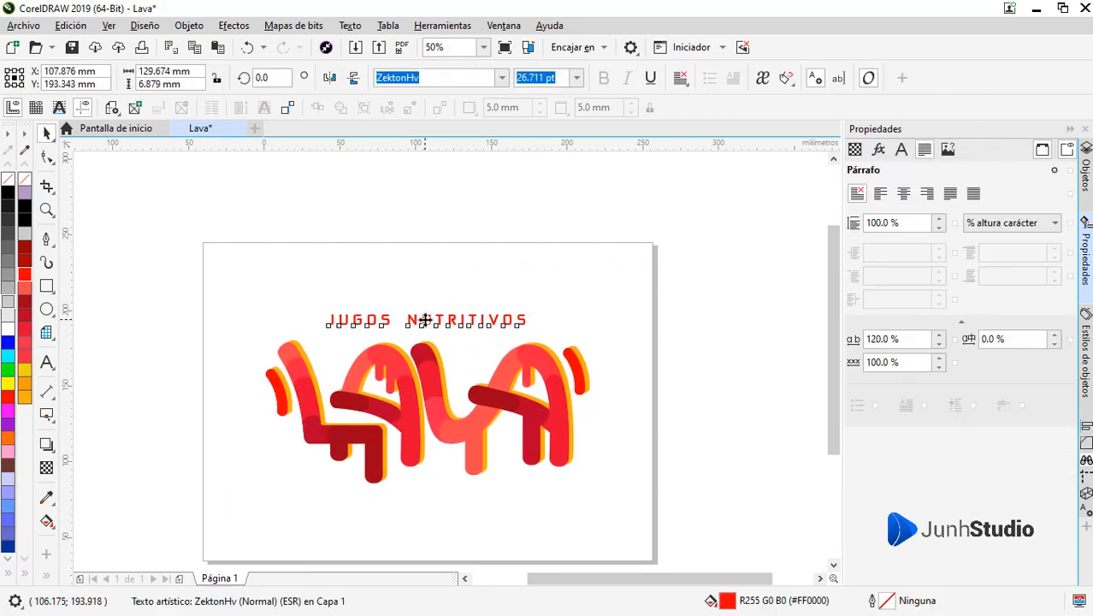
click(310, 490)
key(z)
drag(247, 283, 619, 507)
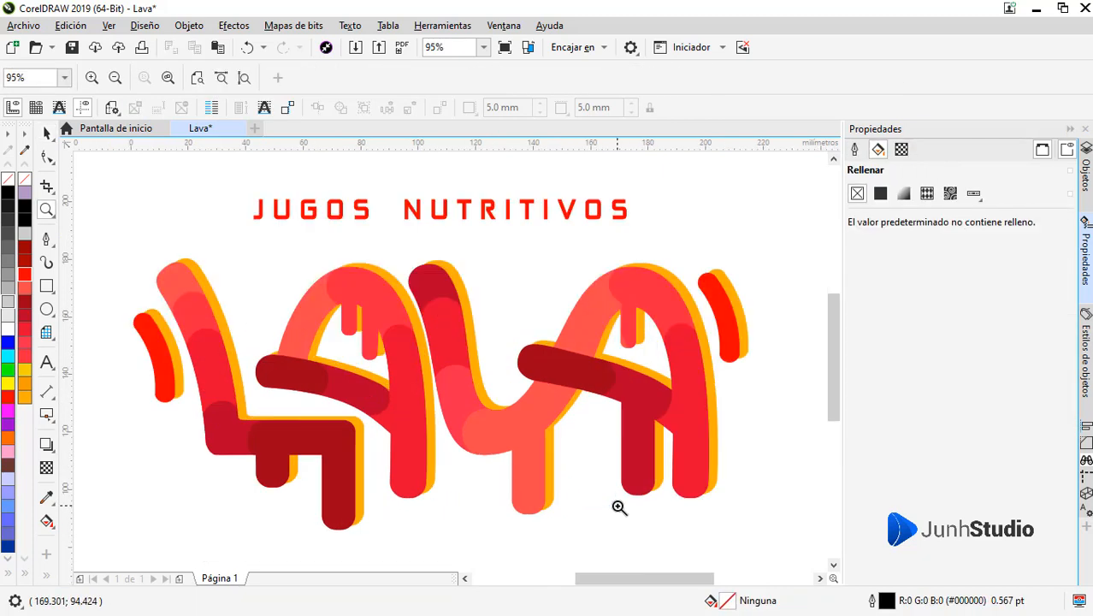